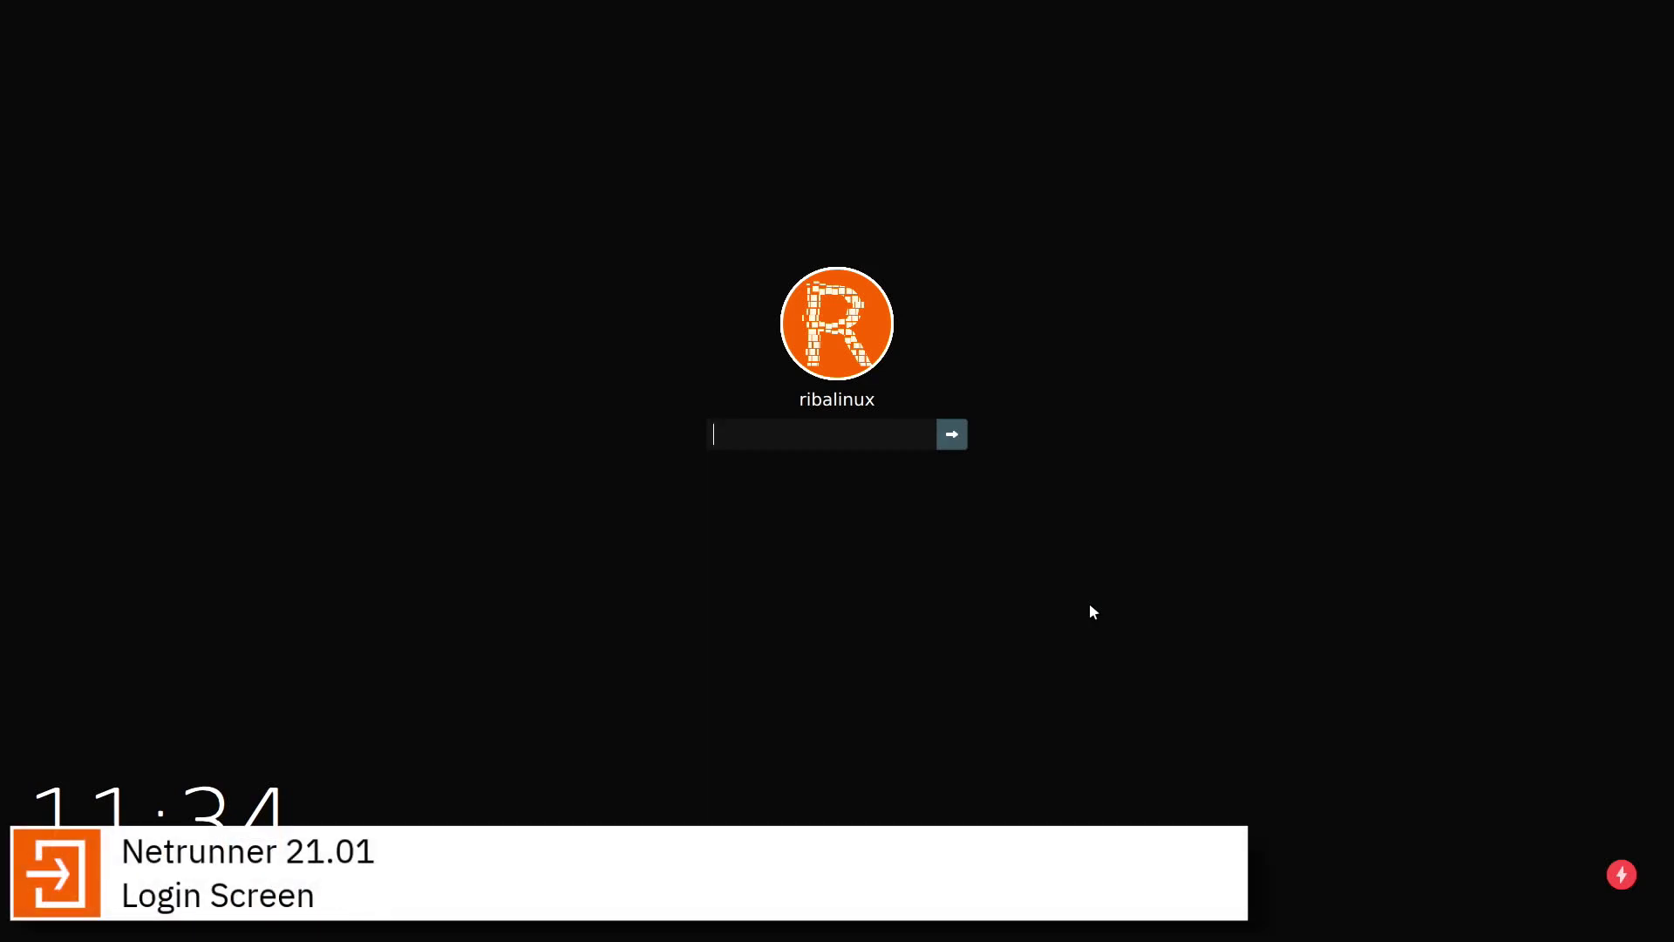
# Step: Log in to the desktop session by entering the account password
pyautogui.write('•••••••')
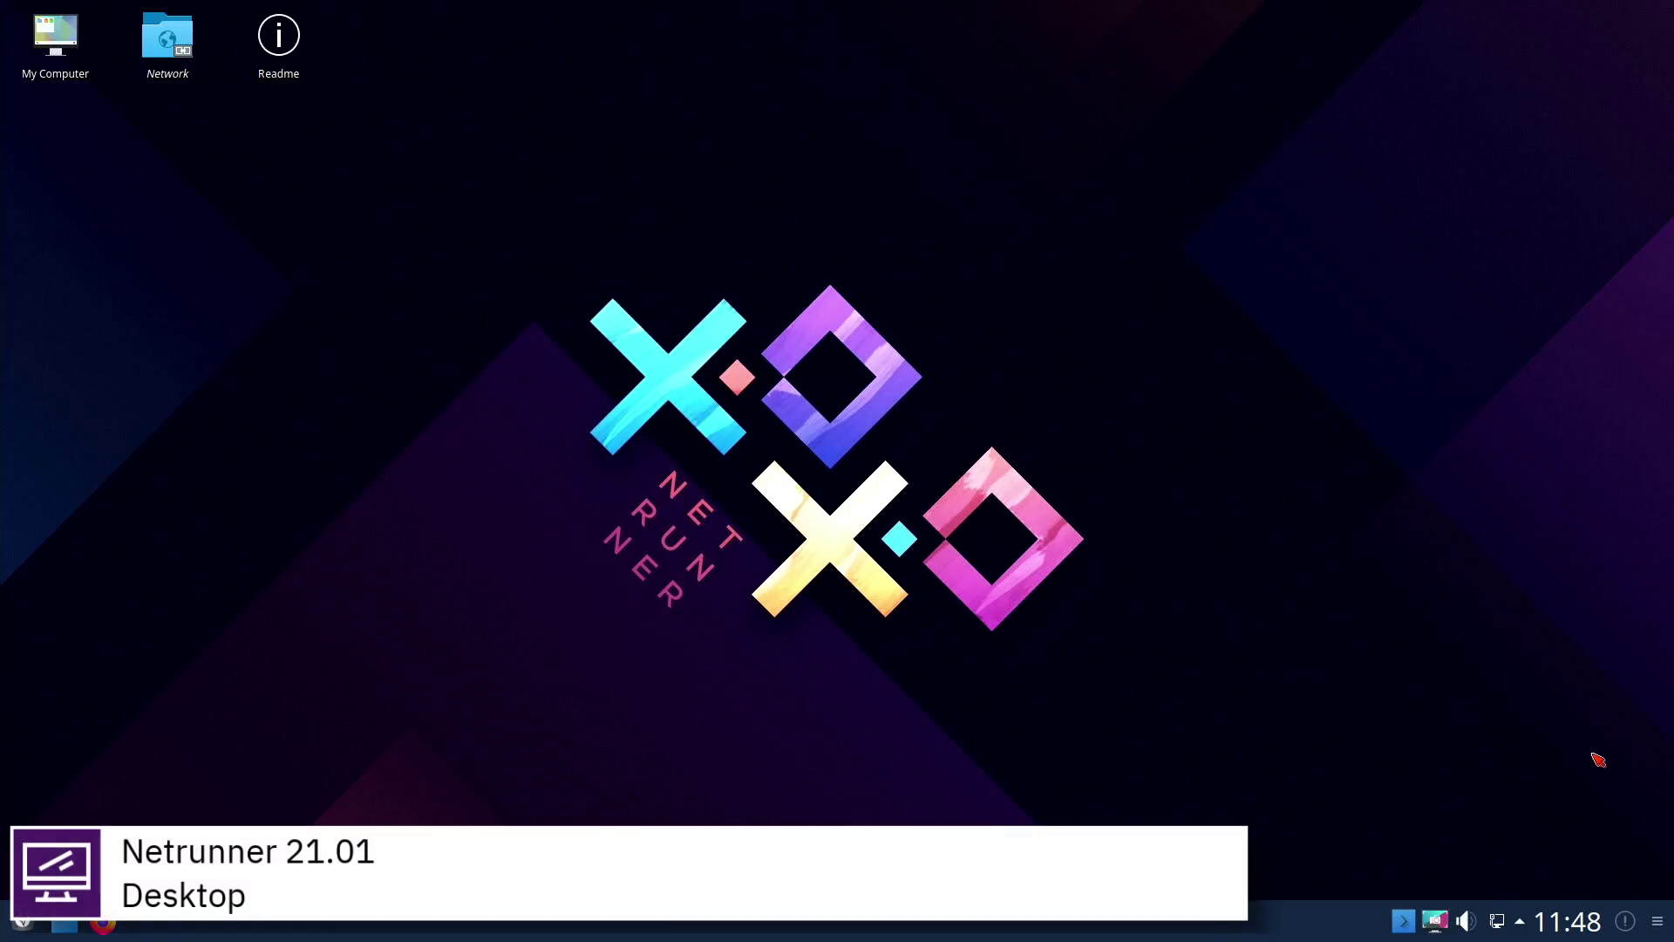
# Step: View the notification history and the clock's monthly calendar, closing each one again
pyautogui.click(1626, 922)
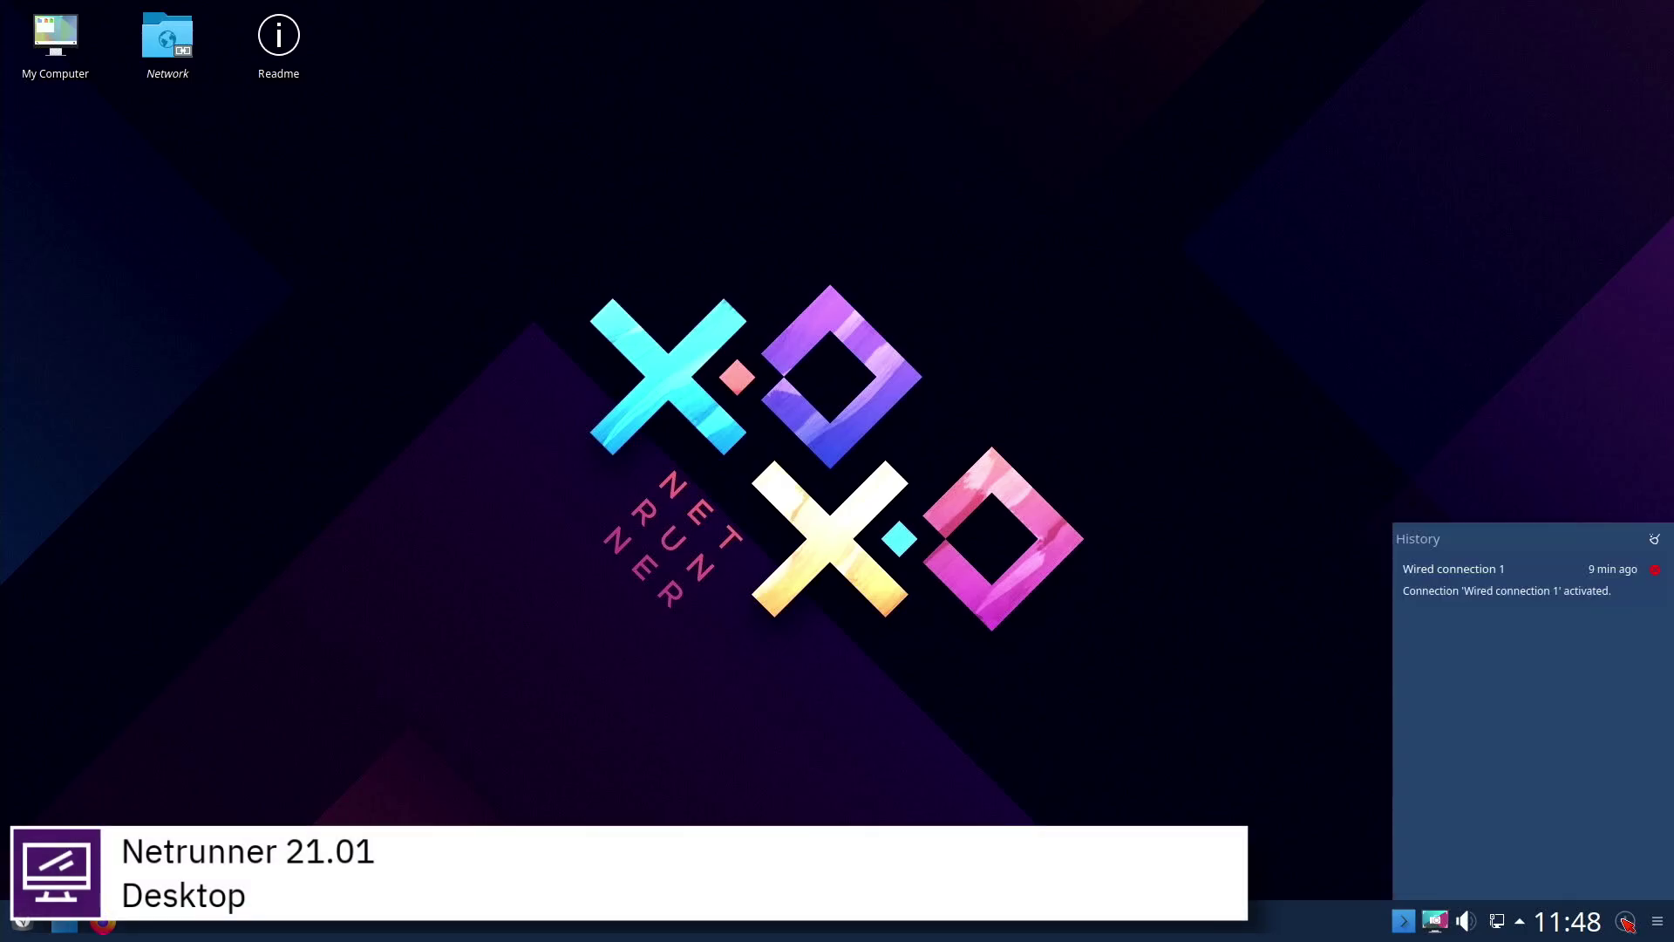
pyautogui.click(1627, 922)
pyautogui.click(1584, 922)
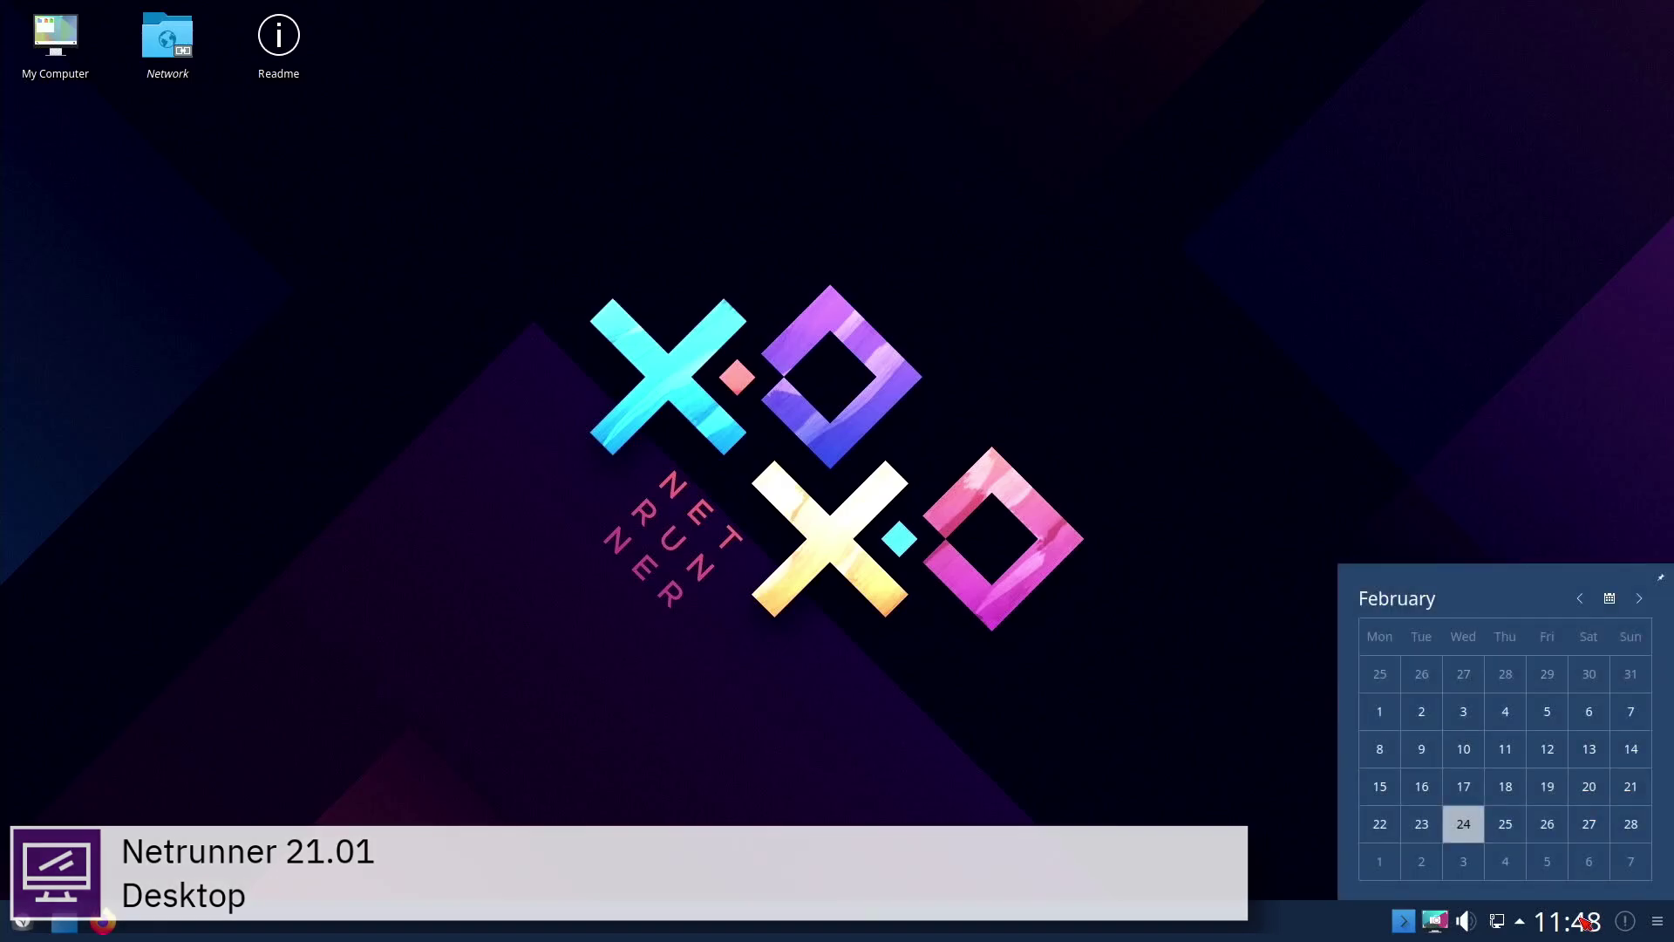
pyautogui.click(1585, 921)
# Step: Check the hidden status and notification items and the active network connections
pyautogui.click(1519, 920)
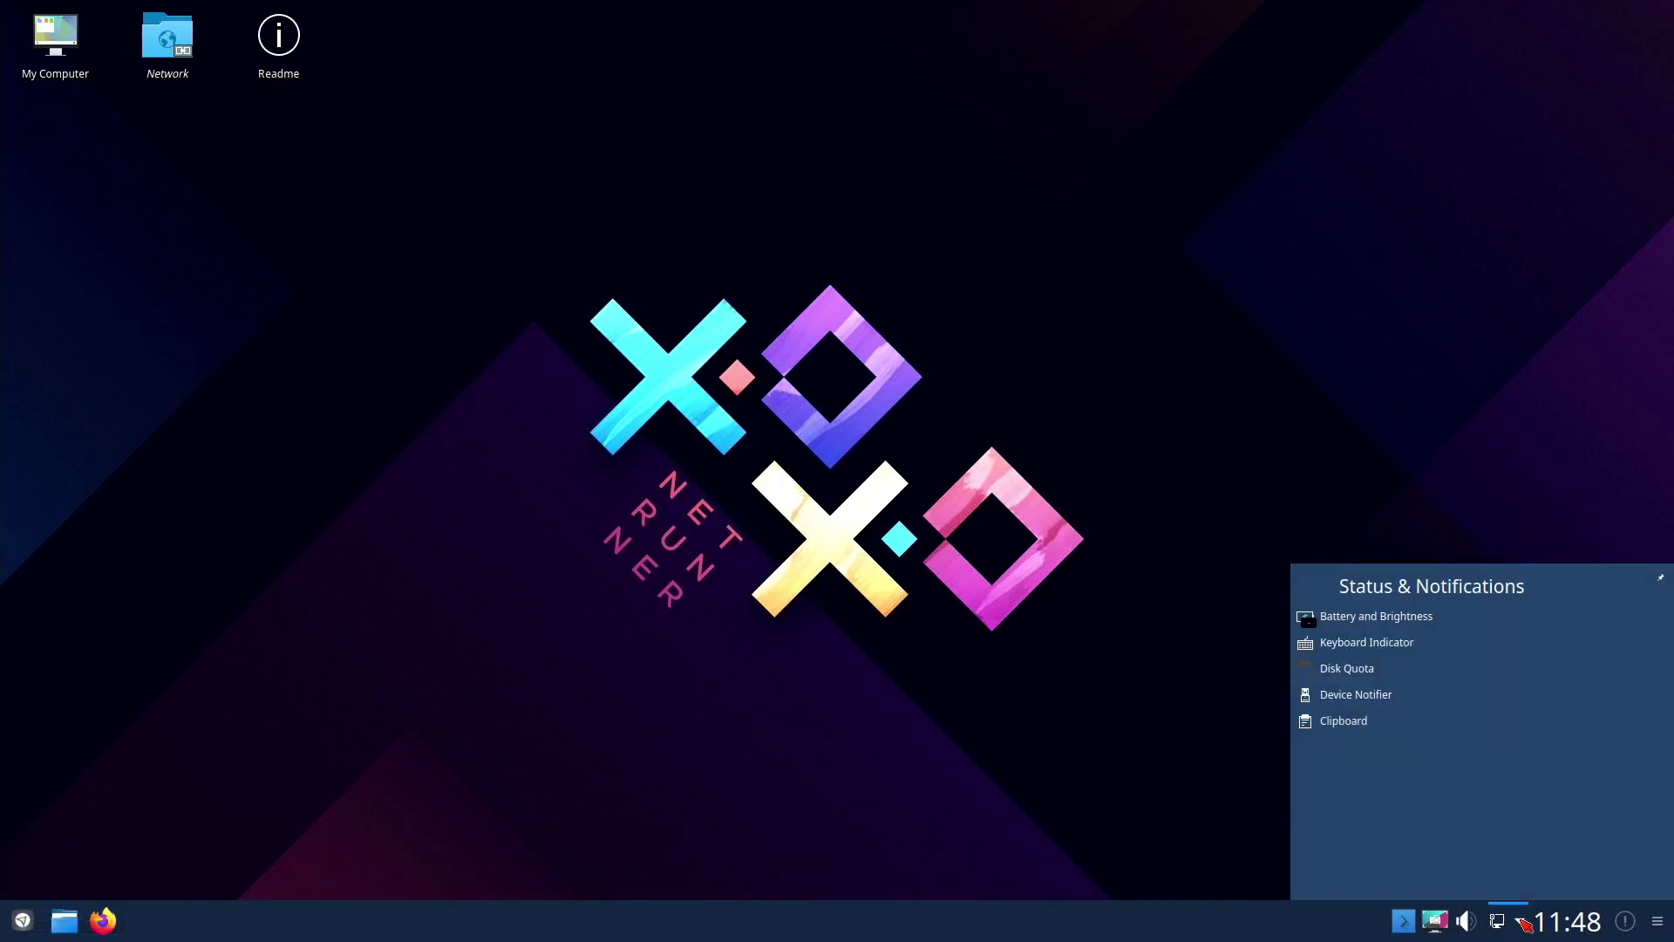
pyautogui.click(1522, 921)
pyautogui.click(1500, 920)
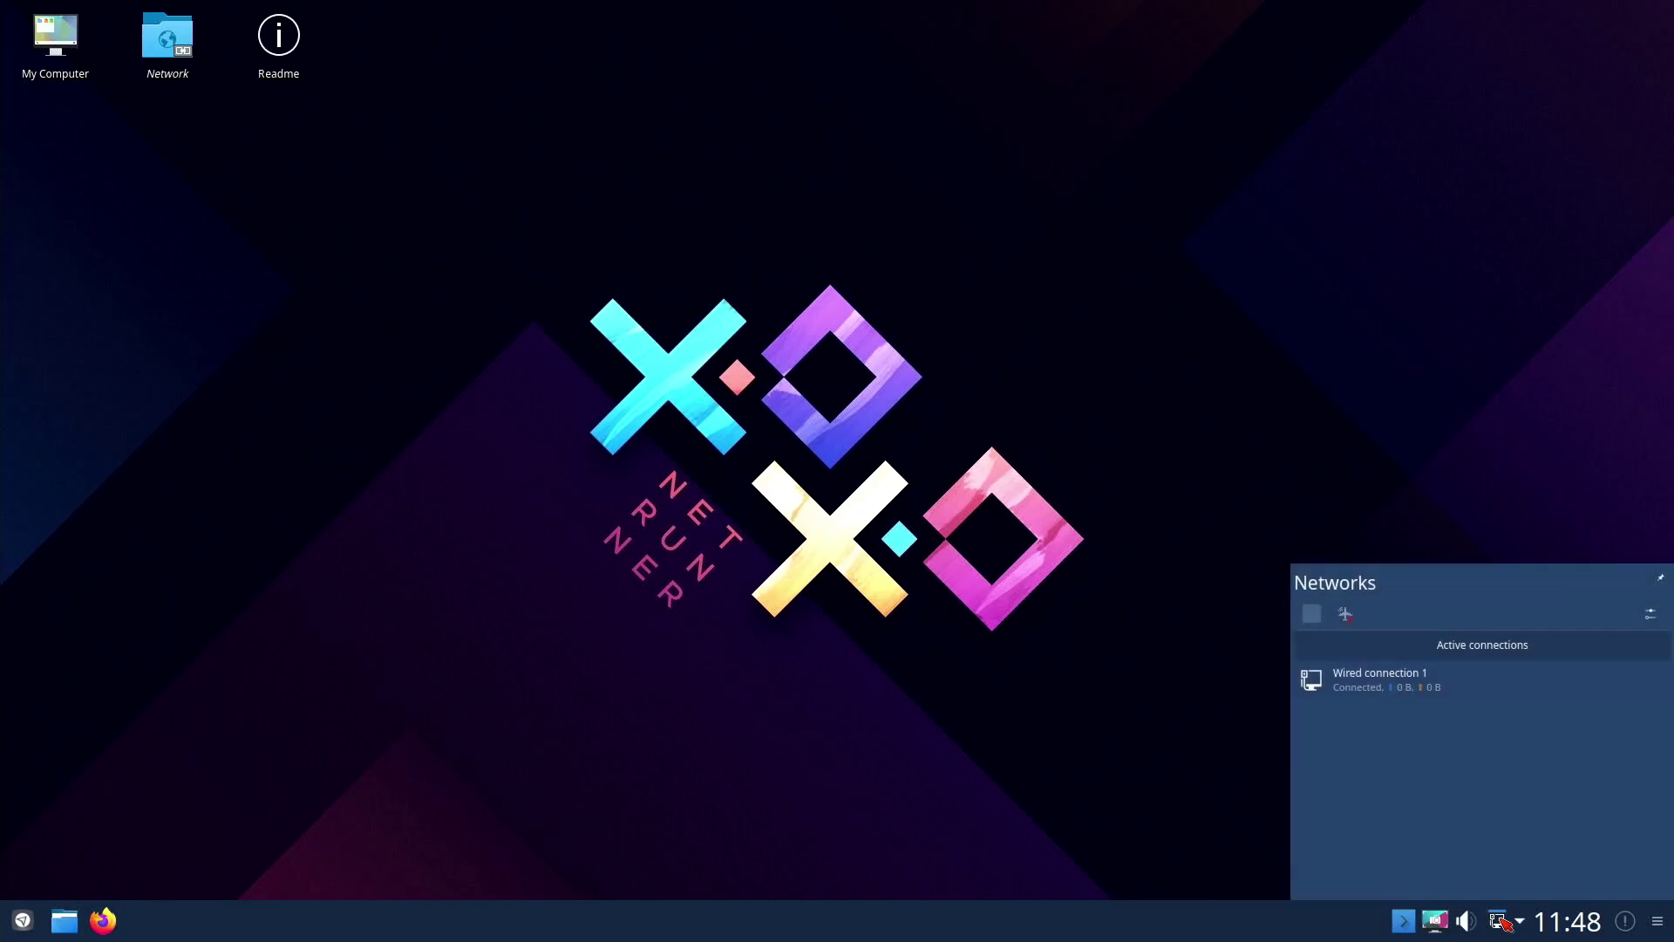
pyautogui.click(1502, 922)
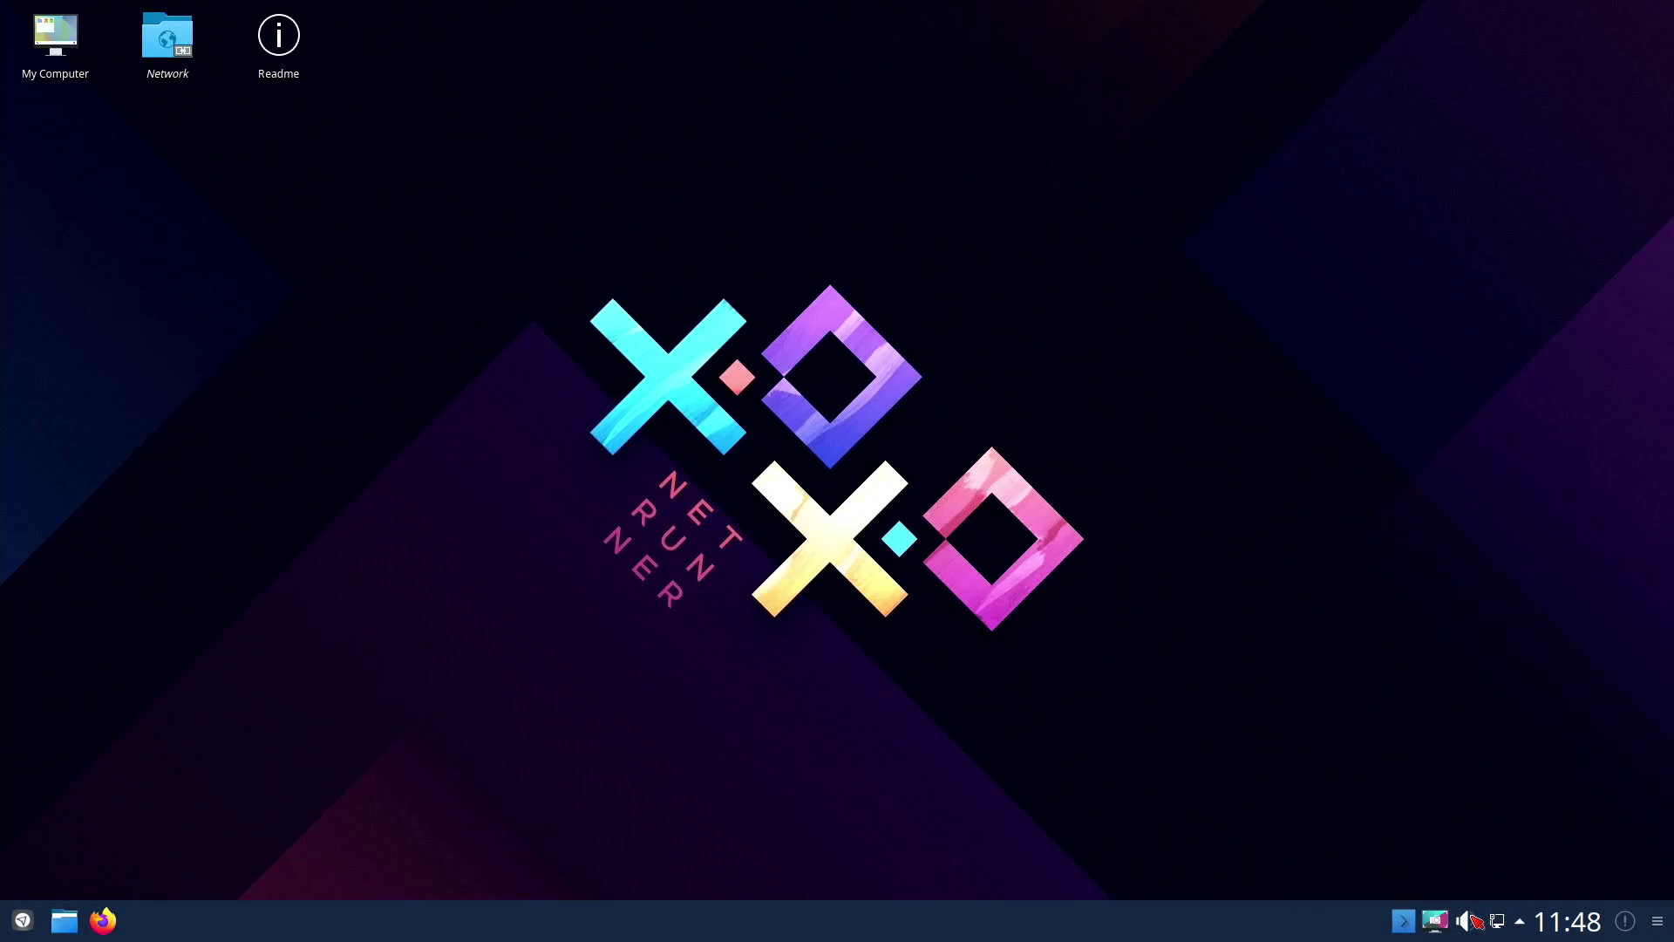
# Step: Look at the audio volume controls and close them
pyautogui.click(1476, 921)
pyautogui.moveTo(1488, 798)
pyautogui.mouseDown()
pyautogui.moveTo(1490, 678)
pyautogui.moveTo(1493, 801)
pyautogui.moveTo(1494, 785)
pyautogui.mouseUp()
pyautogui.click(1465, 916)
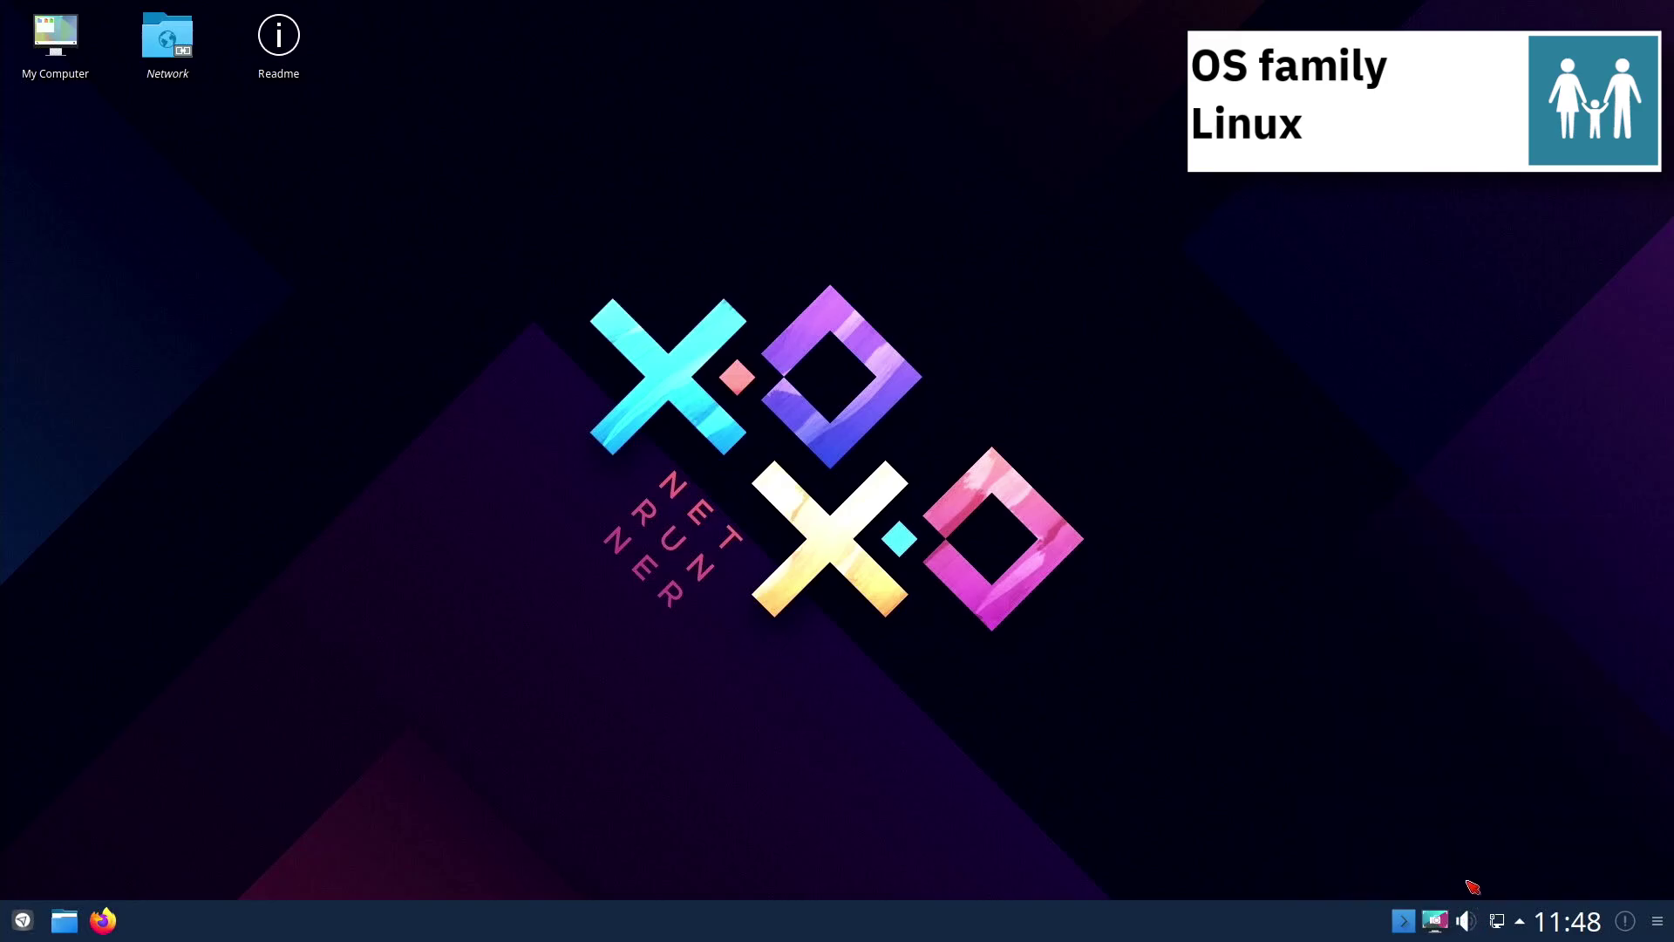
# Step: Capture a full-screen screenshot with Spectacle and close it without saving
pyautogui.press('Print')
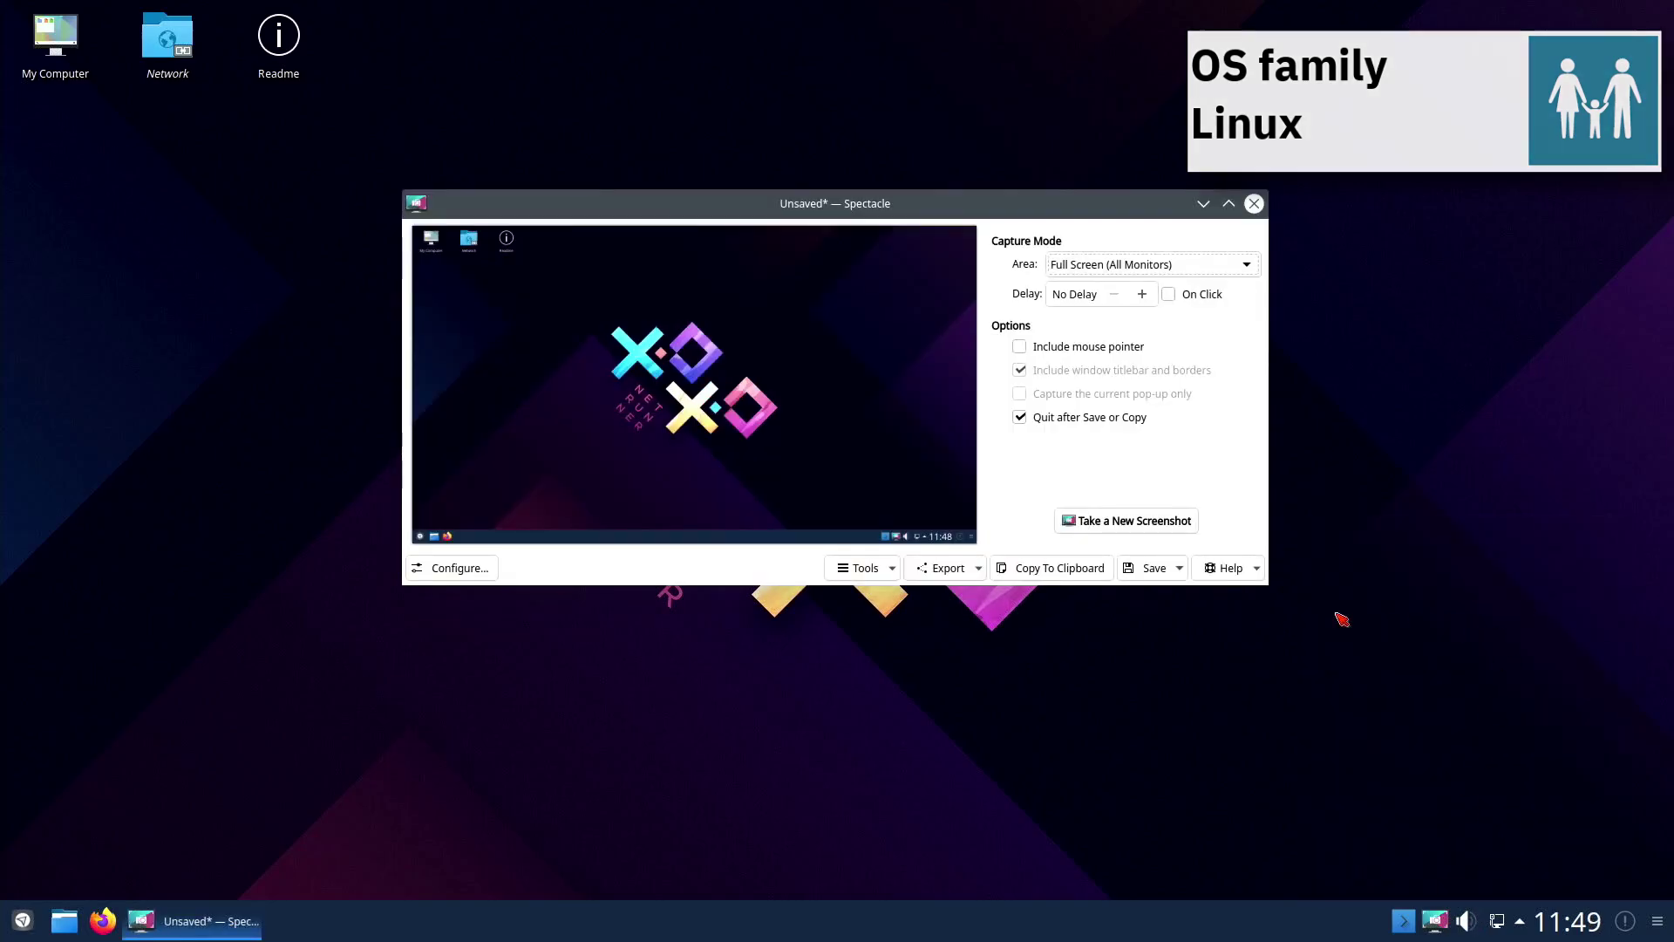
pyautogui.click(1253, 205)
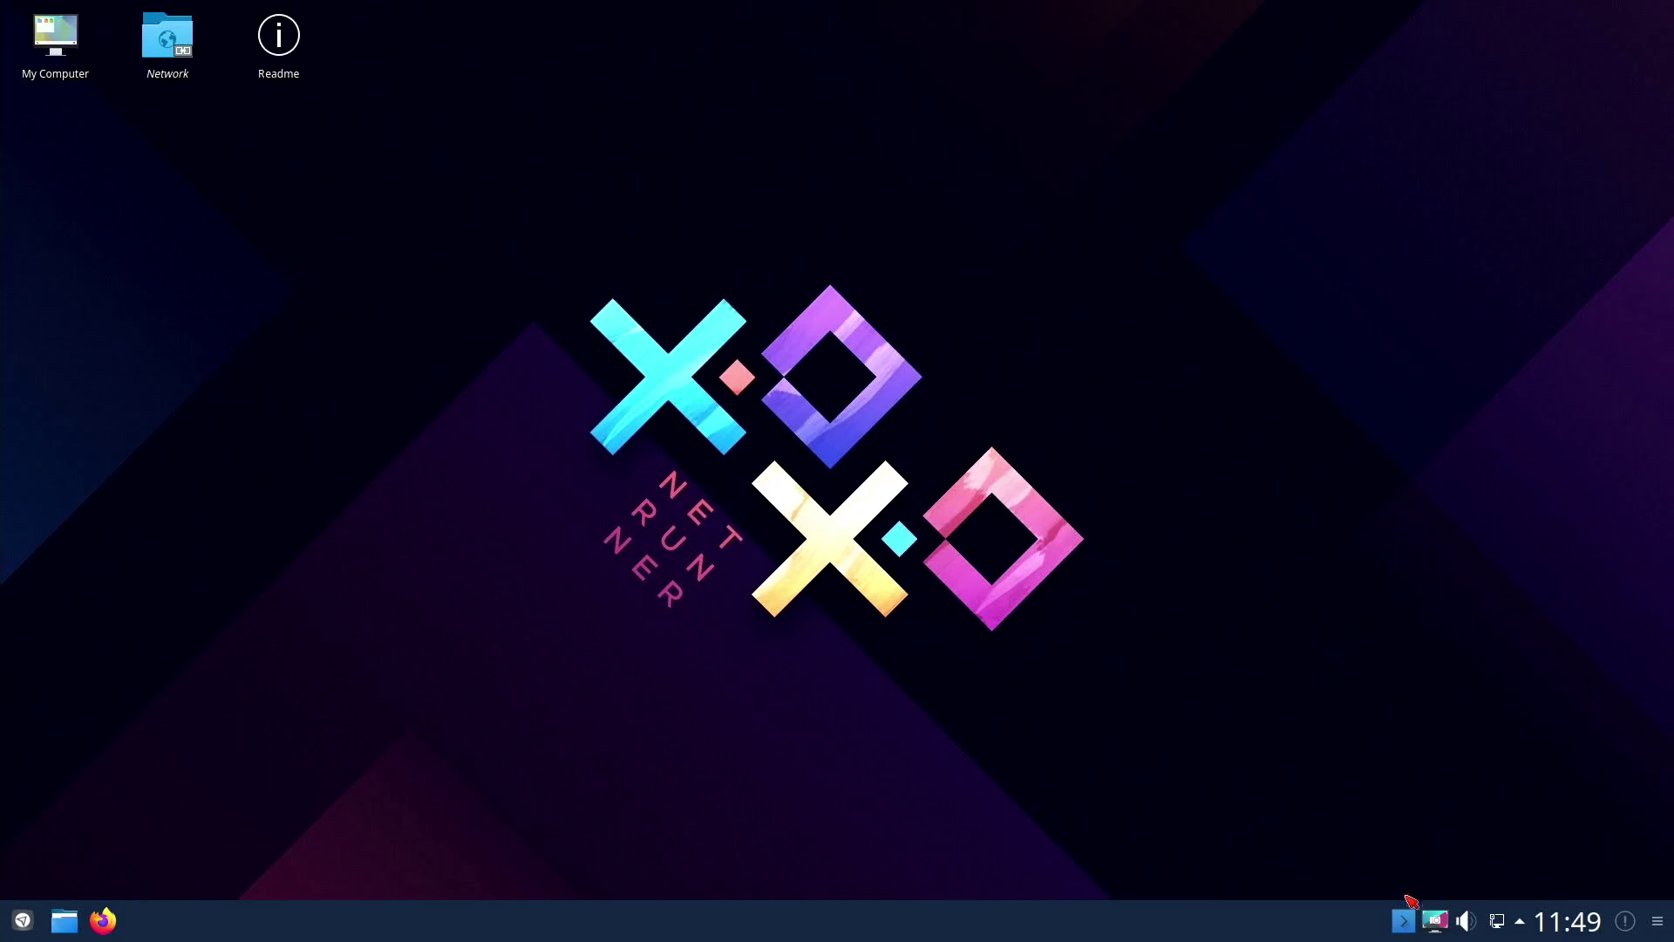
# Step: Show and hide the drop-down terminal, and view the desktop's context menu
pyautogui.click(1405, 921)
pyautogui.click(1405, 921)
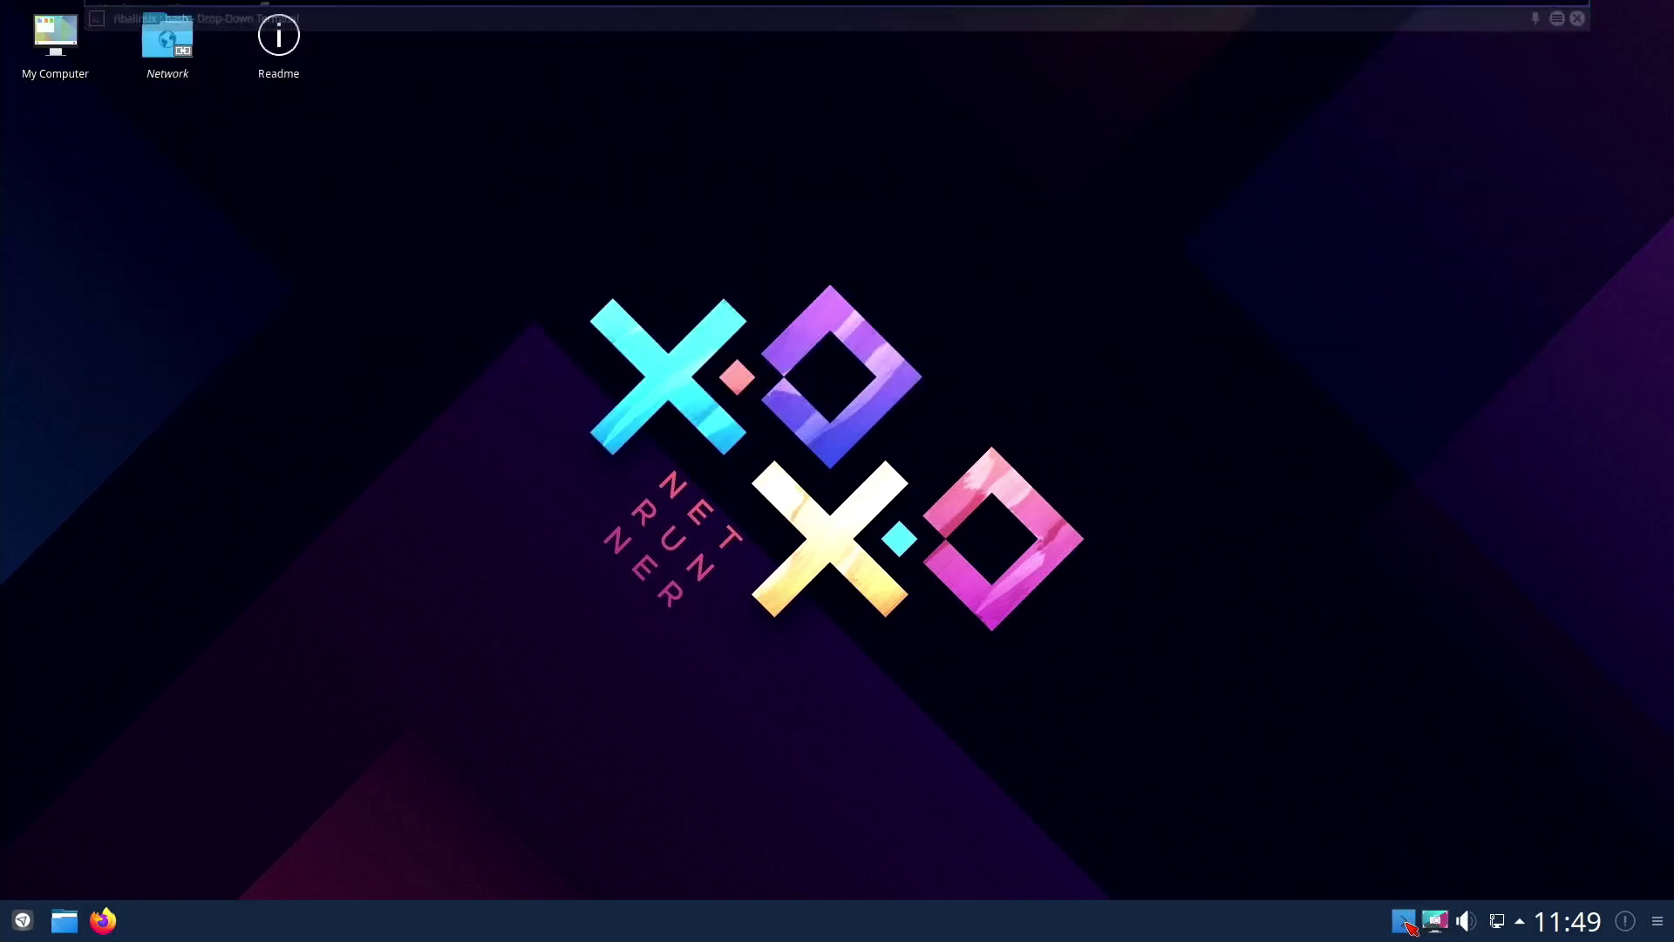
pyautogui.rightClick(332, 179)
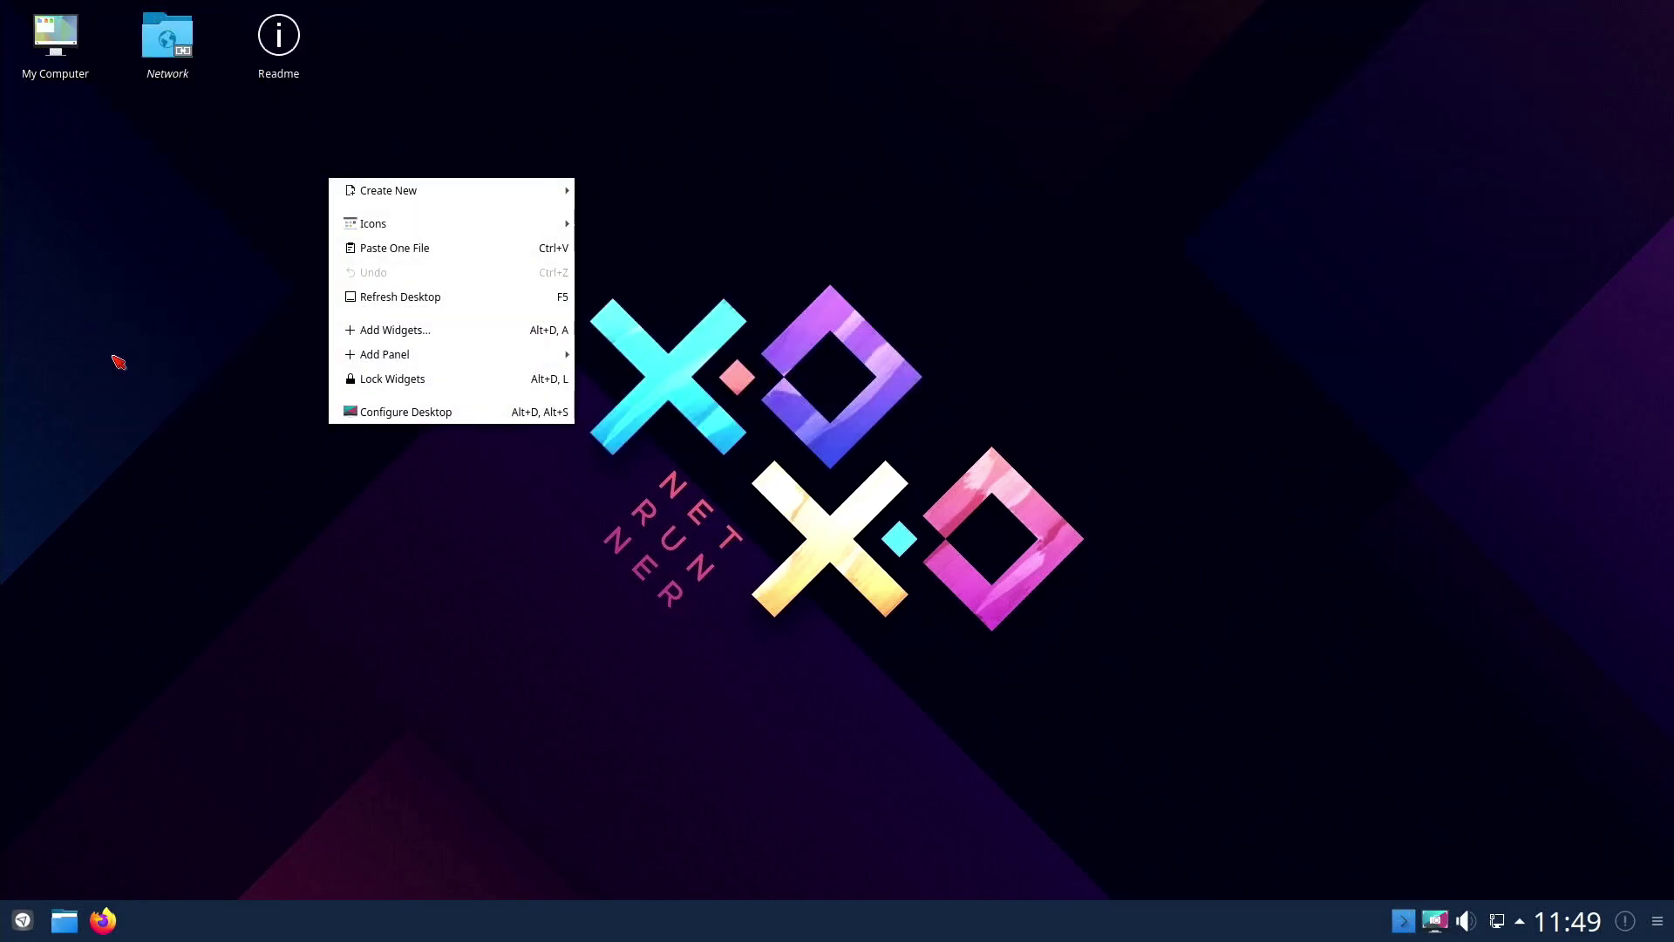
pyautogui.click(119, 362)
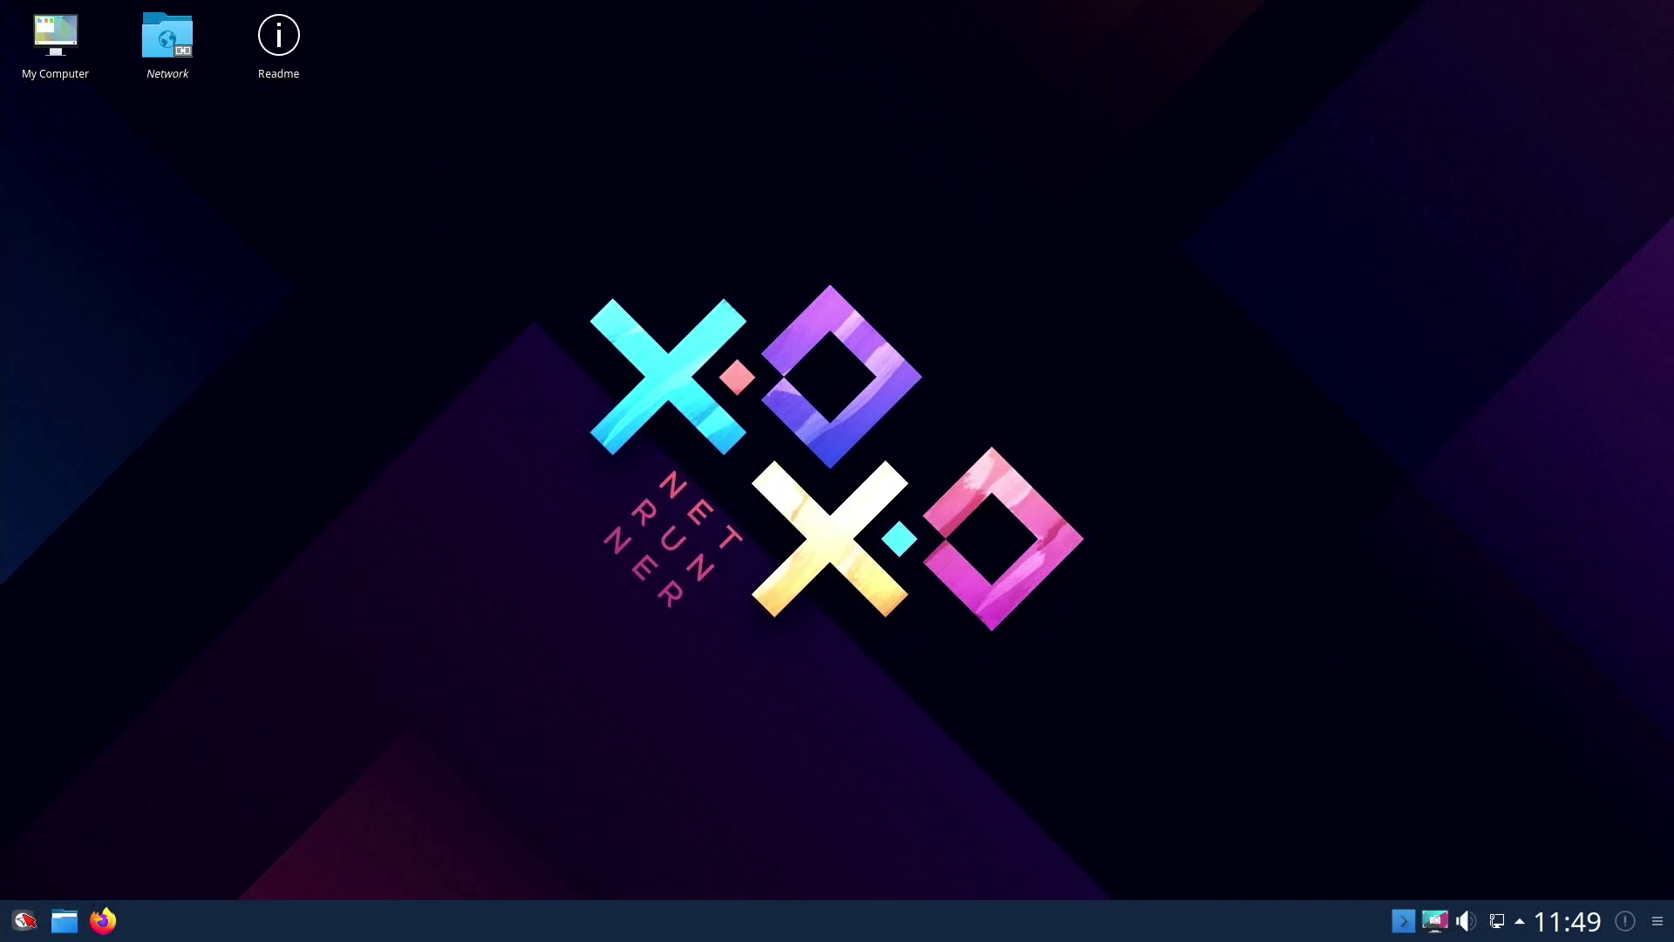
# Step: View the Apps & Docs and Widgets pages of the full-screen application dashboard, and close it
pyautogui.press('super')
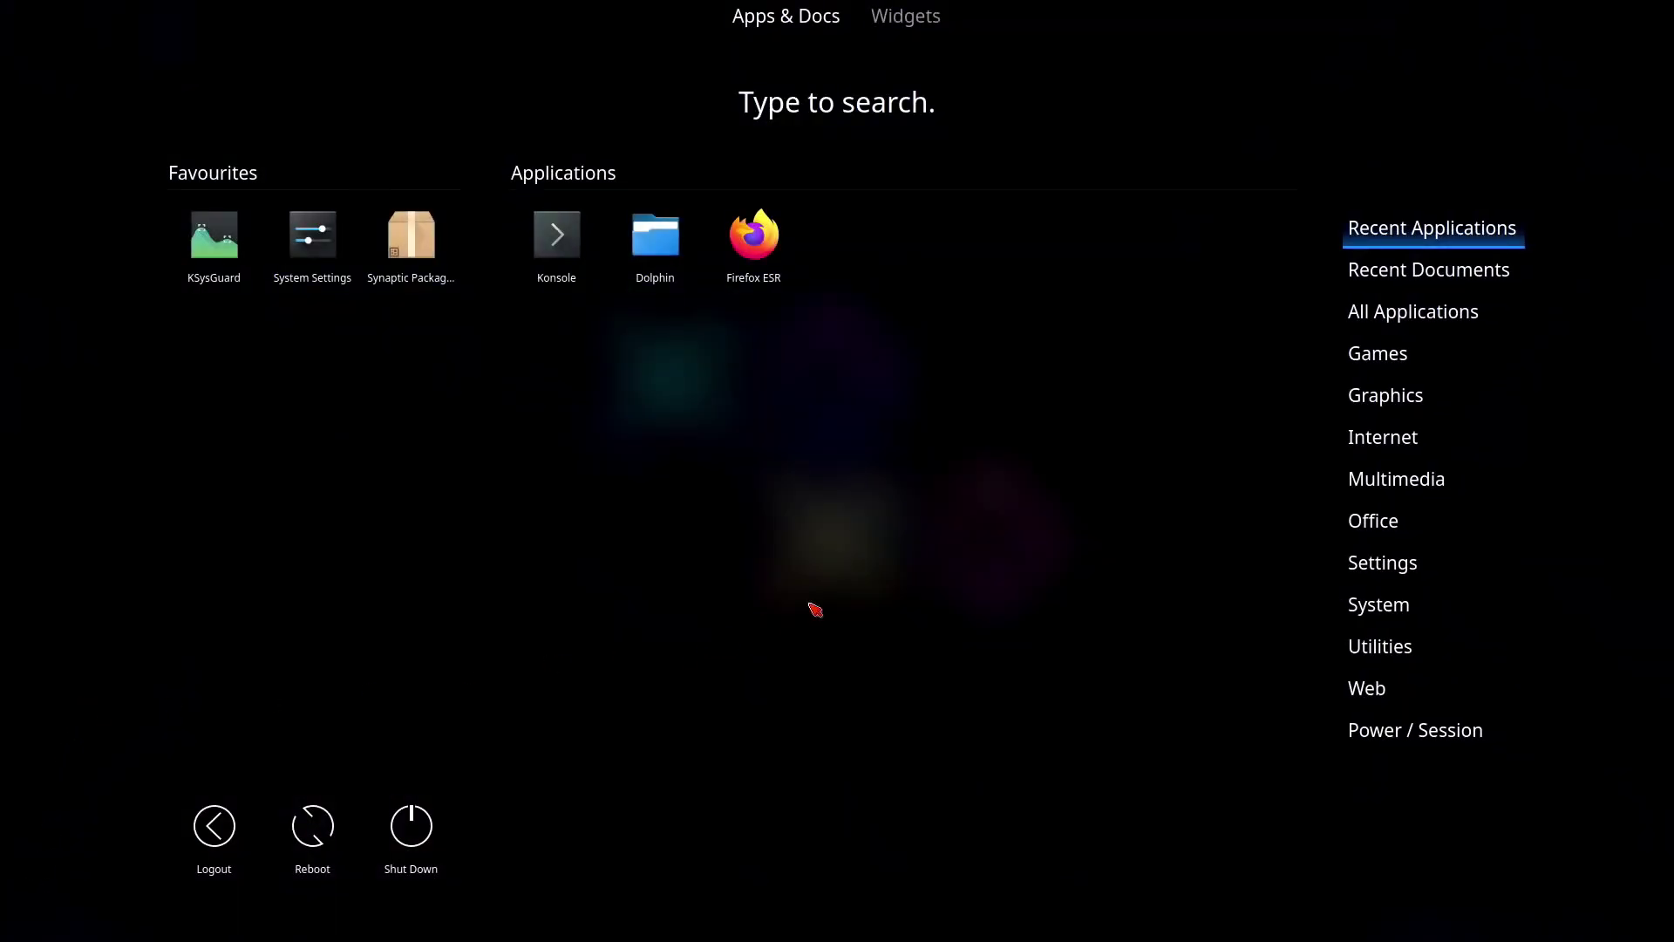
pyautogui.press('Tab')
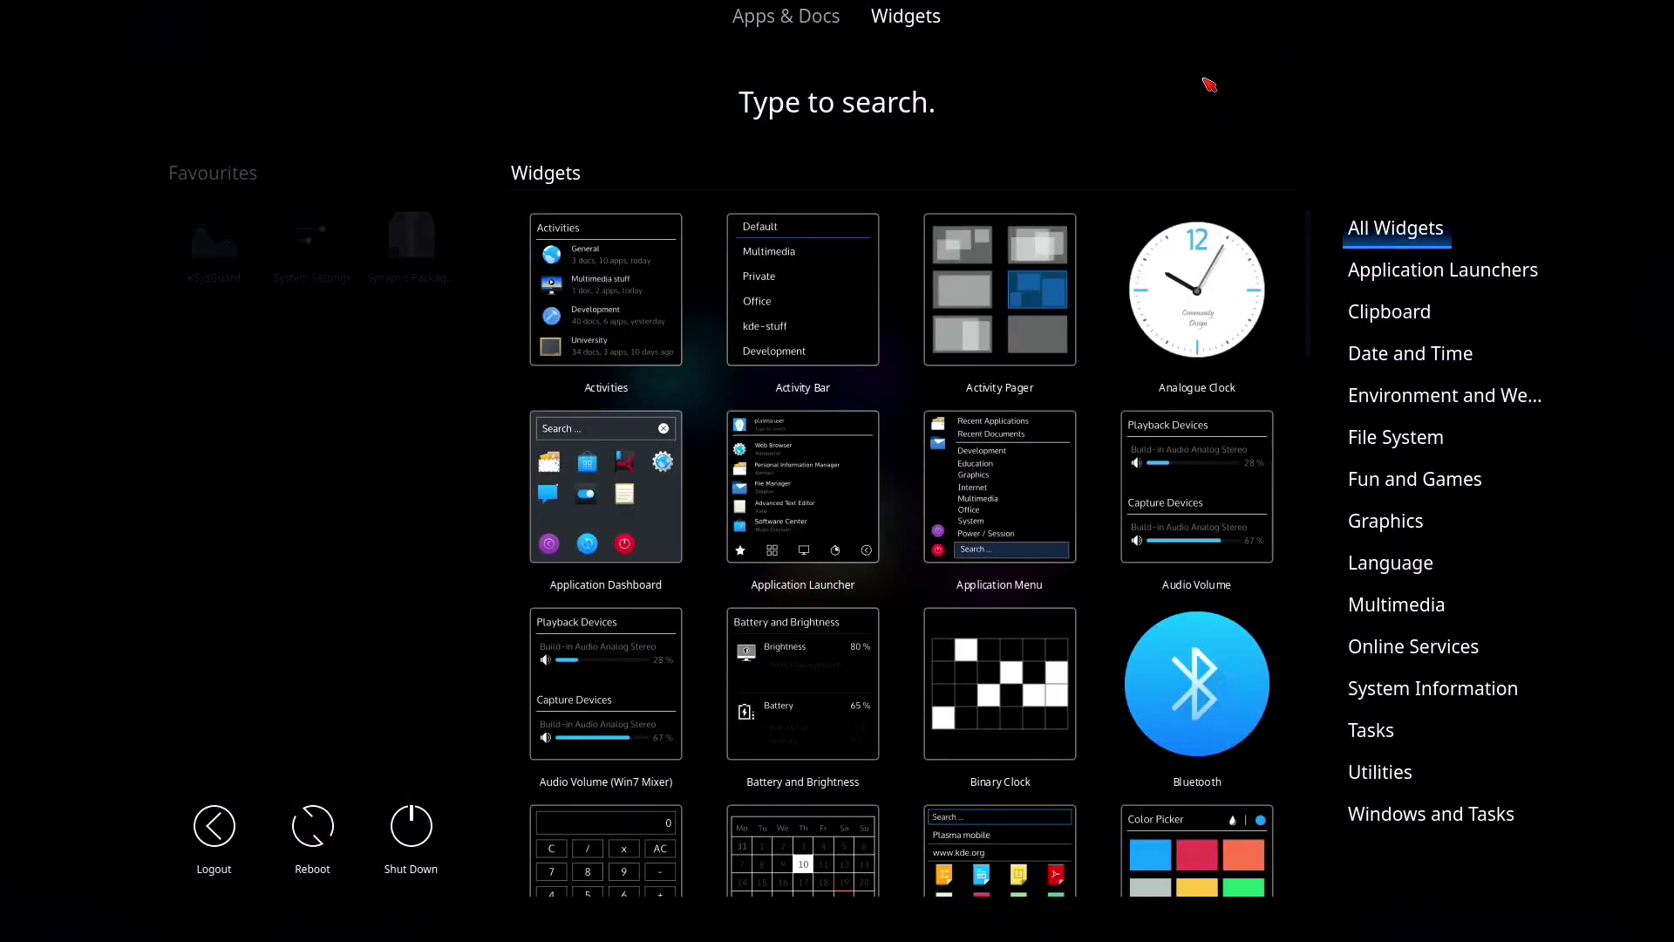
pyautogui.press('Escape')
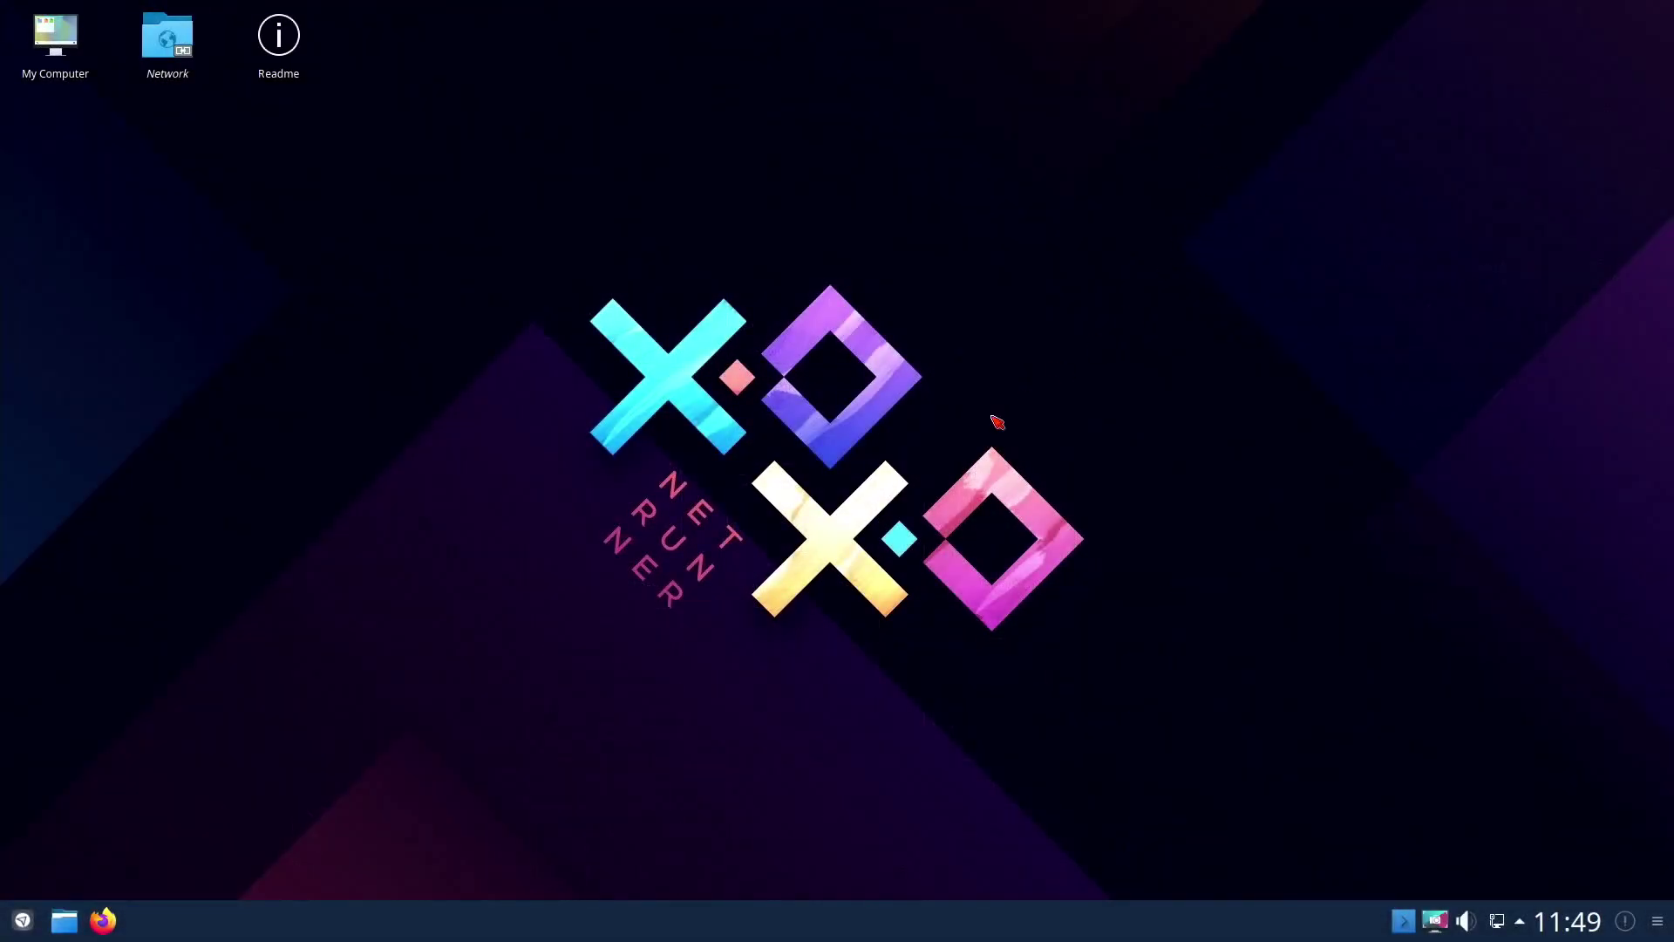
# Step: Search for "kon" to launch the Konsole terminal, and move its window toward the desktop's upper-left area
pyautogui.write('kon')
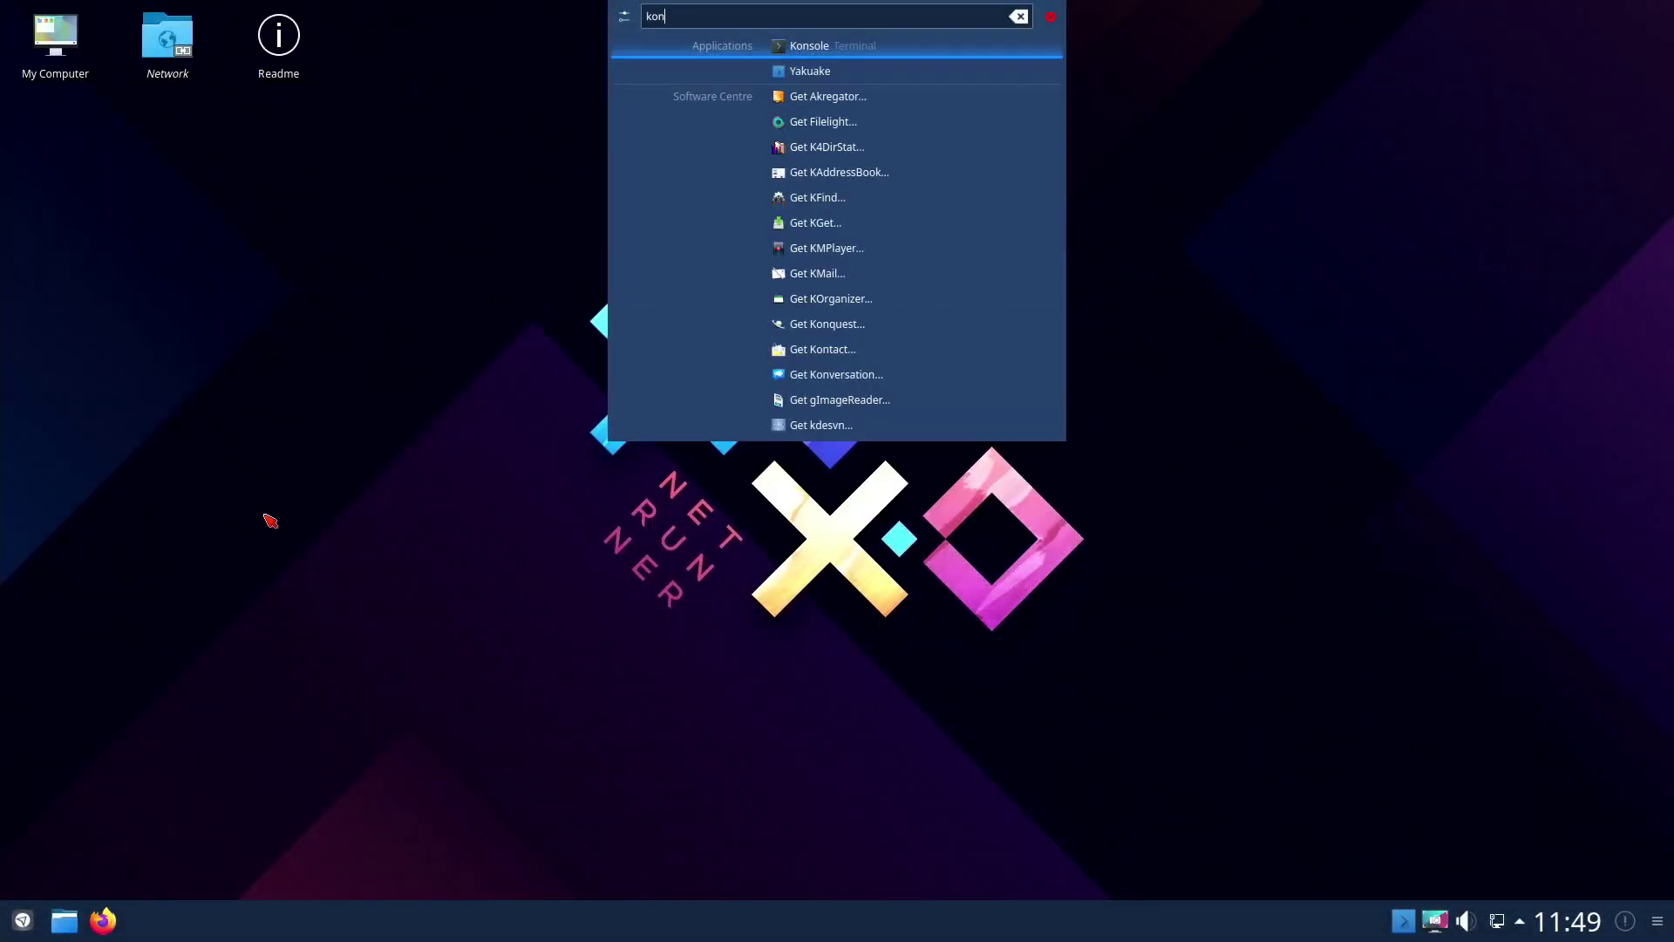
pyautogui.press('Return')
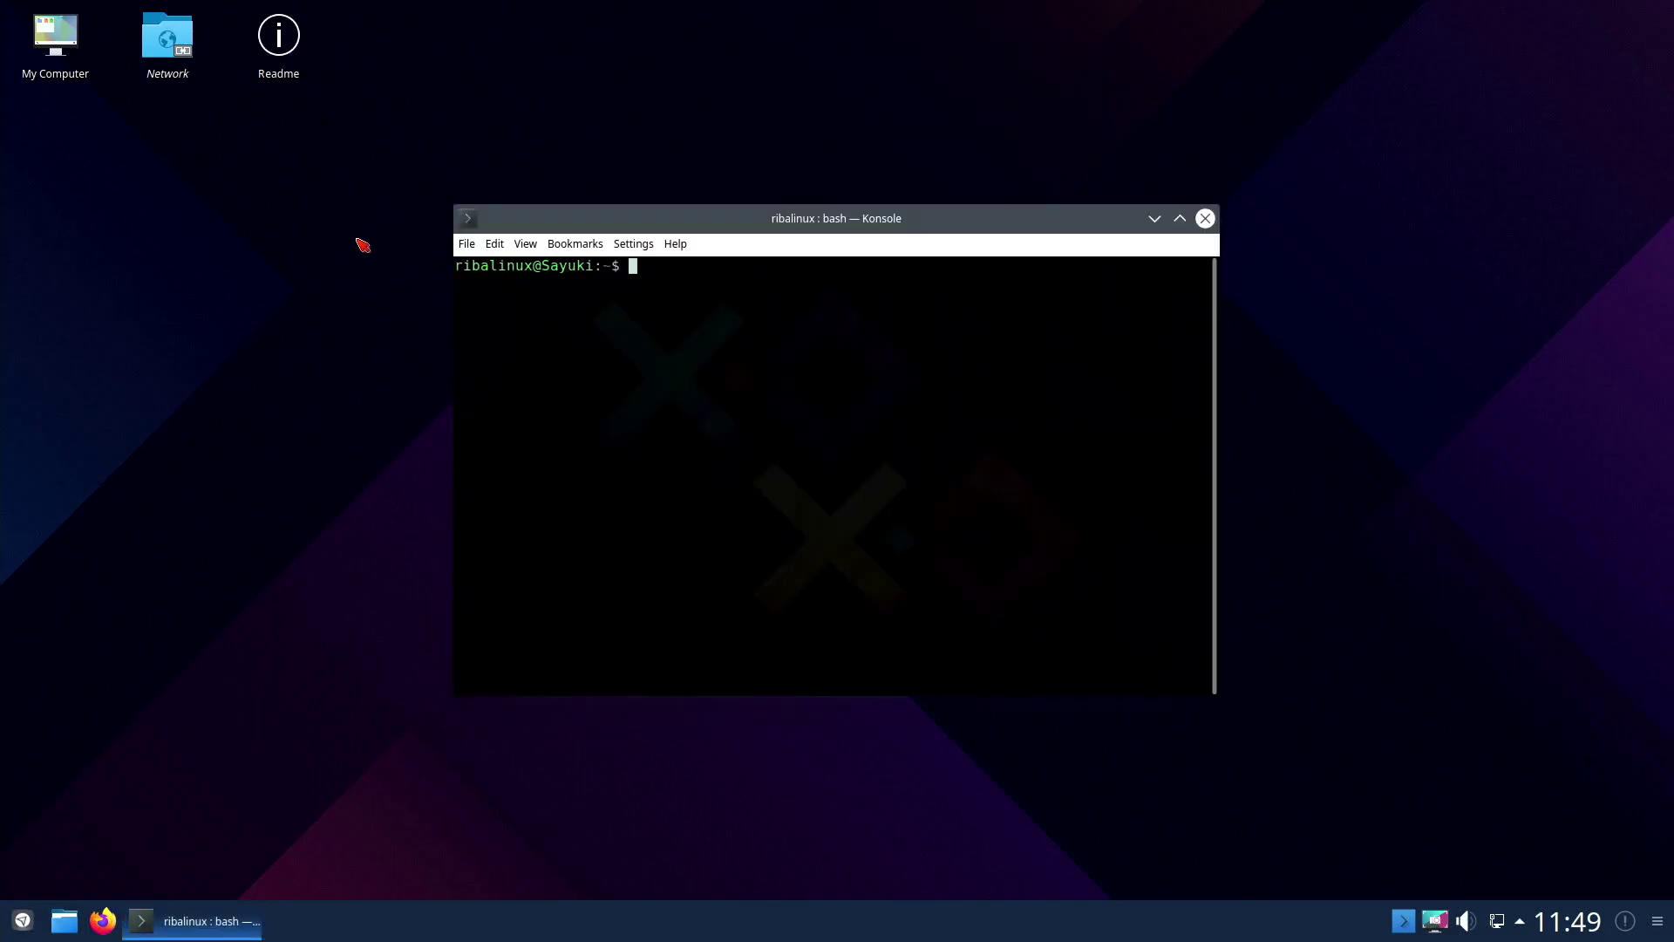
pyautogui.moveTo(658, 203); pyautogui.dragTo(436, 115)
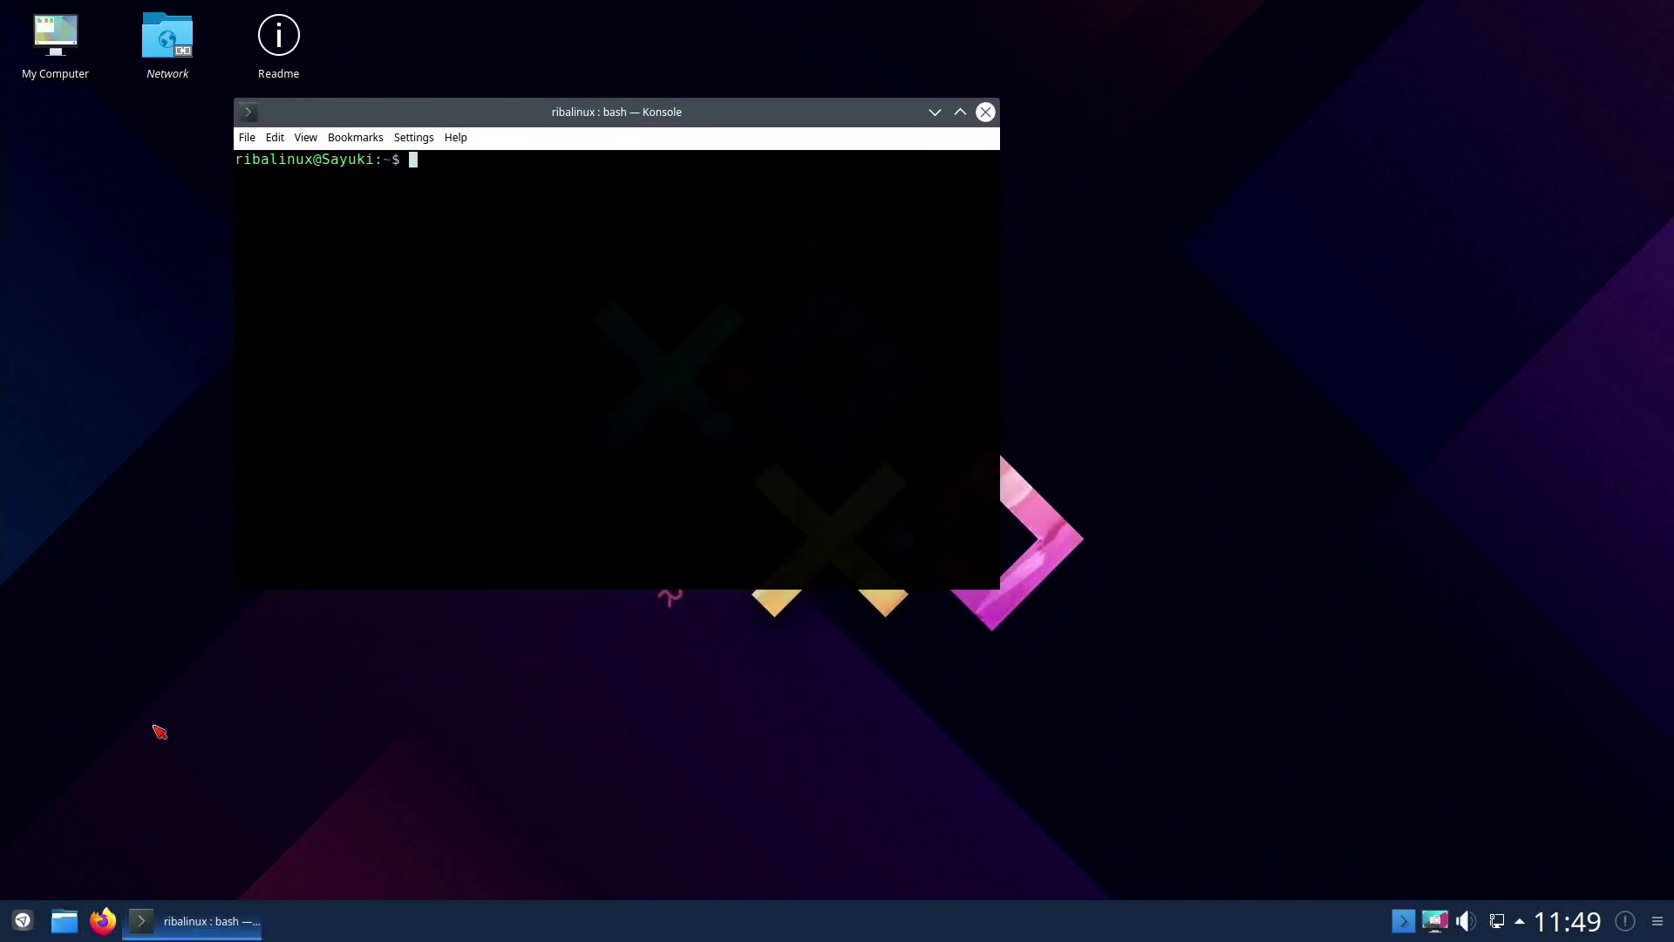
# Step: Open the Dolphin file manager at the home folder and switch focus between it and Konsole
pyautogui.press('super+e')
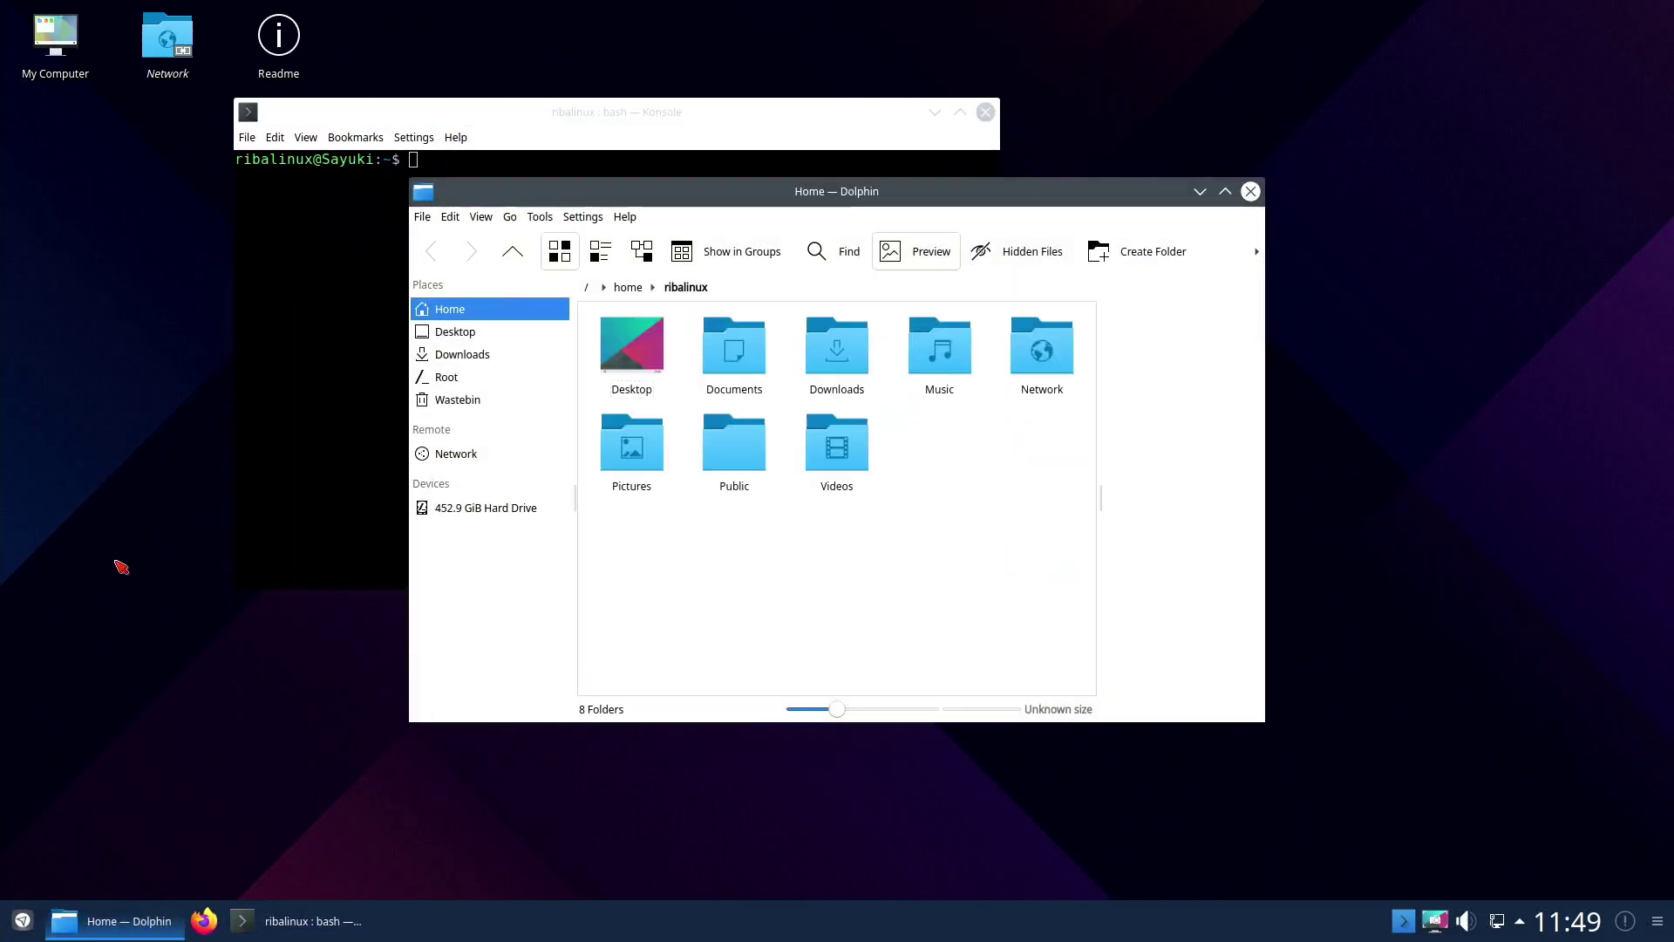
pyautogui.hotkey('alt', 'Tab')
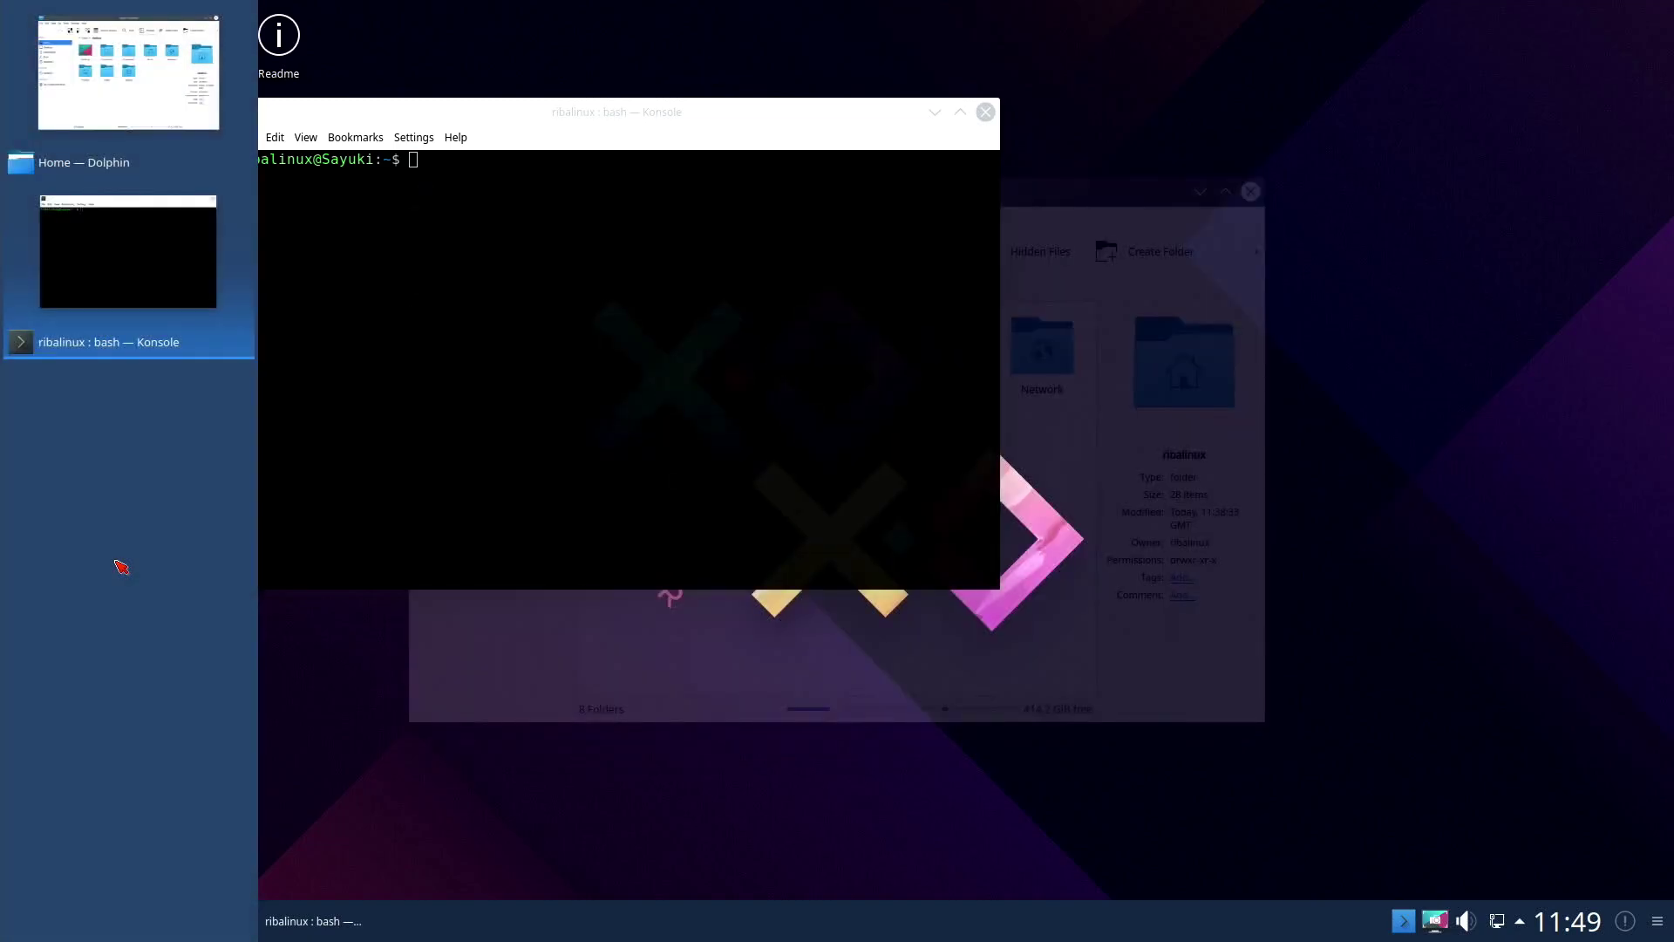
pyautogui.hotkey('alt', 'Tab')
pyautogui.hotkey('alt', 'Tab')
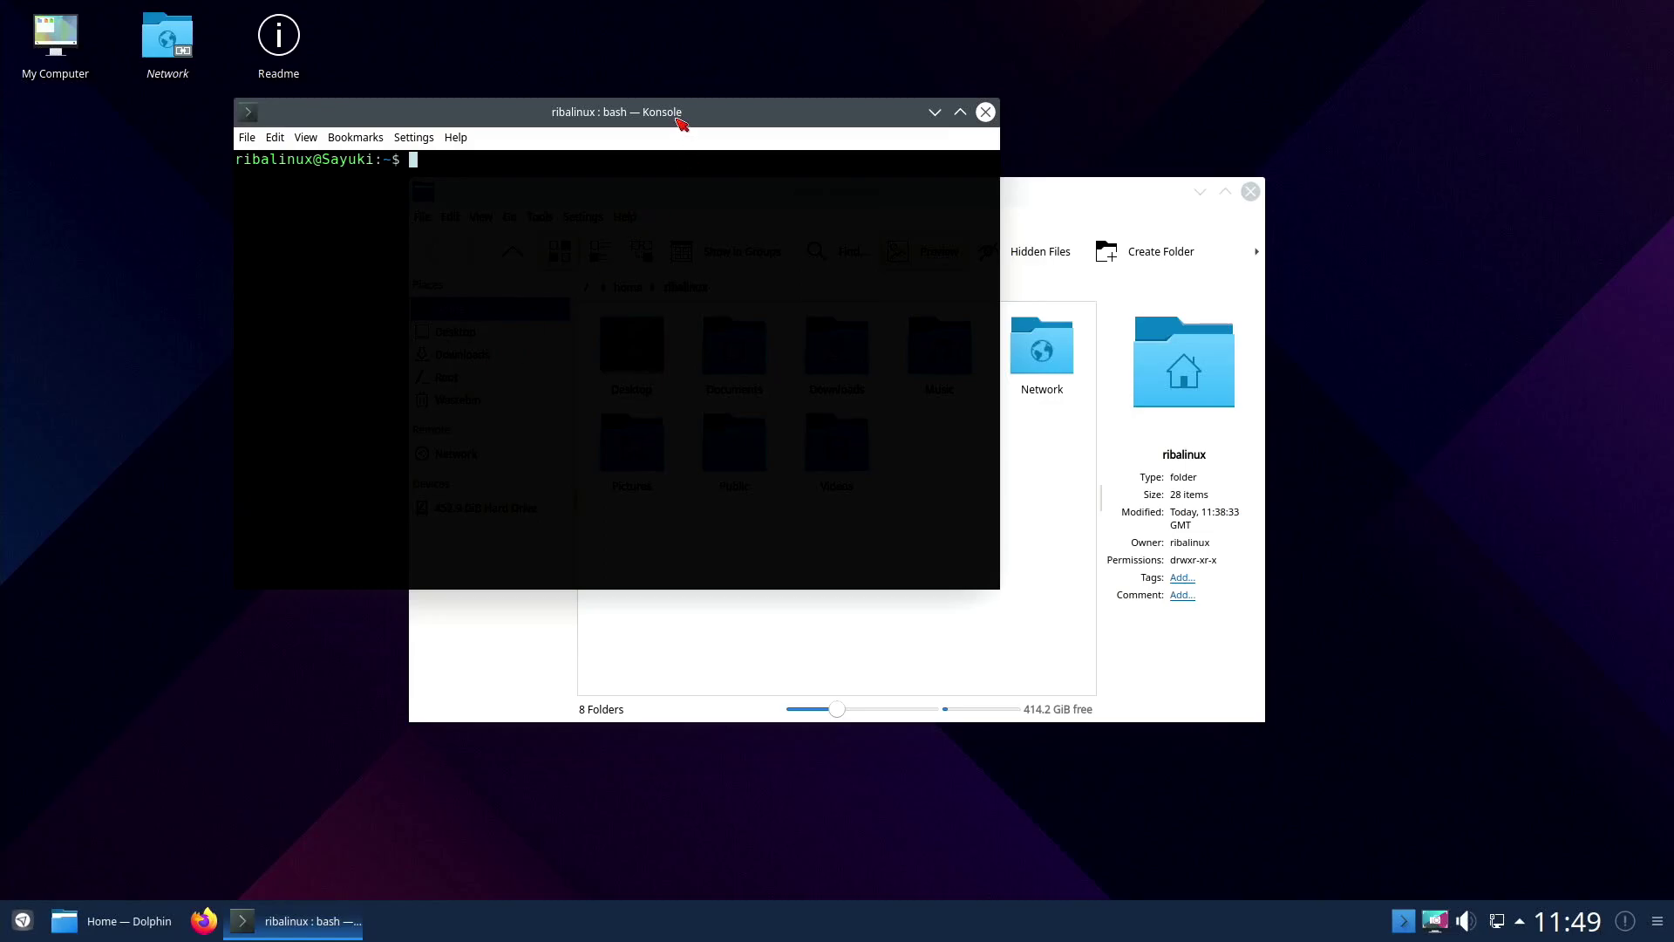
# Step: Tile Konsole on the left half of the desktop and Dolphin on the right half
pyautogui.moveTo(681, 124); pyautogui.dragTo(30, 330)
pyautogui.click(860, 192)
pyautogui.moveTo(860, 197); pyautogui.dragTo(1672, 375)
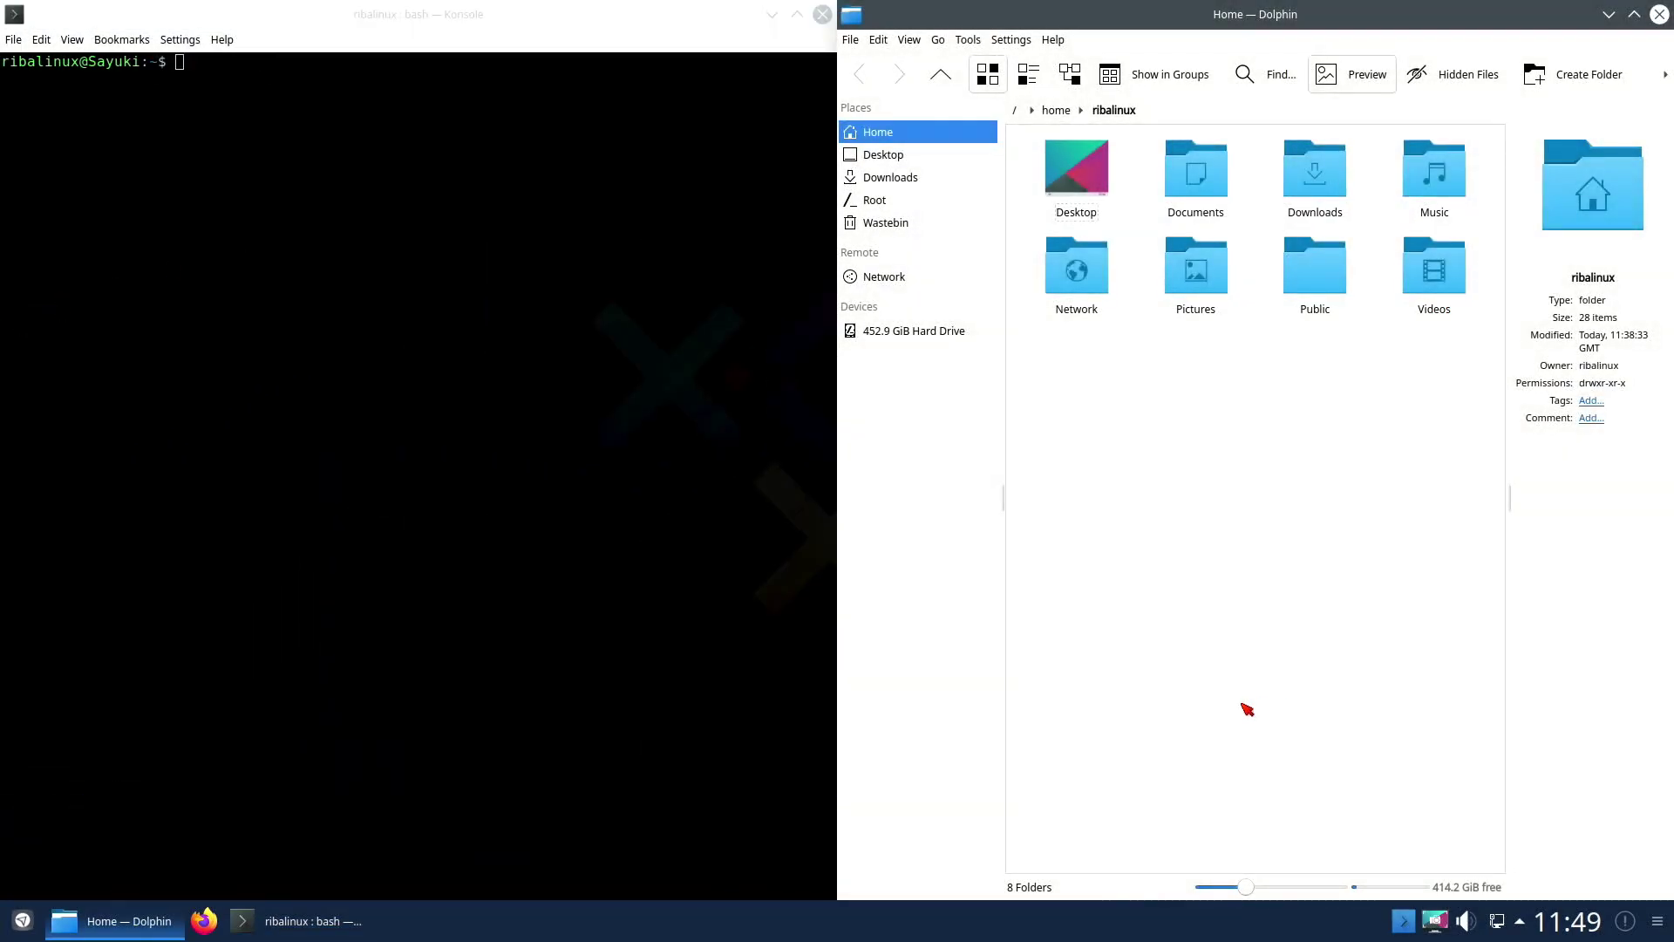
# Step: Tile the Dolphin window in turn to the upper, left, lower and right half of the desktop
pyautogui.press('super+Up')
pyautogui.press('super+Left')
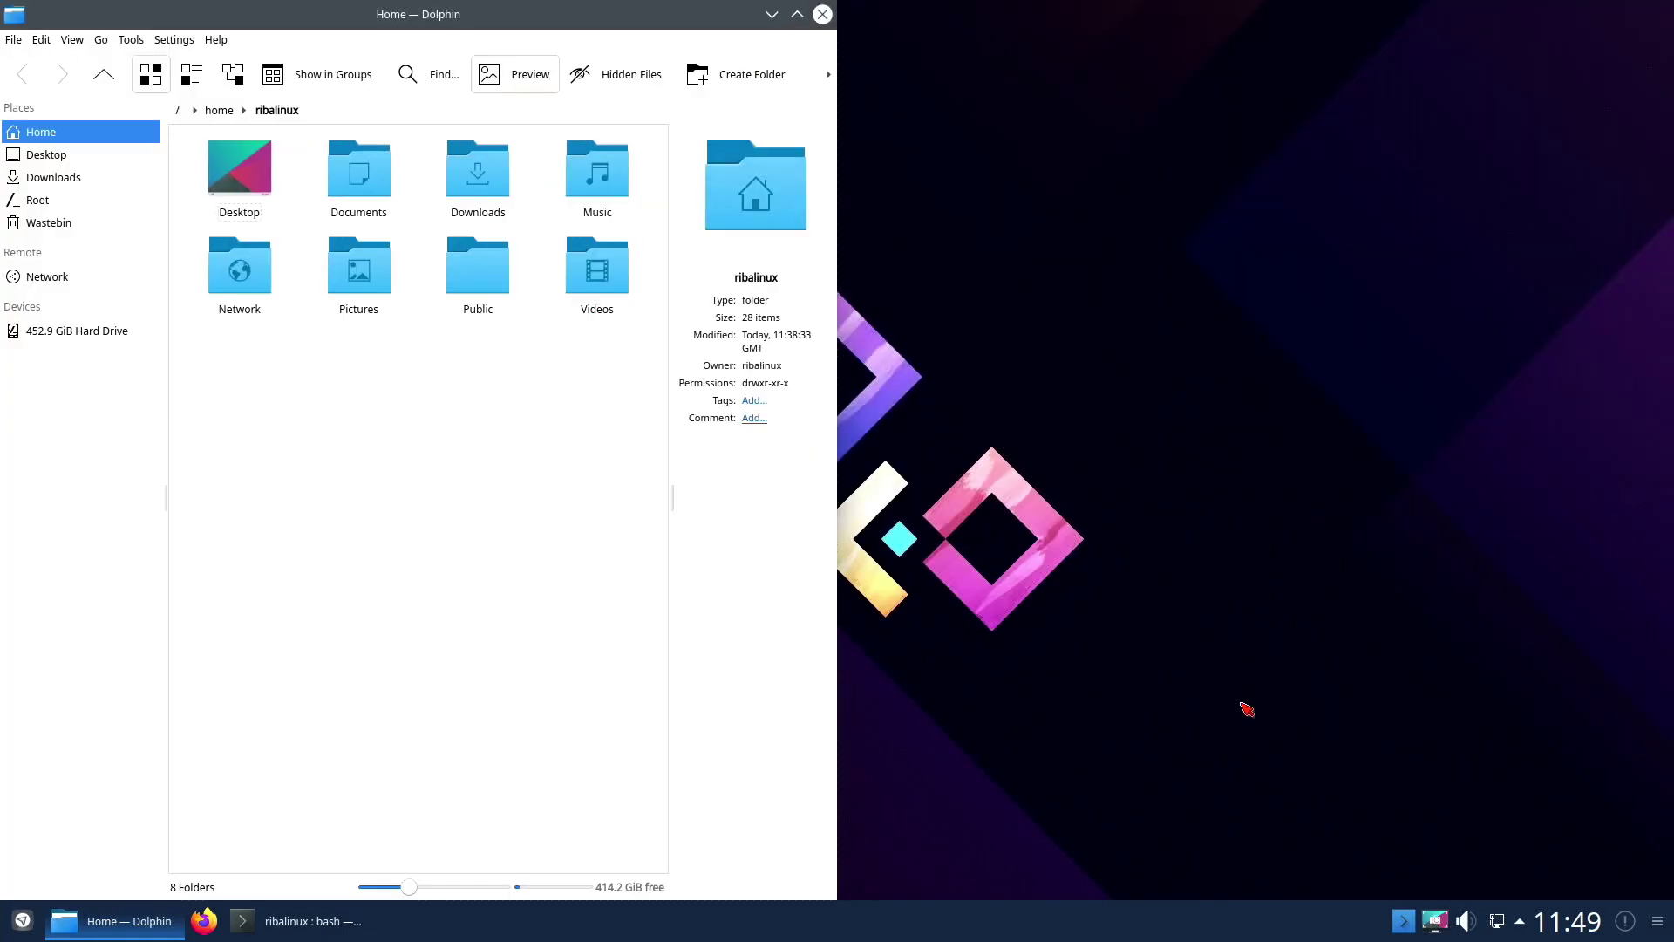
pyautogui.press('super+Down')
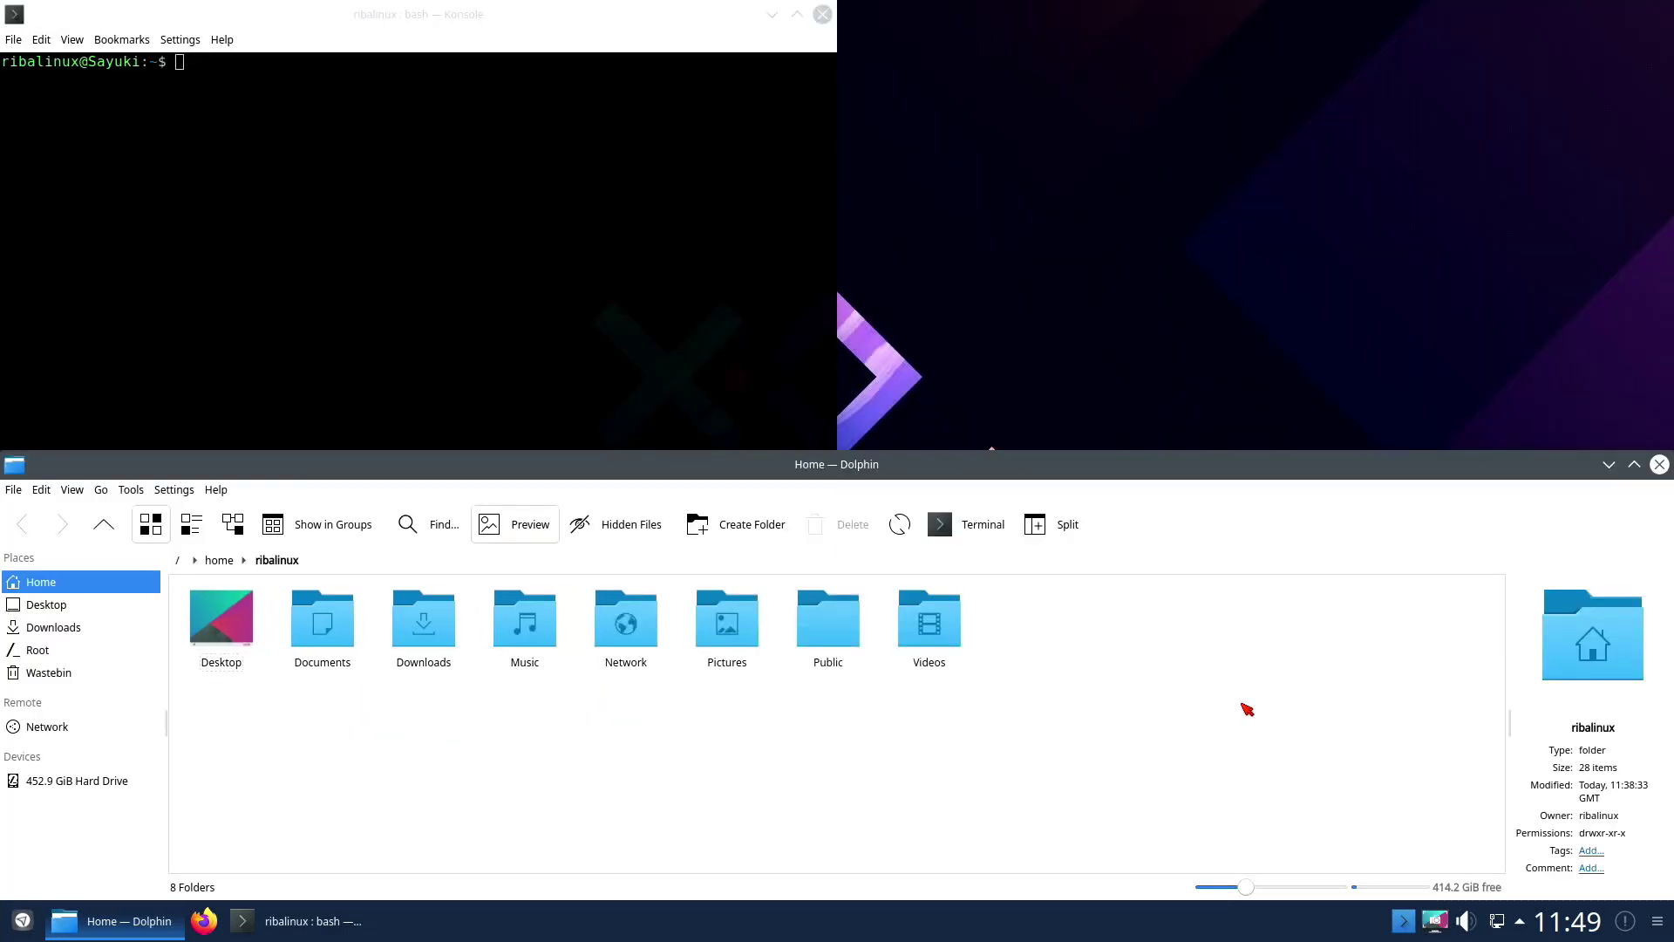
pyautogui.press('super+Right')
# Step: Pull the Dolphin and Konsole windows out of their tiled positions so both float over the desktop
pyautogui.moveTo(1439, 15); pyautogui.dragTo(1100, 259)
pyautogui.moveTo(675, 24); pyautogui.dragTo(863, 122)
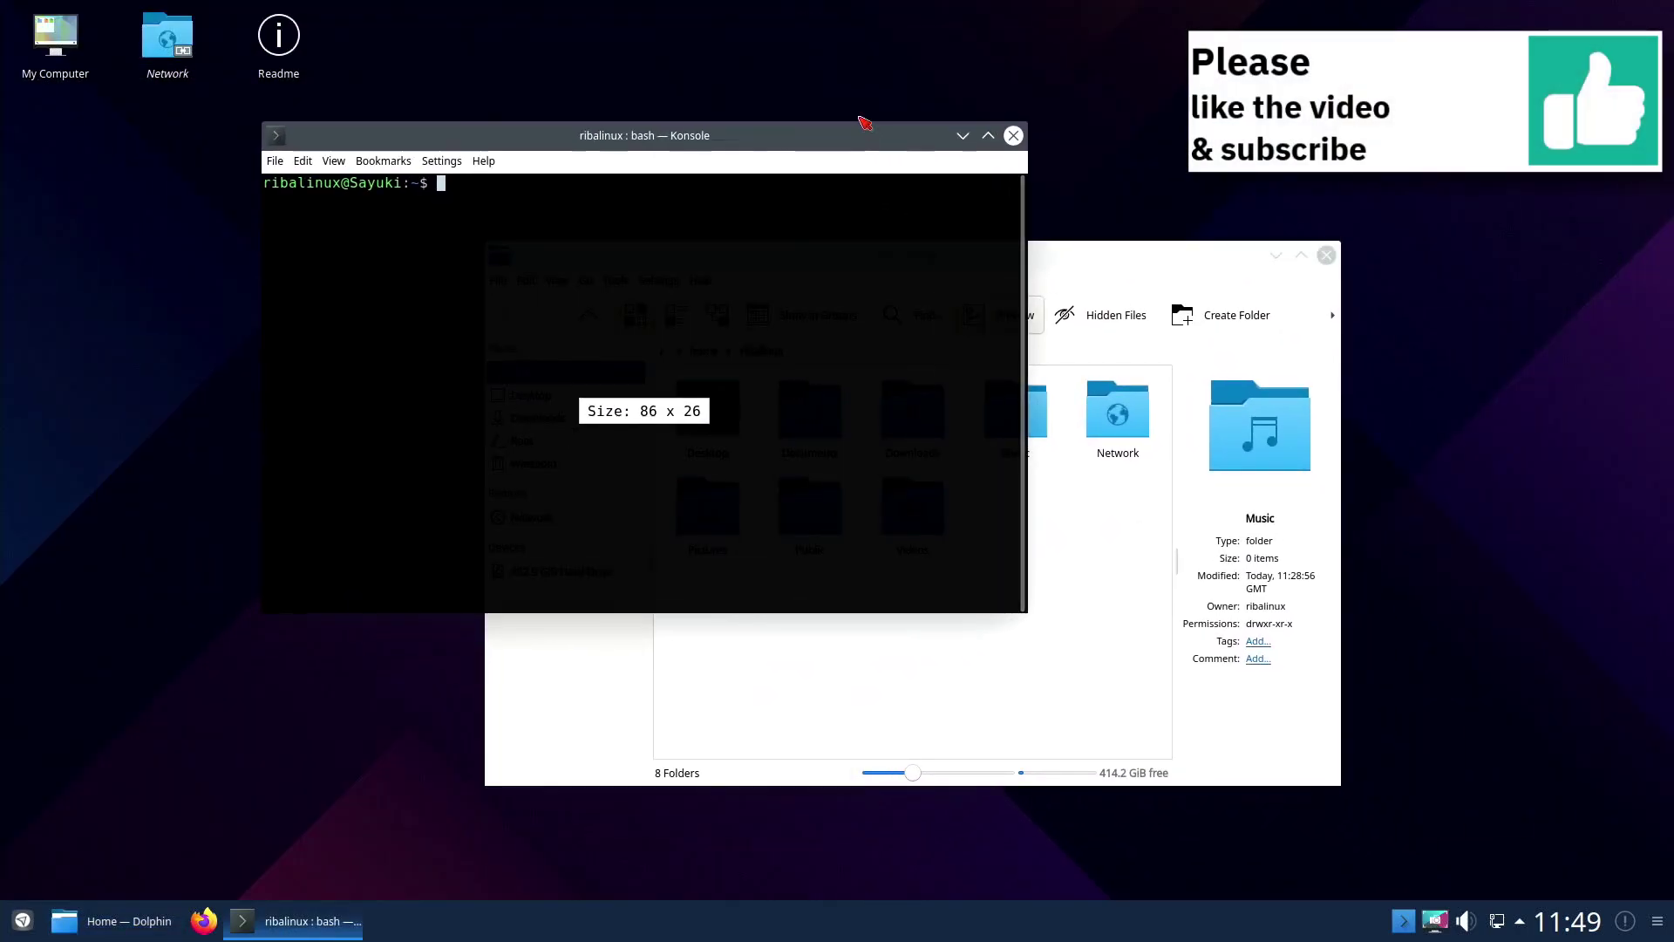
# Step: Close the Konsole window and move Dolphin closer to the middle of the desktop
pyautogui.click(1013, 135)
pyautogui.moveTo(1037, 261); pyautogui.dragTo(904, 162)
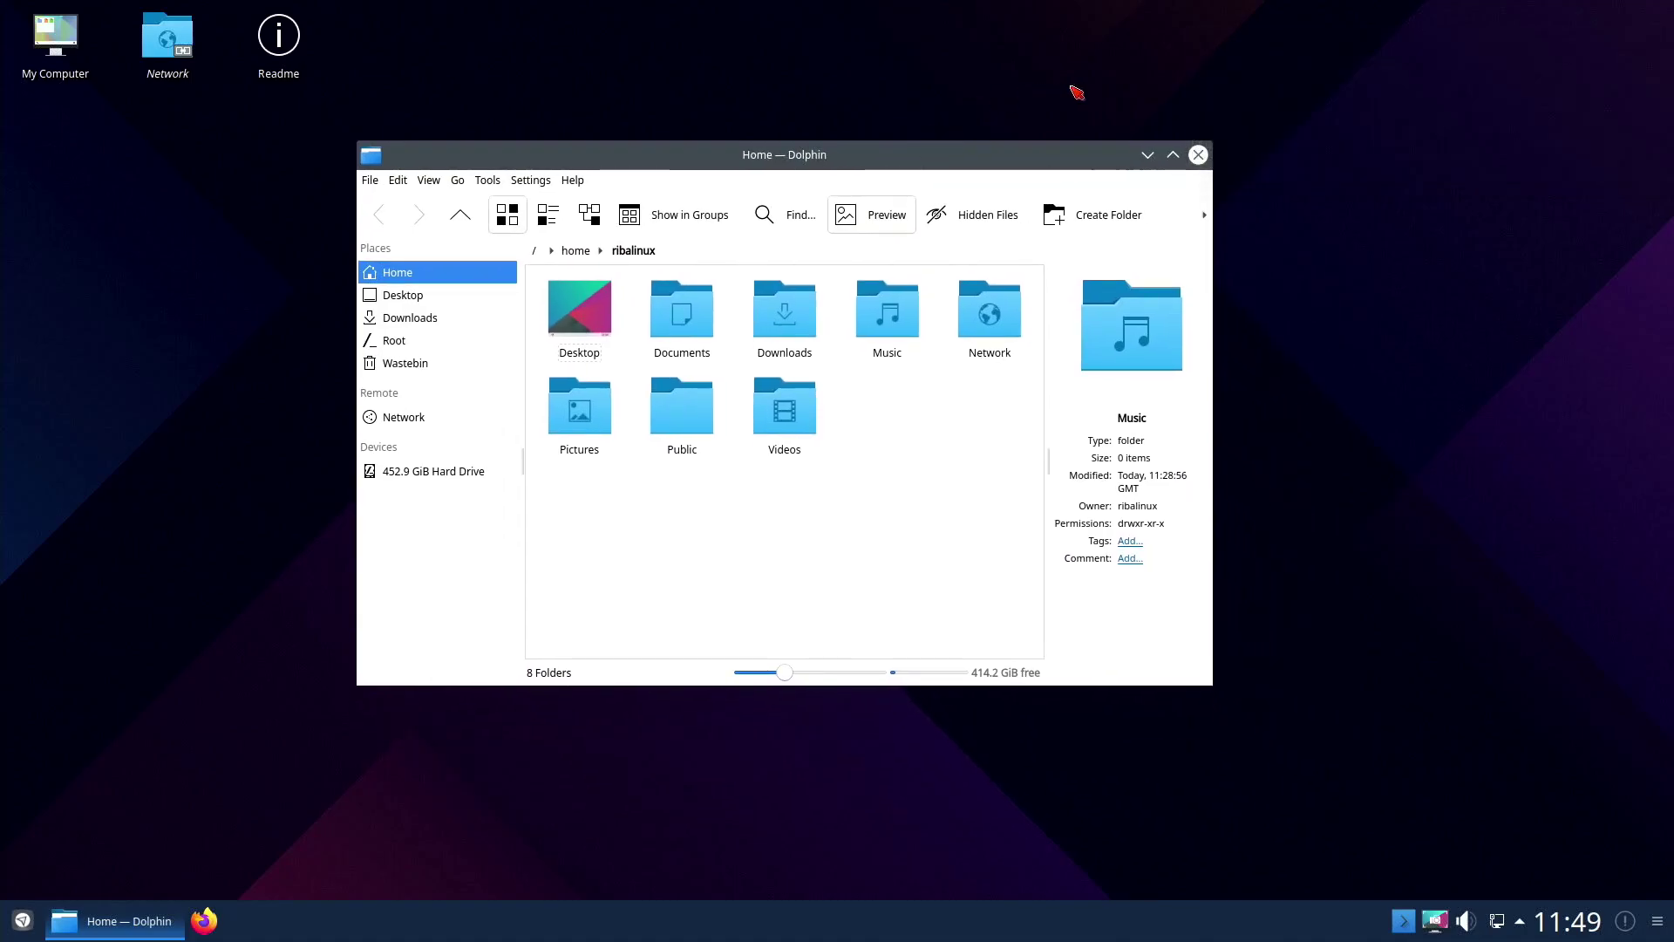
# Step: Maximise and restore the Dolphin window, and minimise it and bring it back
pyautogui.click(1173, 155)
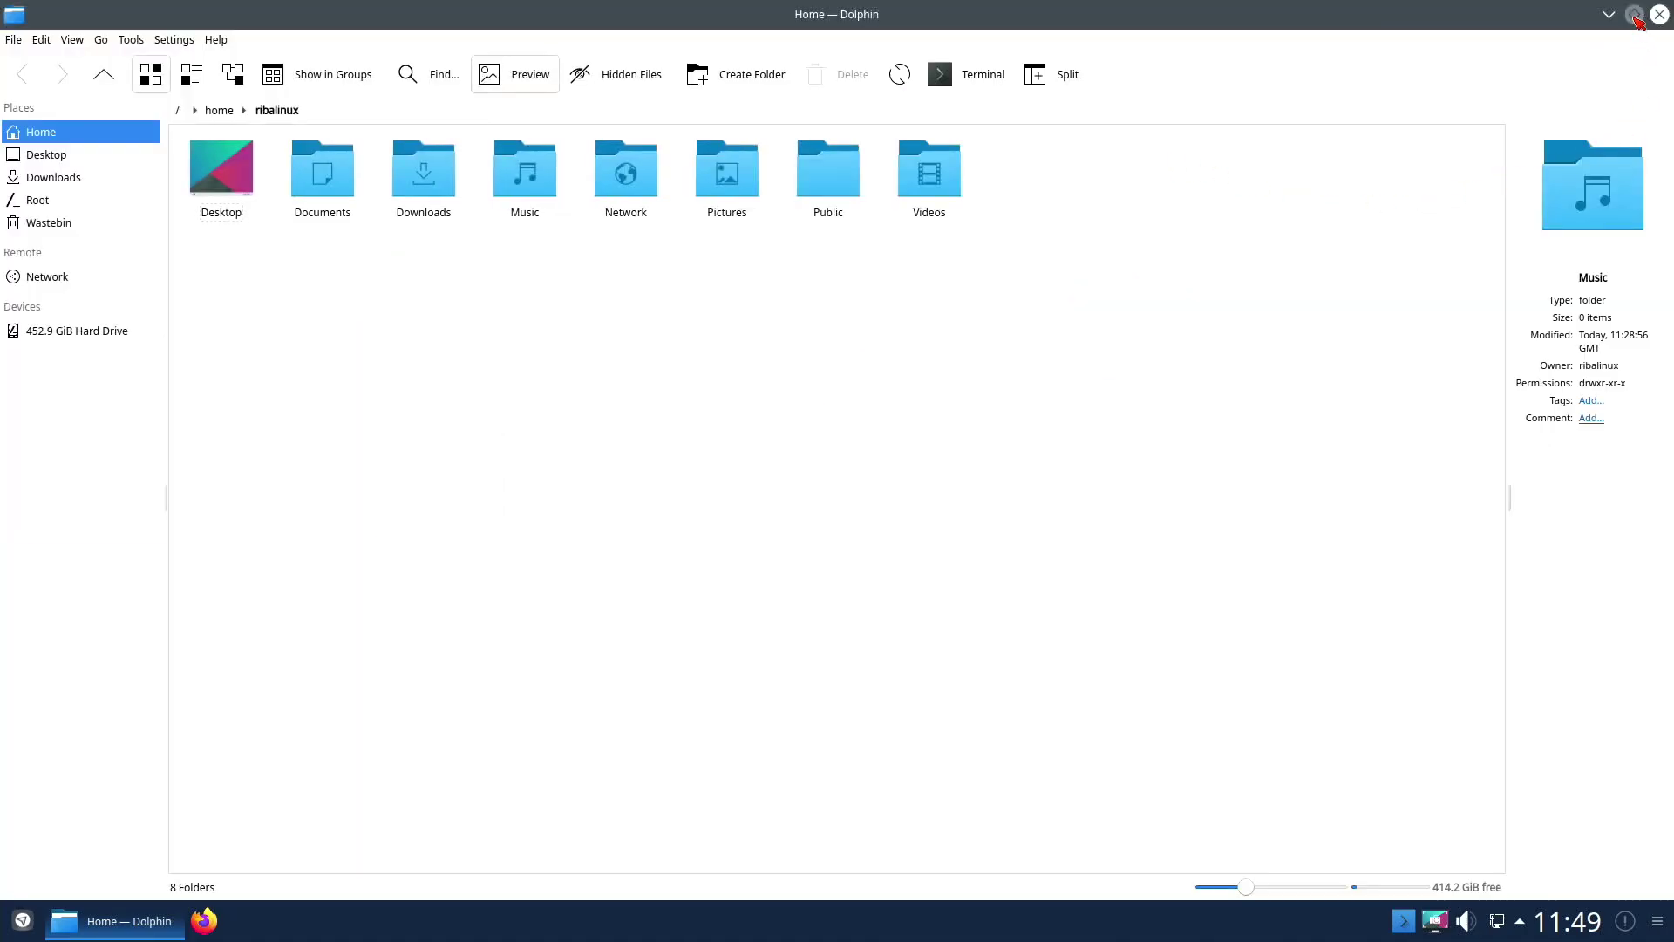
pyautogui.click(1635, 14)
pyautogui.click(1150, 157)
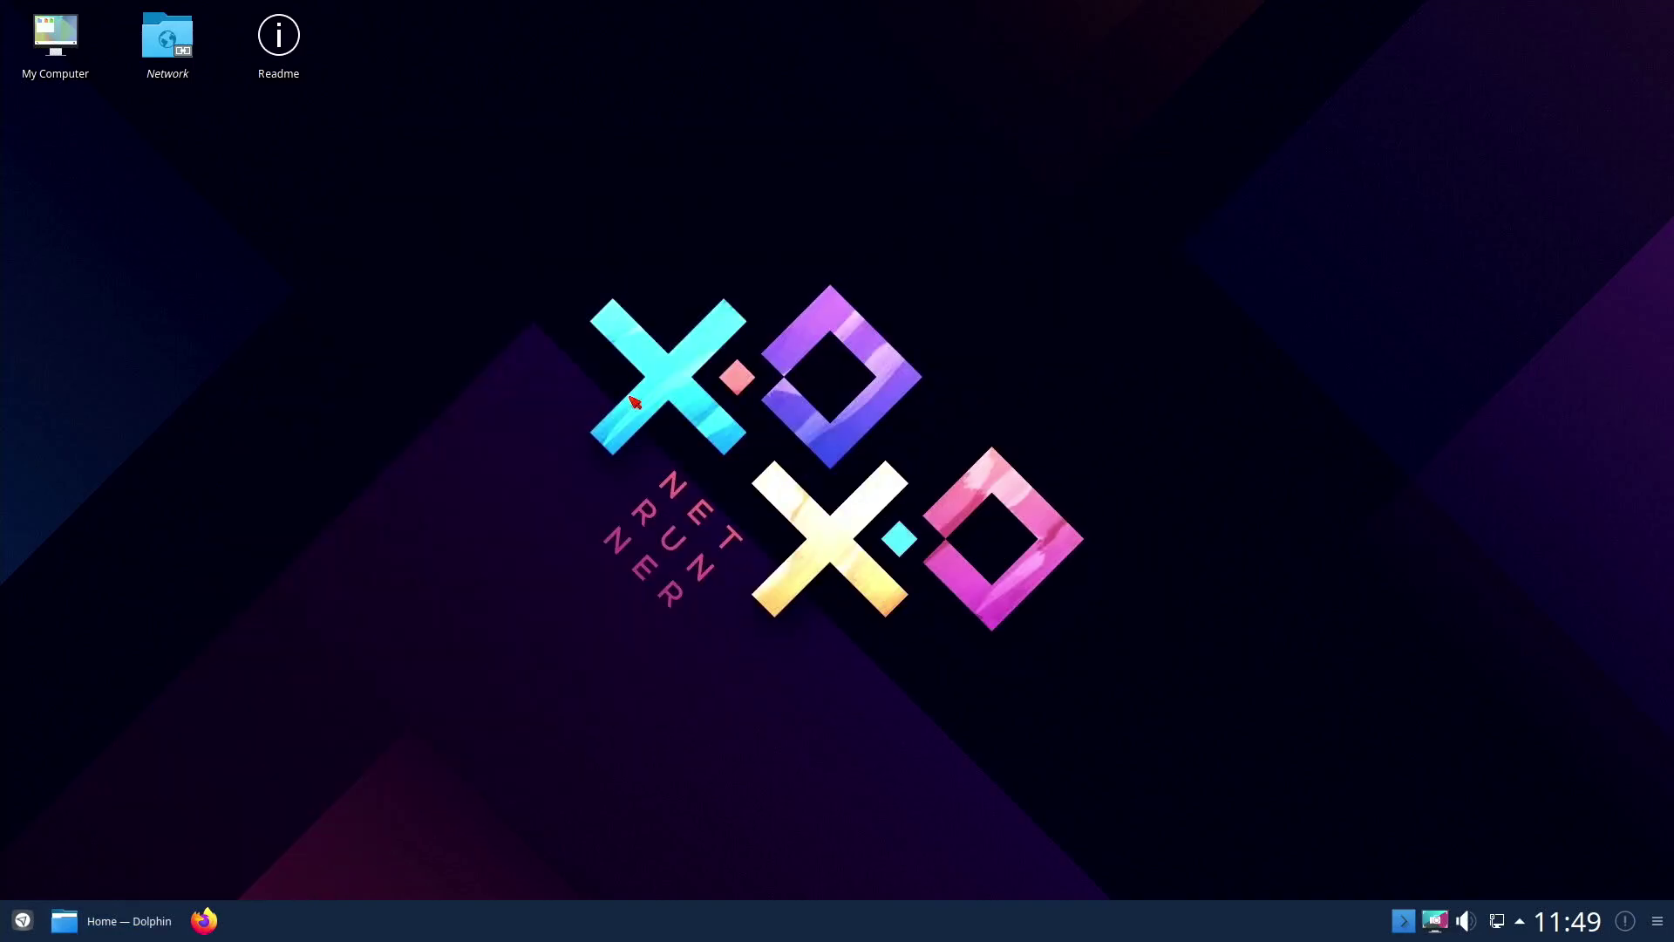
pyautogui.click(52, 929)
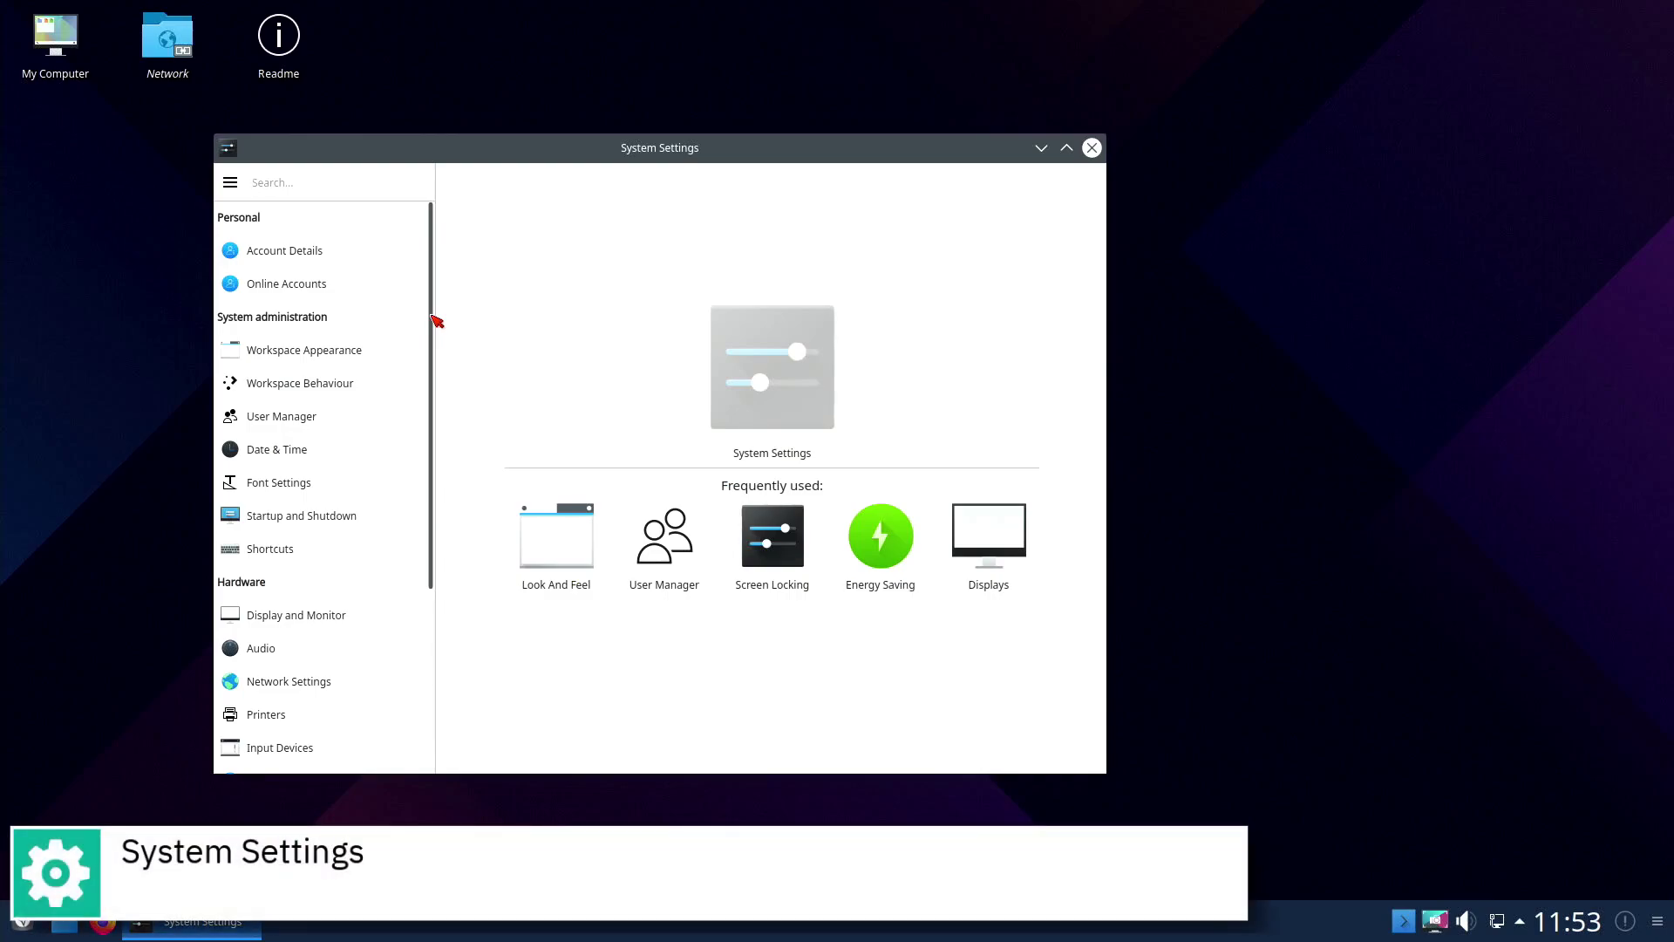
# Step: Look through the list of System Settings categories
pyautogui.scroll(-5, 433, 317)
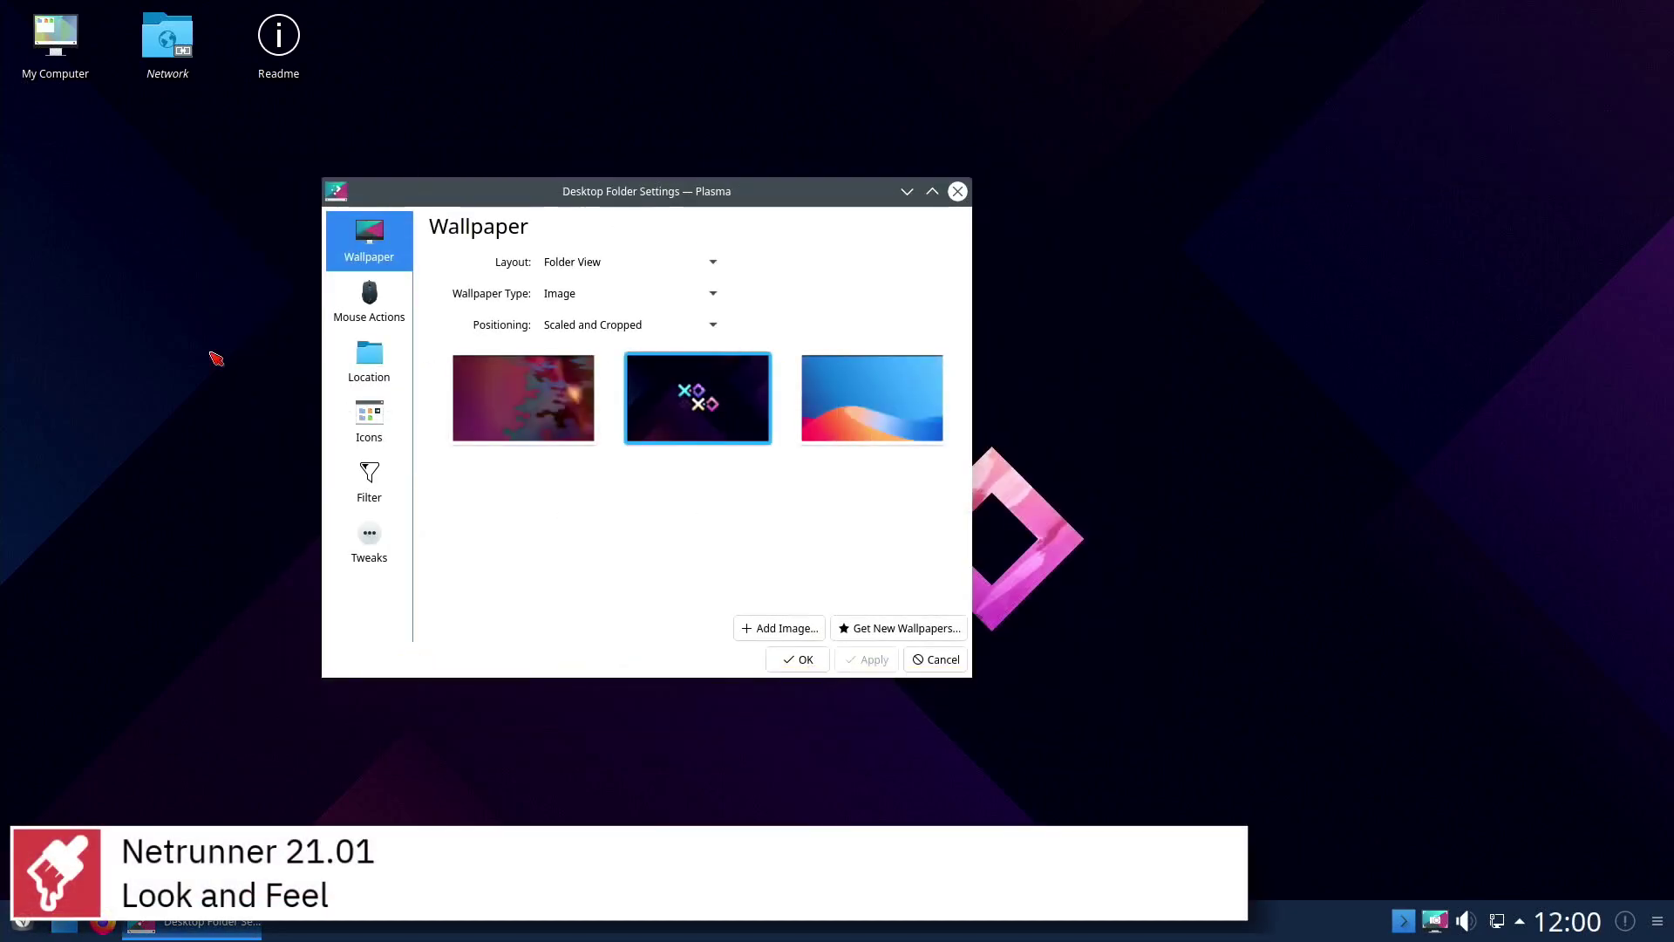
# Step: Browse the Desktop Folder Settings pages from Wallpaper through Mouse Actions and Icons
pyautogui.press('Down')
pyautogui.press('Down')
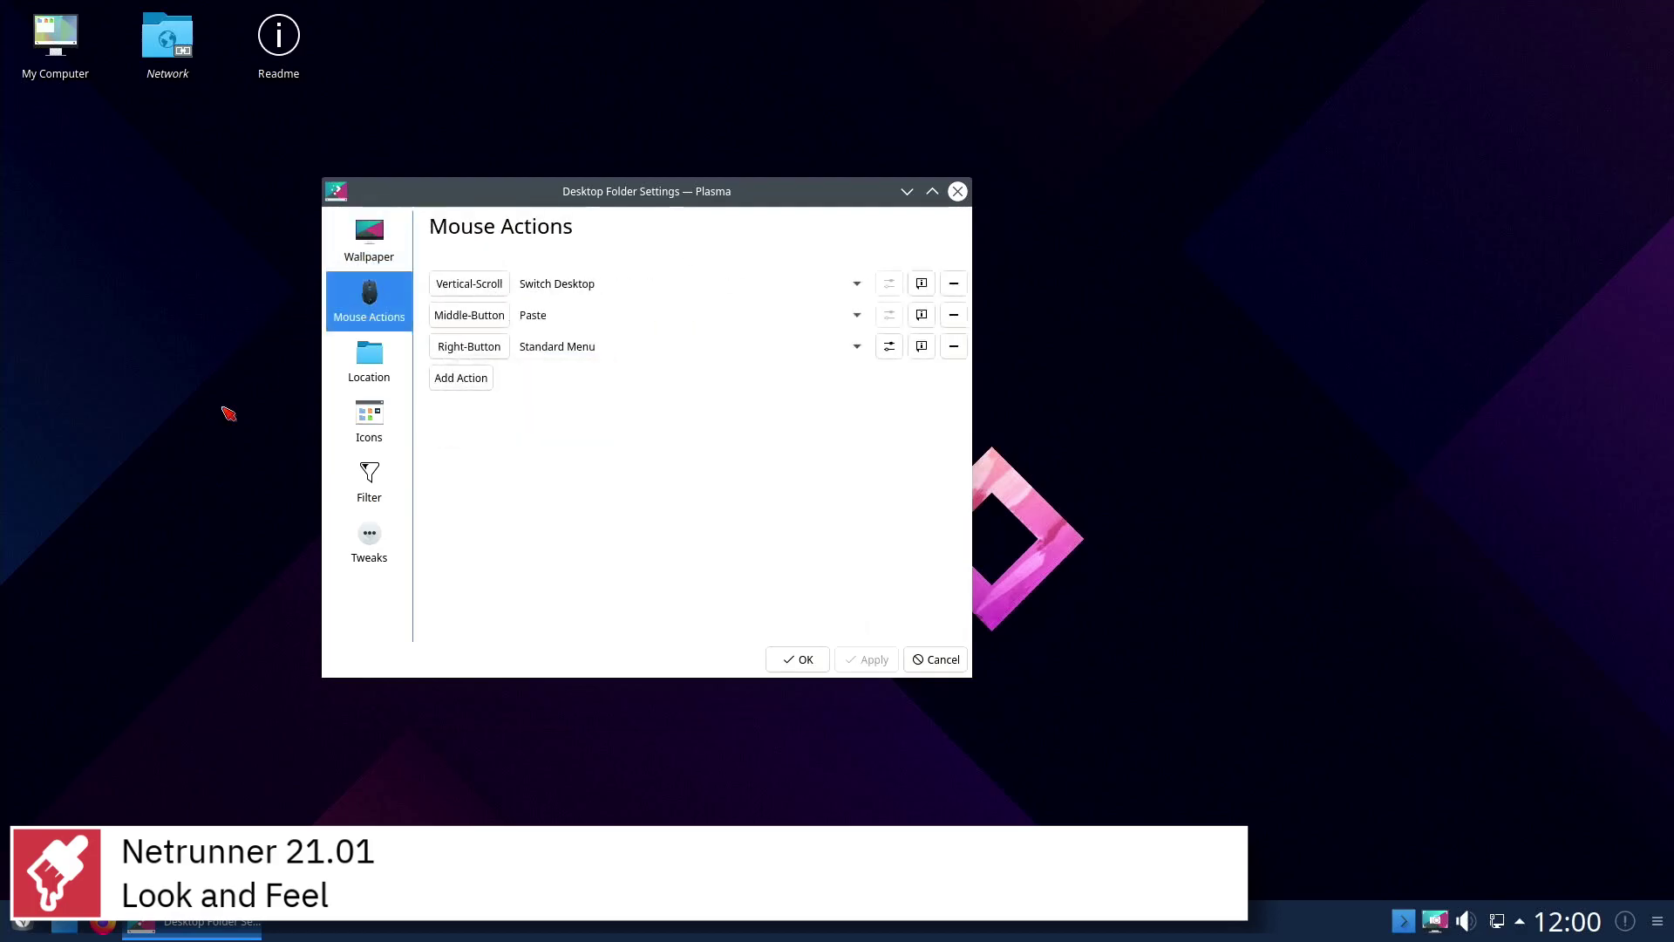
pyautogui.press('Down')
pyautogui.press('Down')
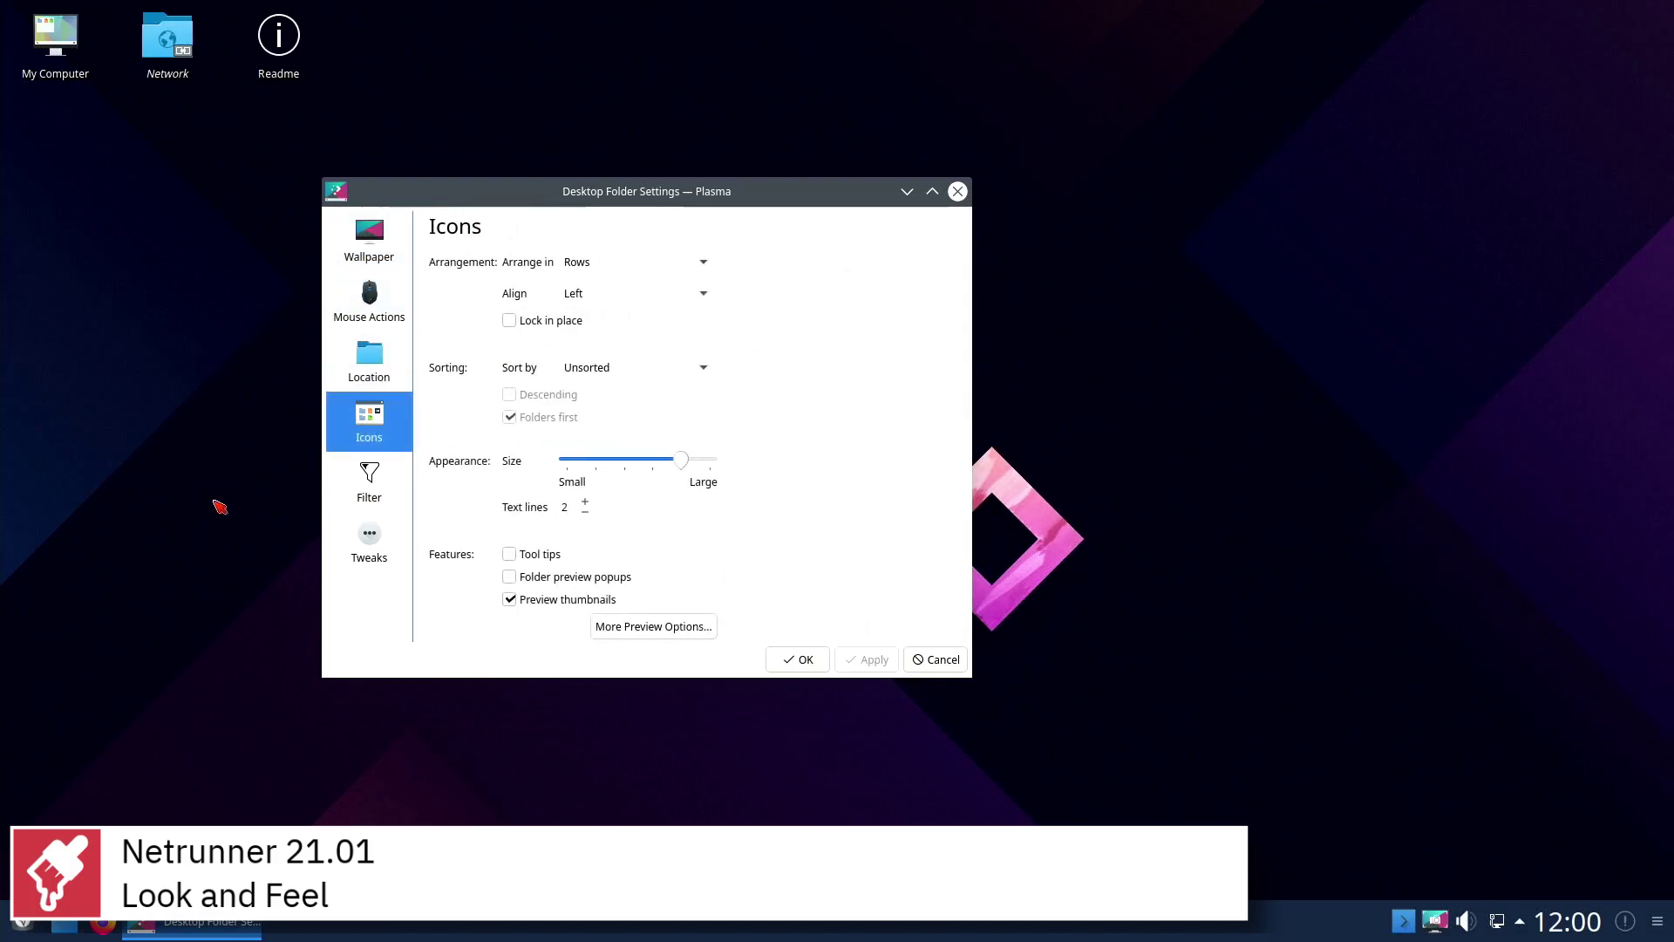
pyautogui.press('Down')
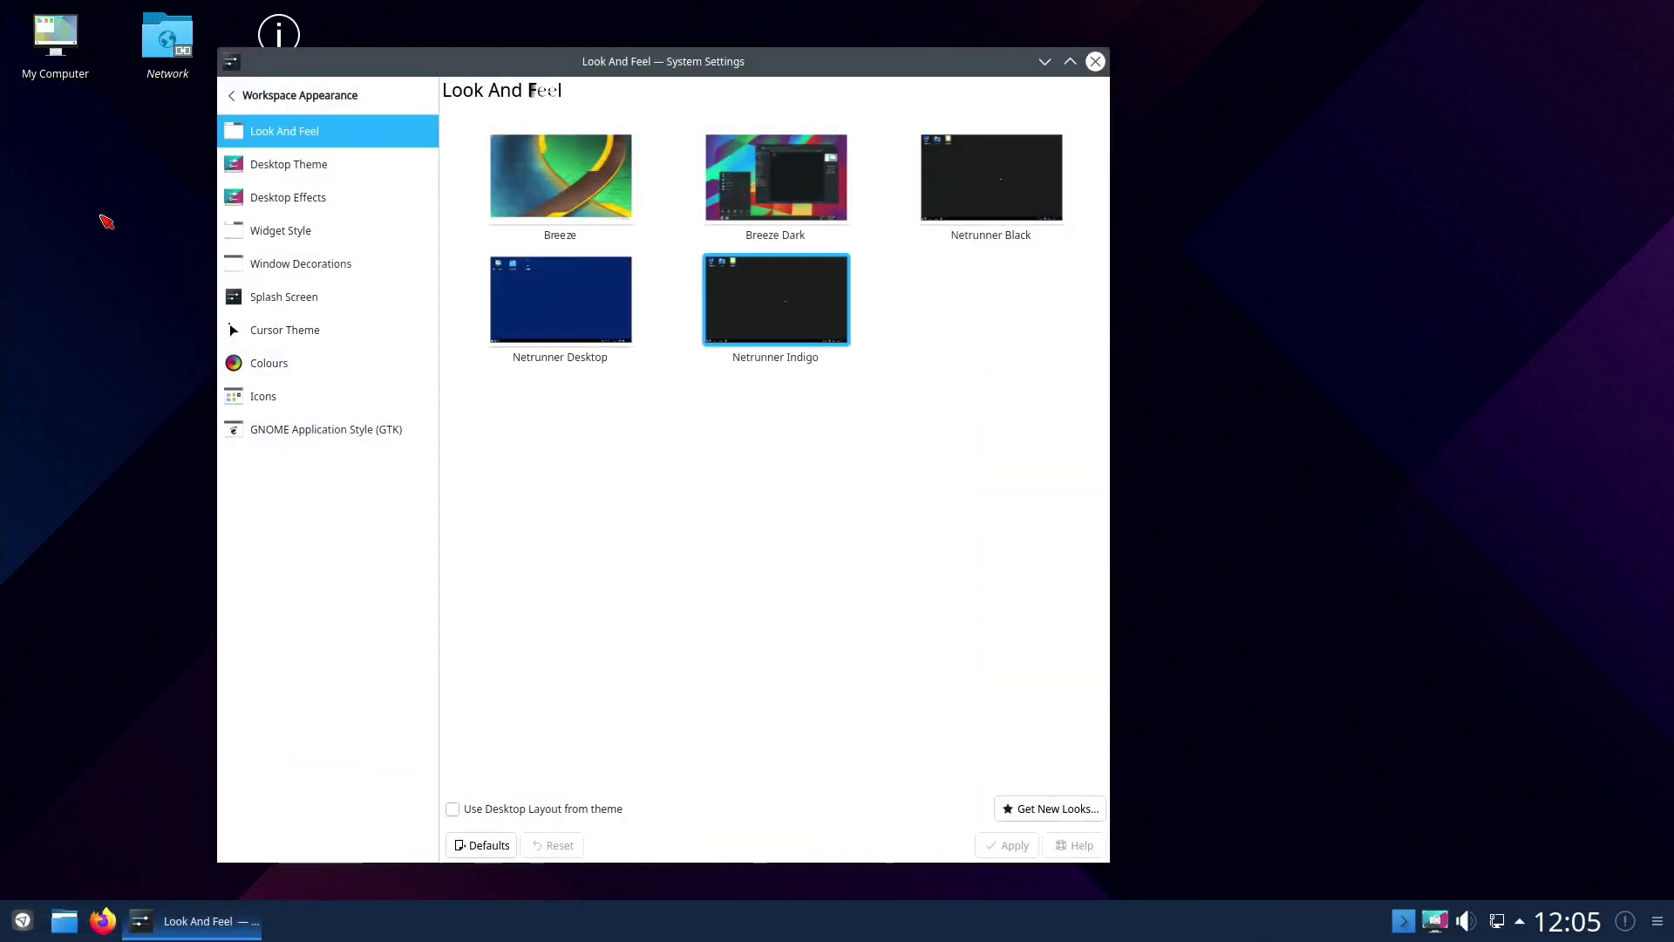
# Step: Browse the Workspace Appearance pages from Desktop Theme through Window Decorations to Splash Screen, discarding the pending Window Decorations changes
pyautogui.press('Down')
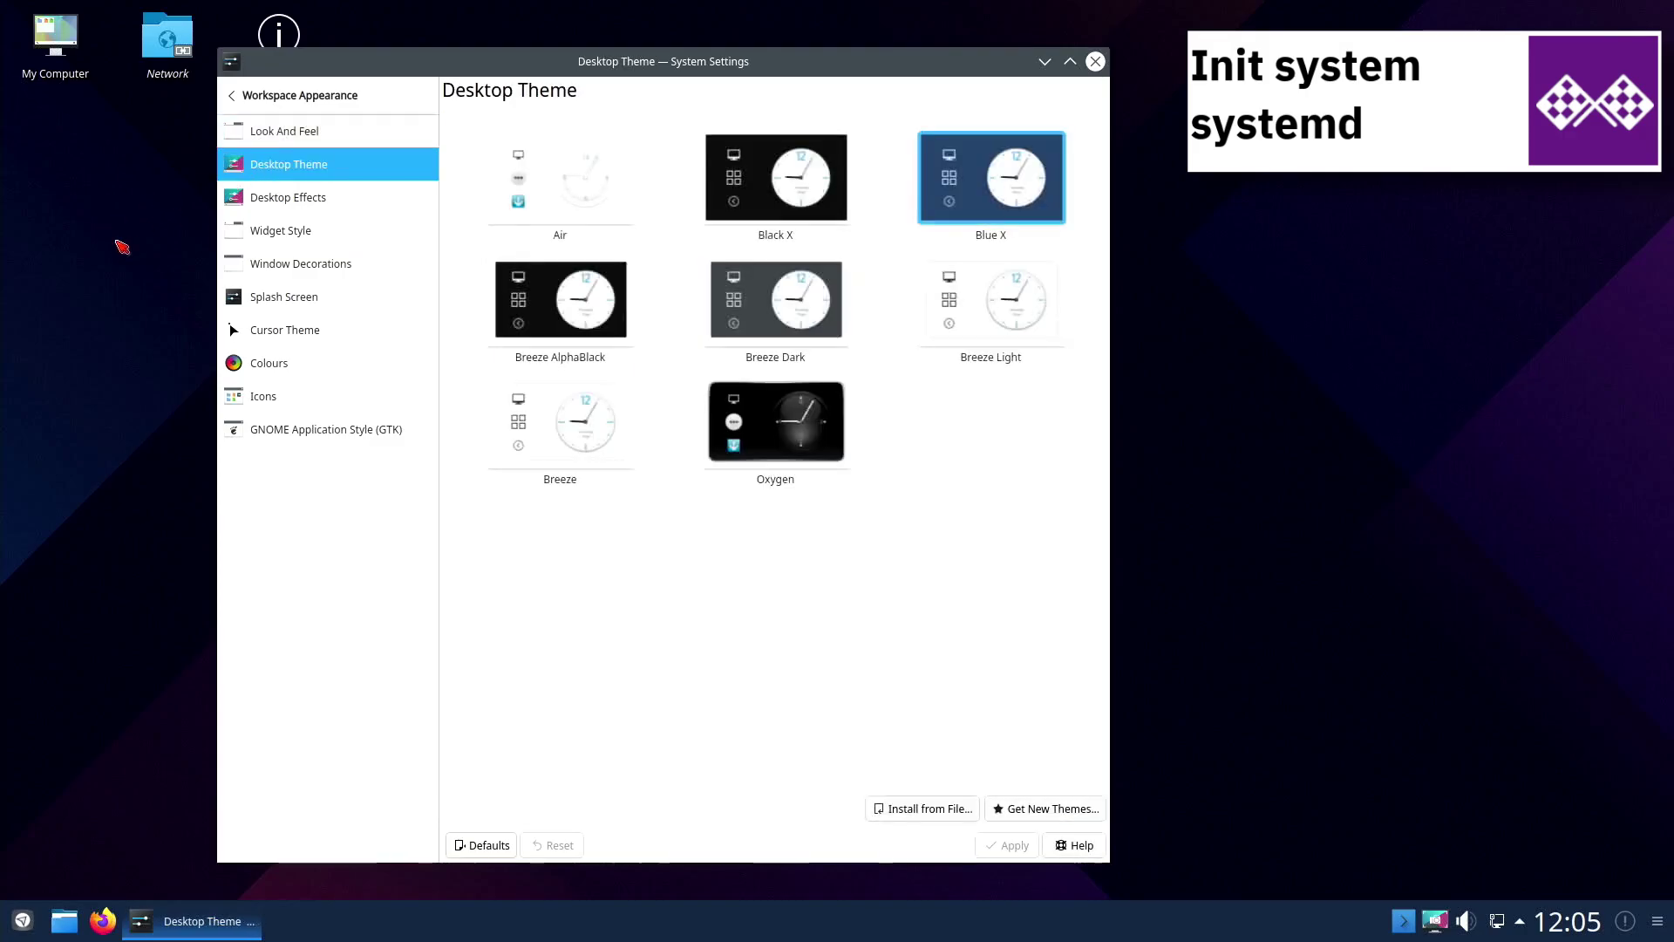
pyautogui.press('Down')
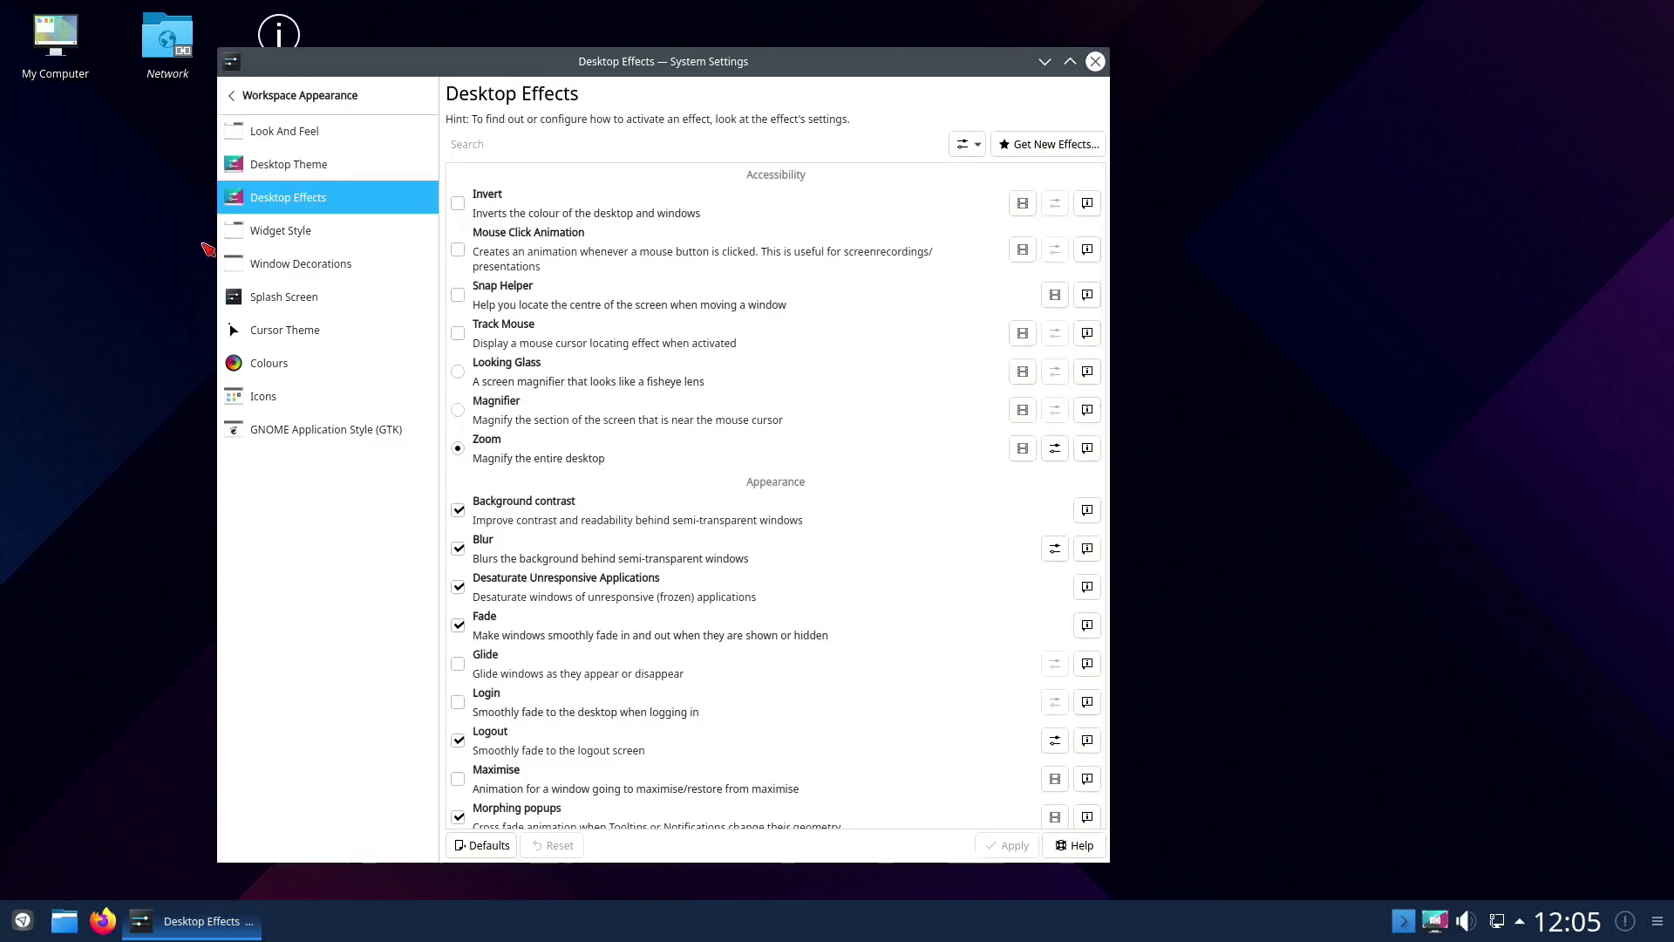
pyautogui.press('Down')
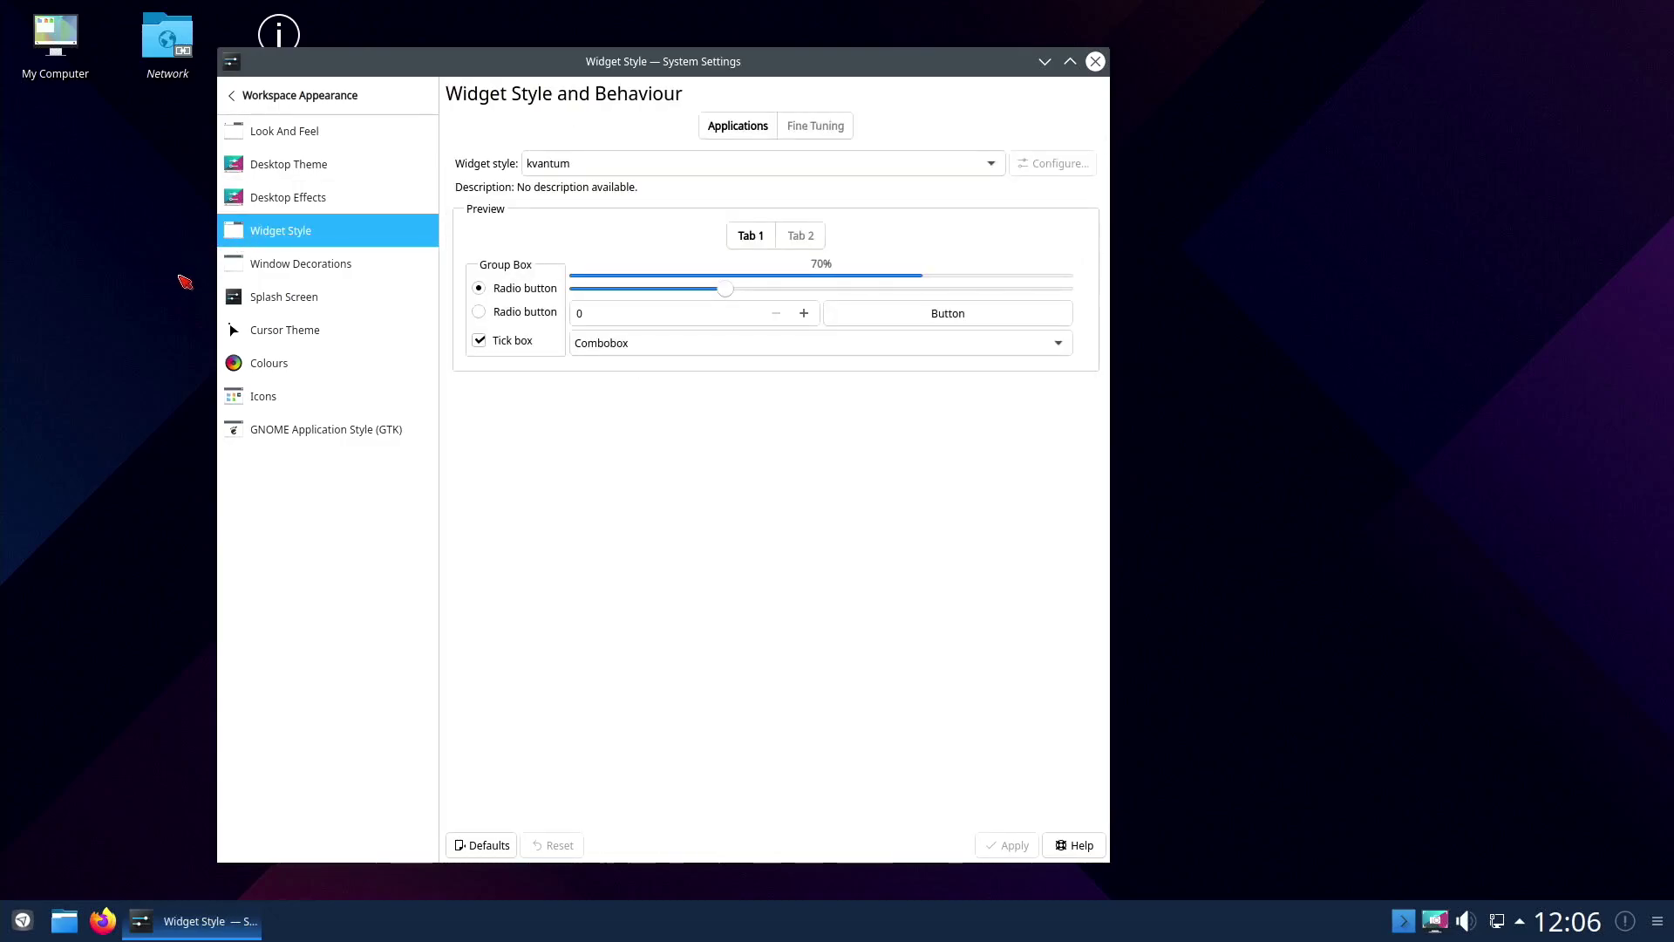
pyautogui.press('Down')
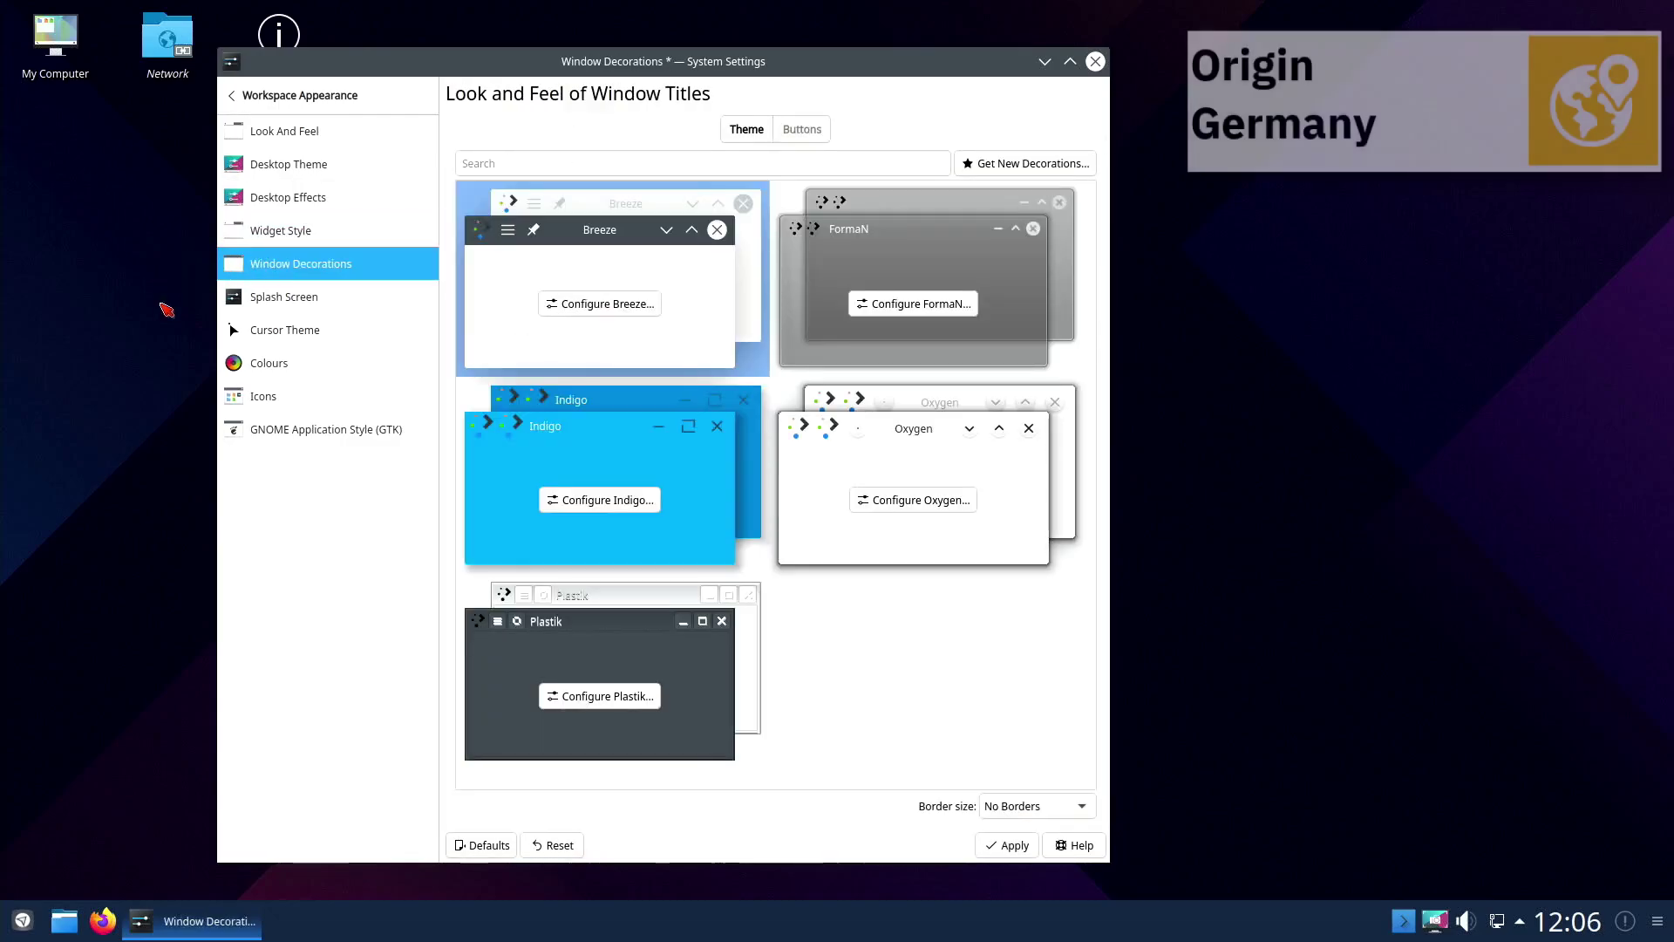
pyautogui.click(222, 307)
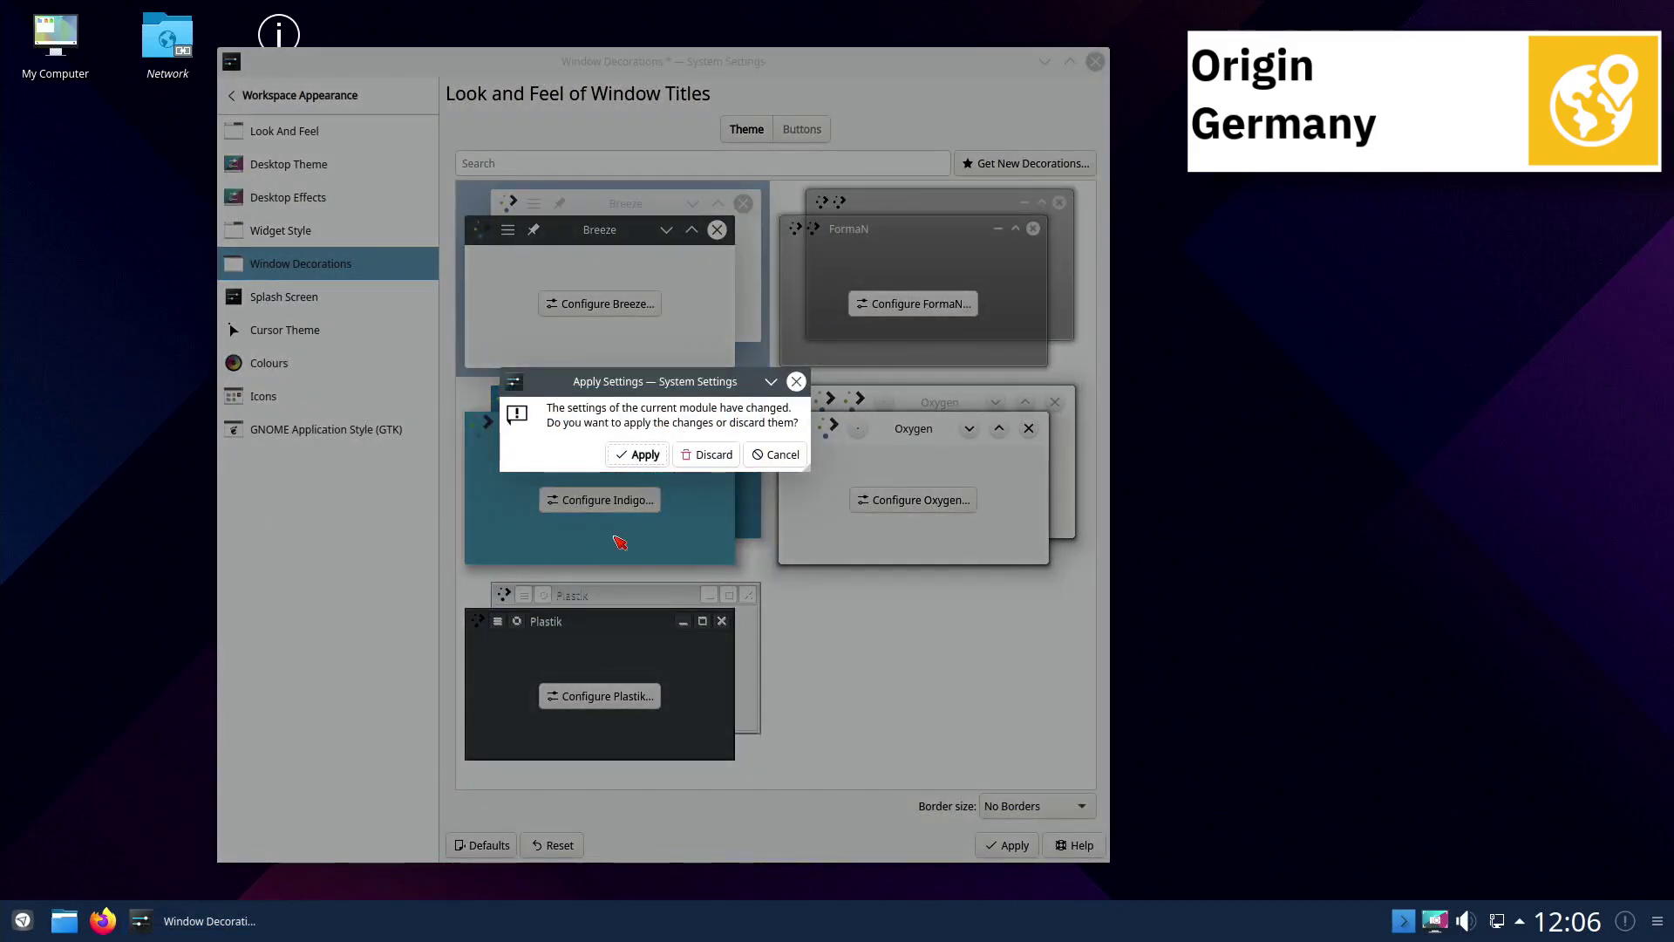
pyautogui.click(702, 456)
# Step: Browse the Cursor Theme, Colours, Icons and GNOME Application Style (GTK) pages
pyautogui.press('Down')
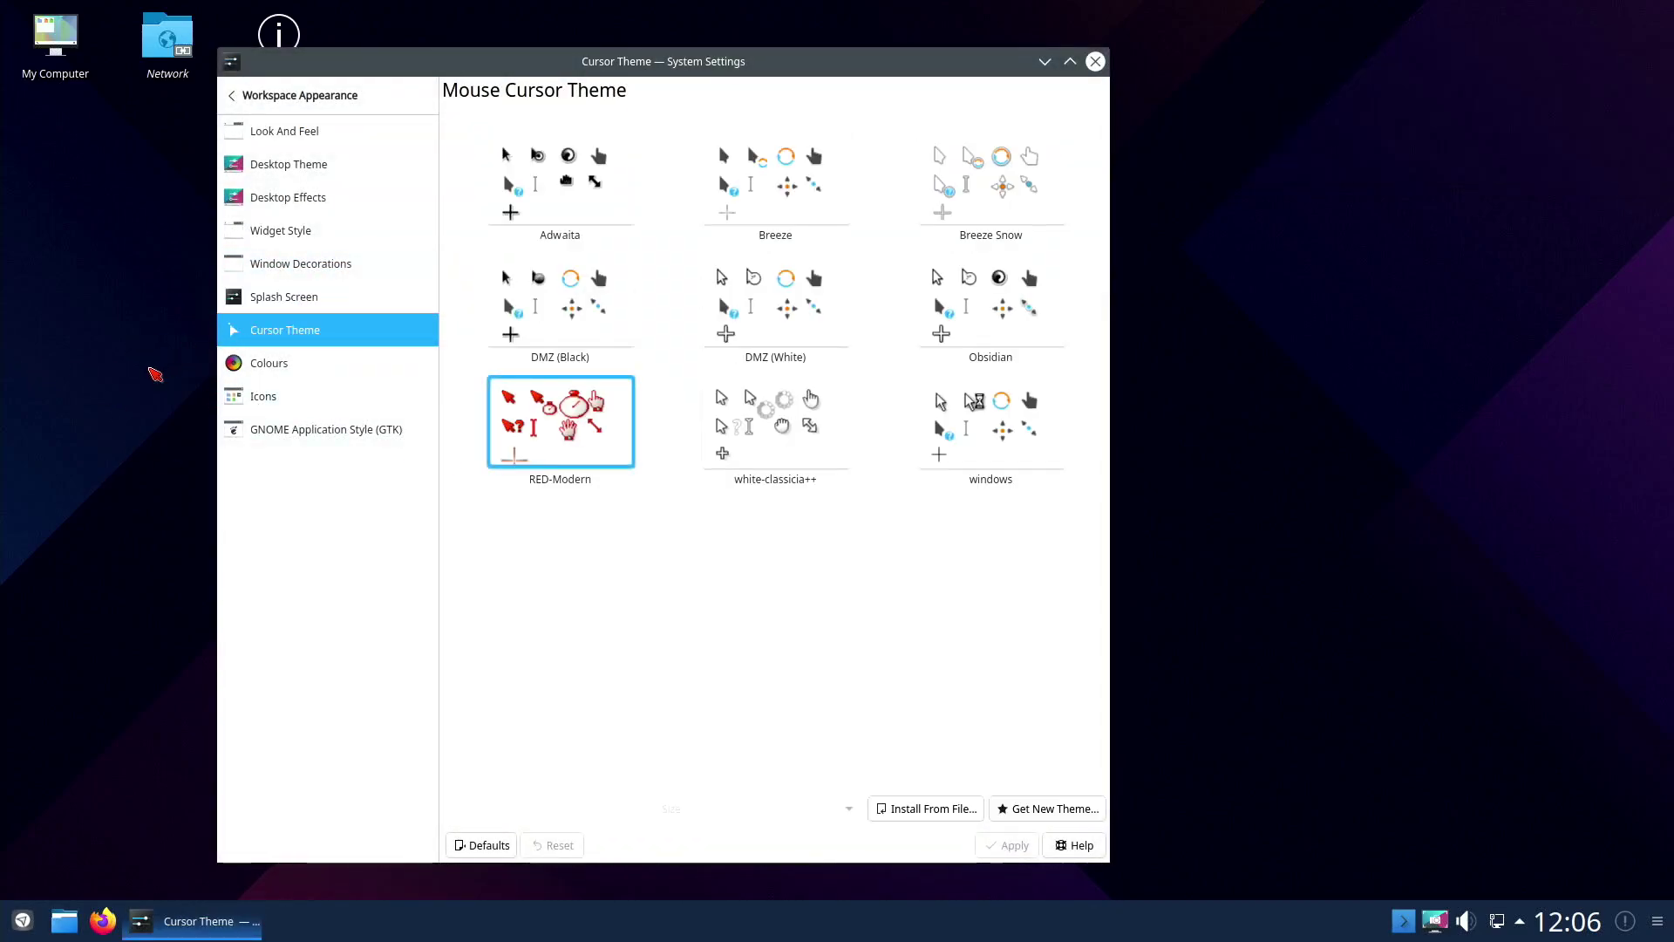
pyautogui.press('Down')
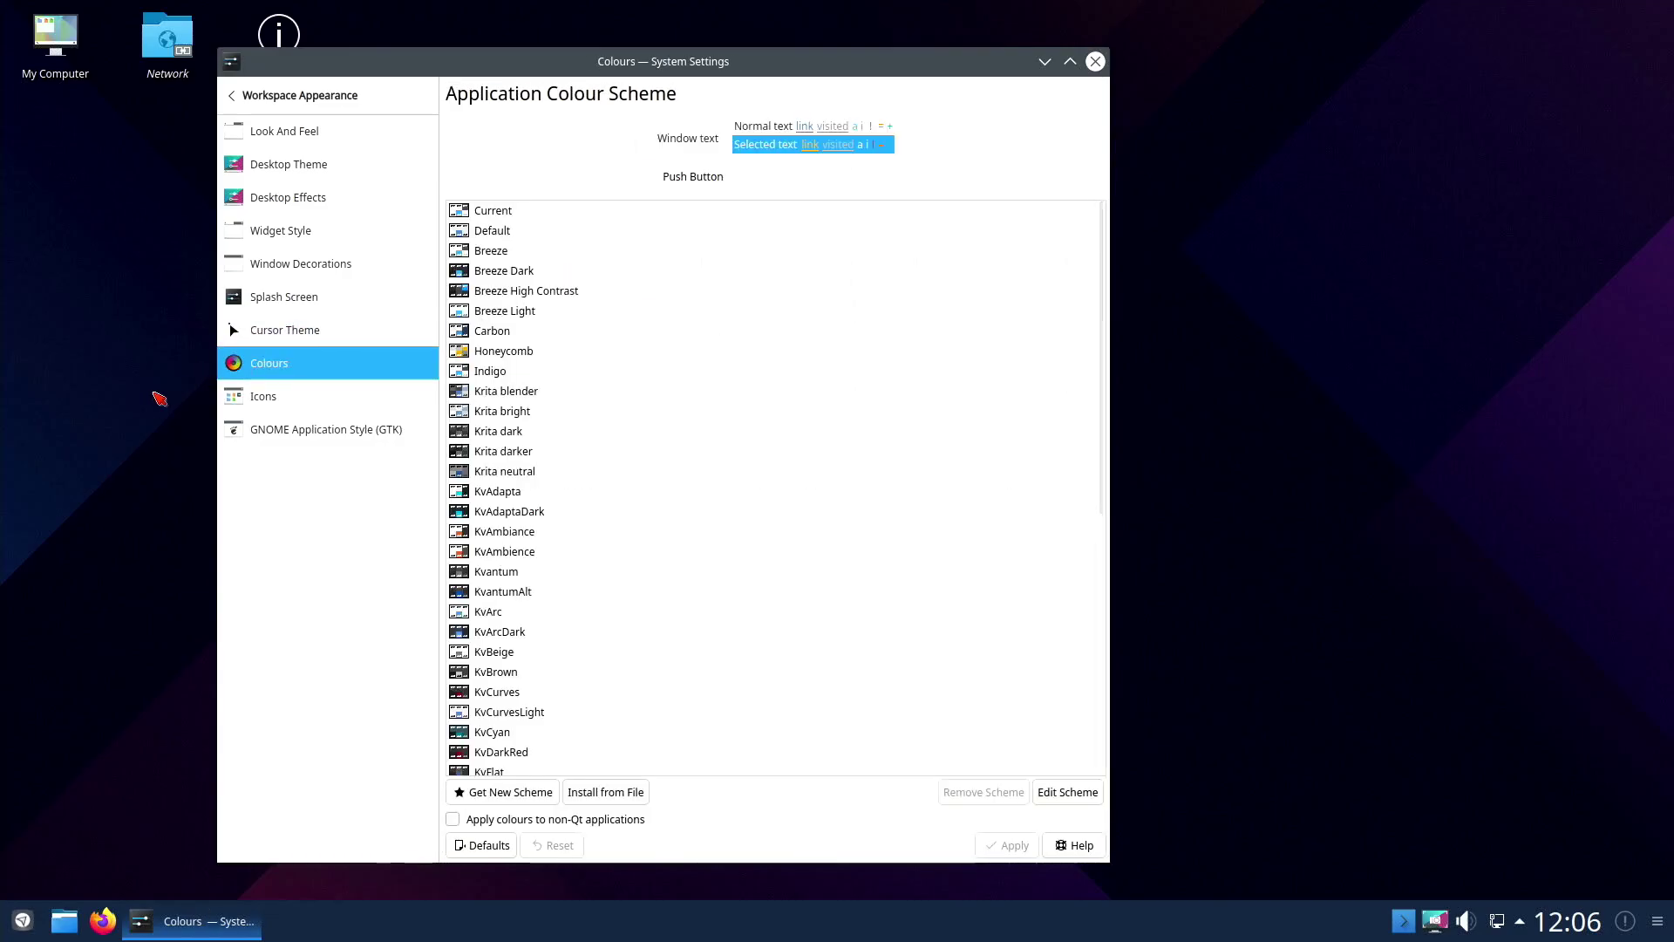
pyautogui.press('Down')
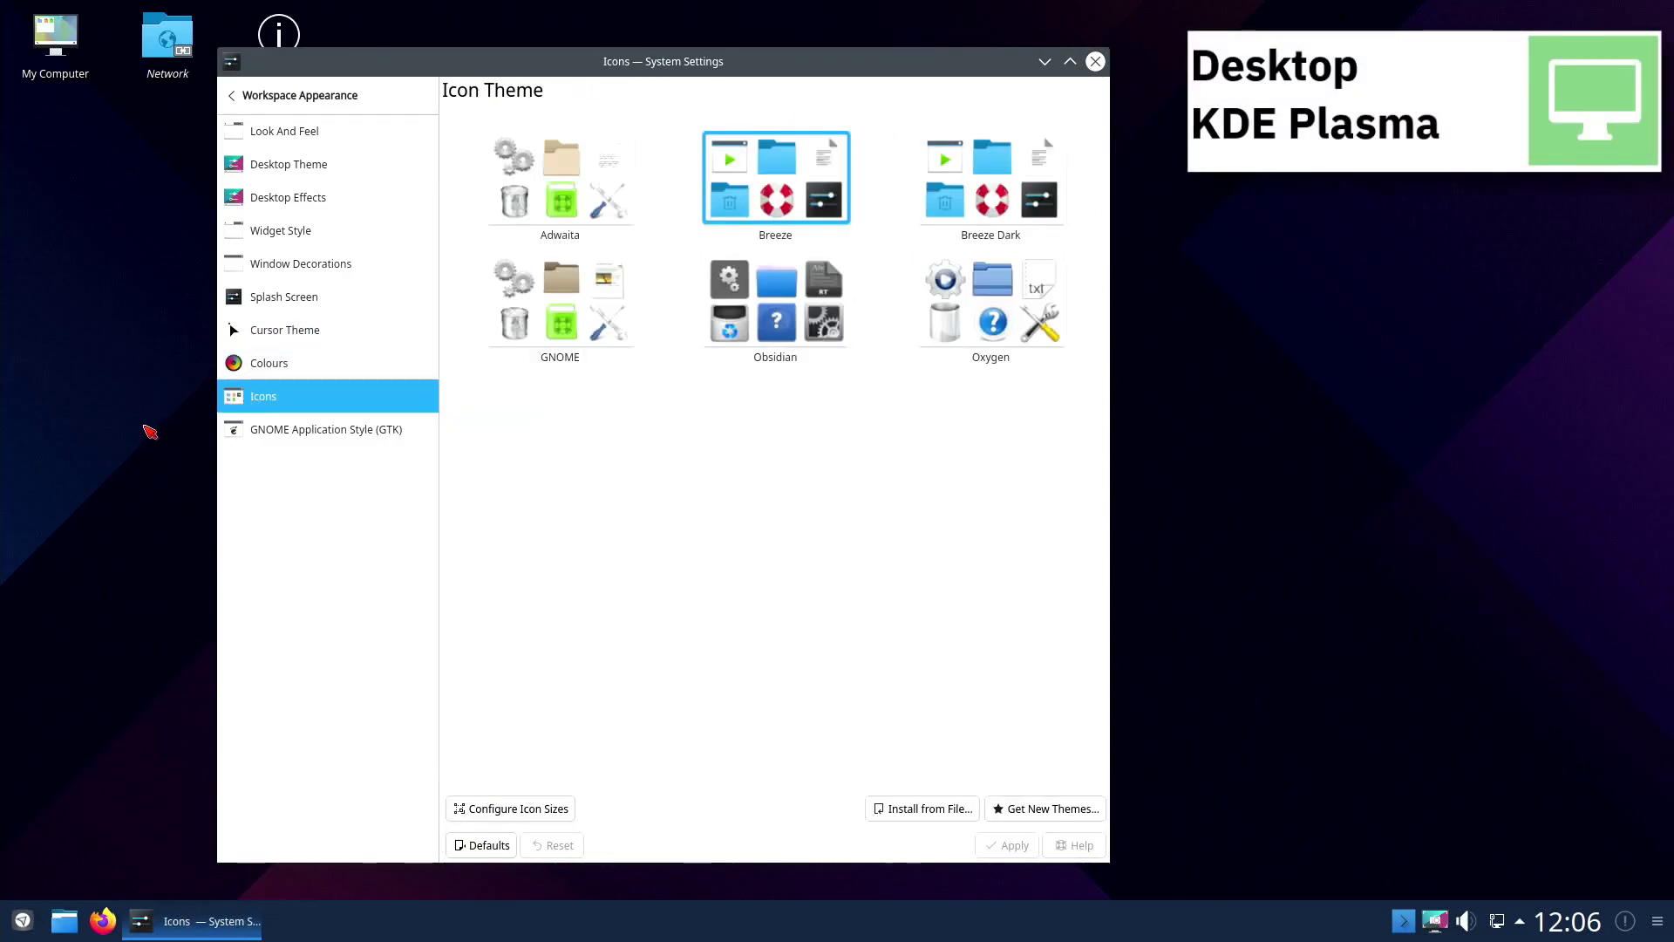
pyautogui.press('Down')
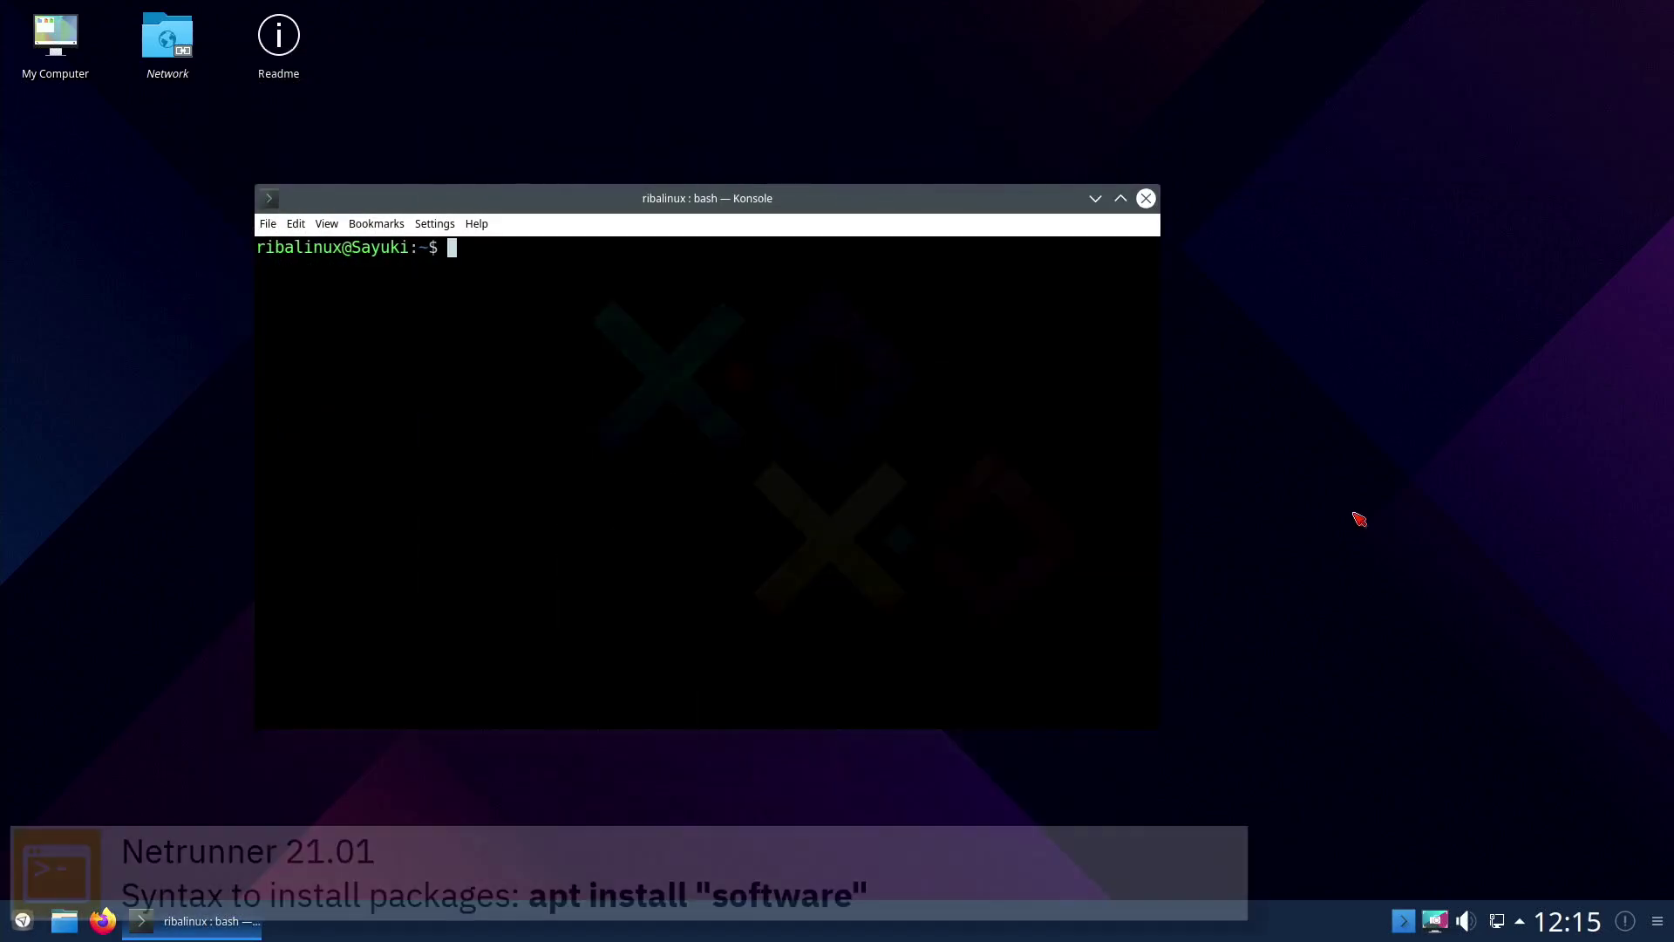
# Step: In Konsole, install the mc package with "sudo apt install mc" and agree to the installation
pyautogui.write('sudo ')
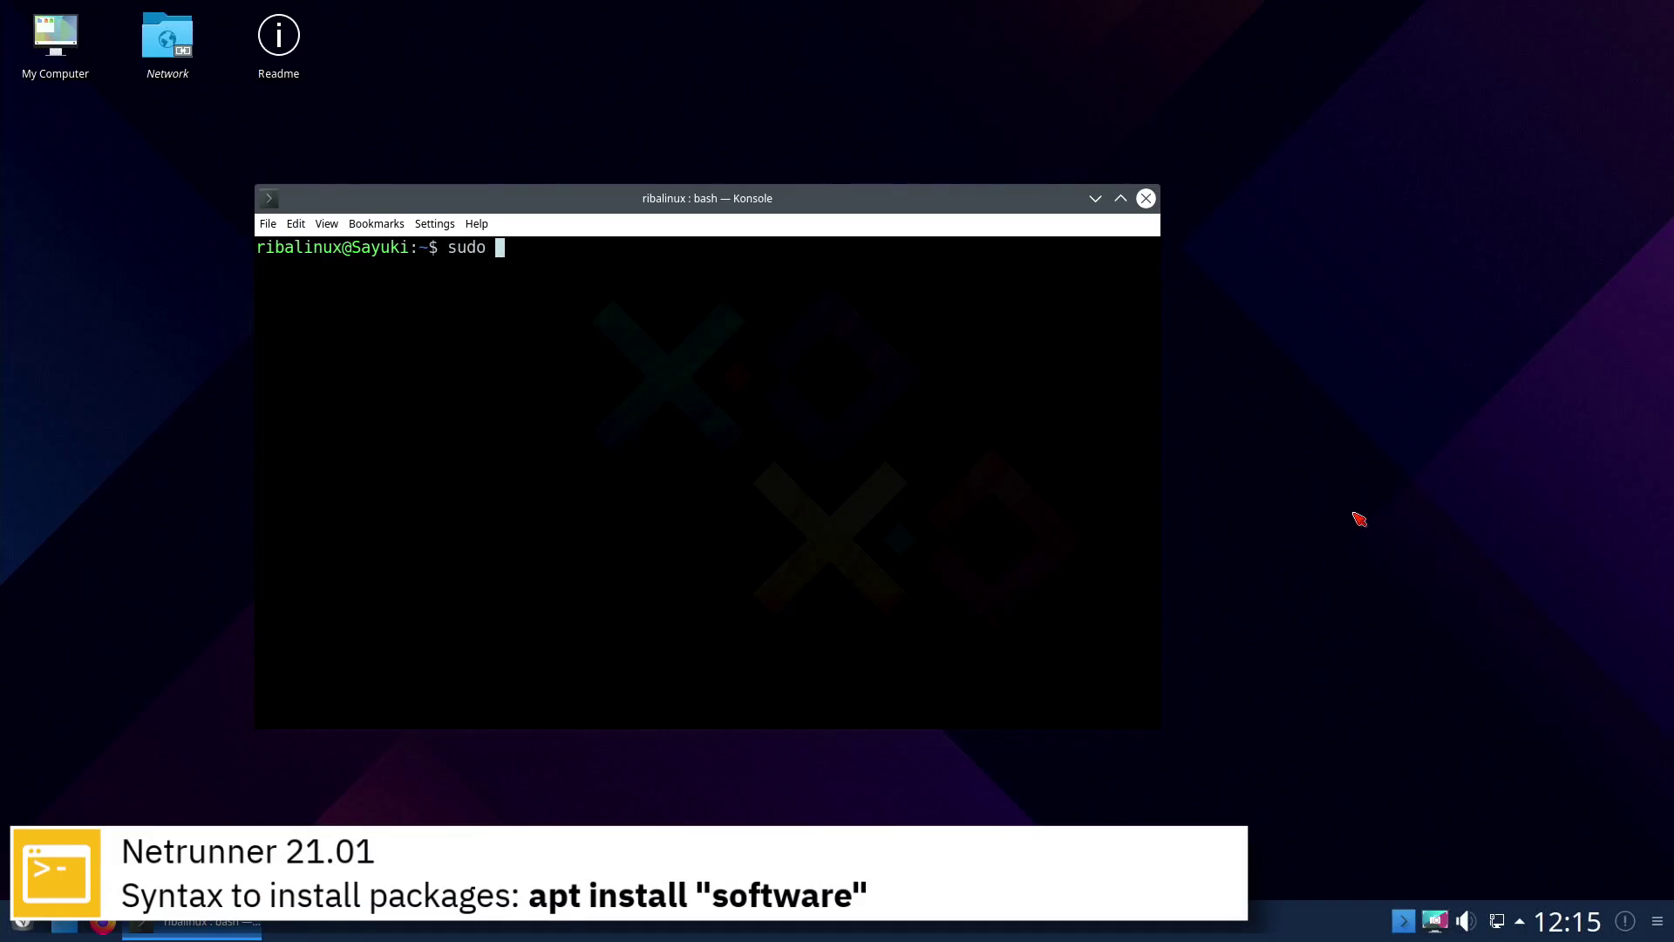
pyautogui.write('apt install mc')
pyautogui.press('Return')
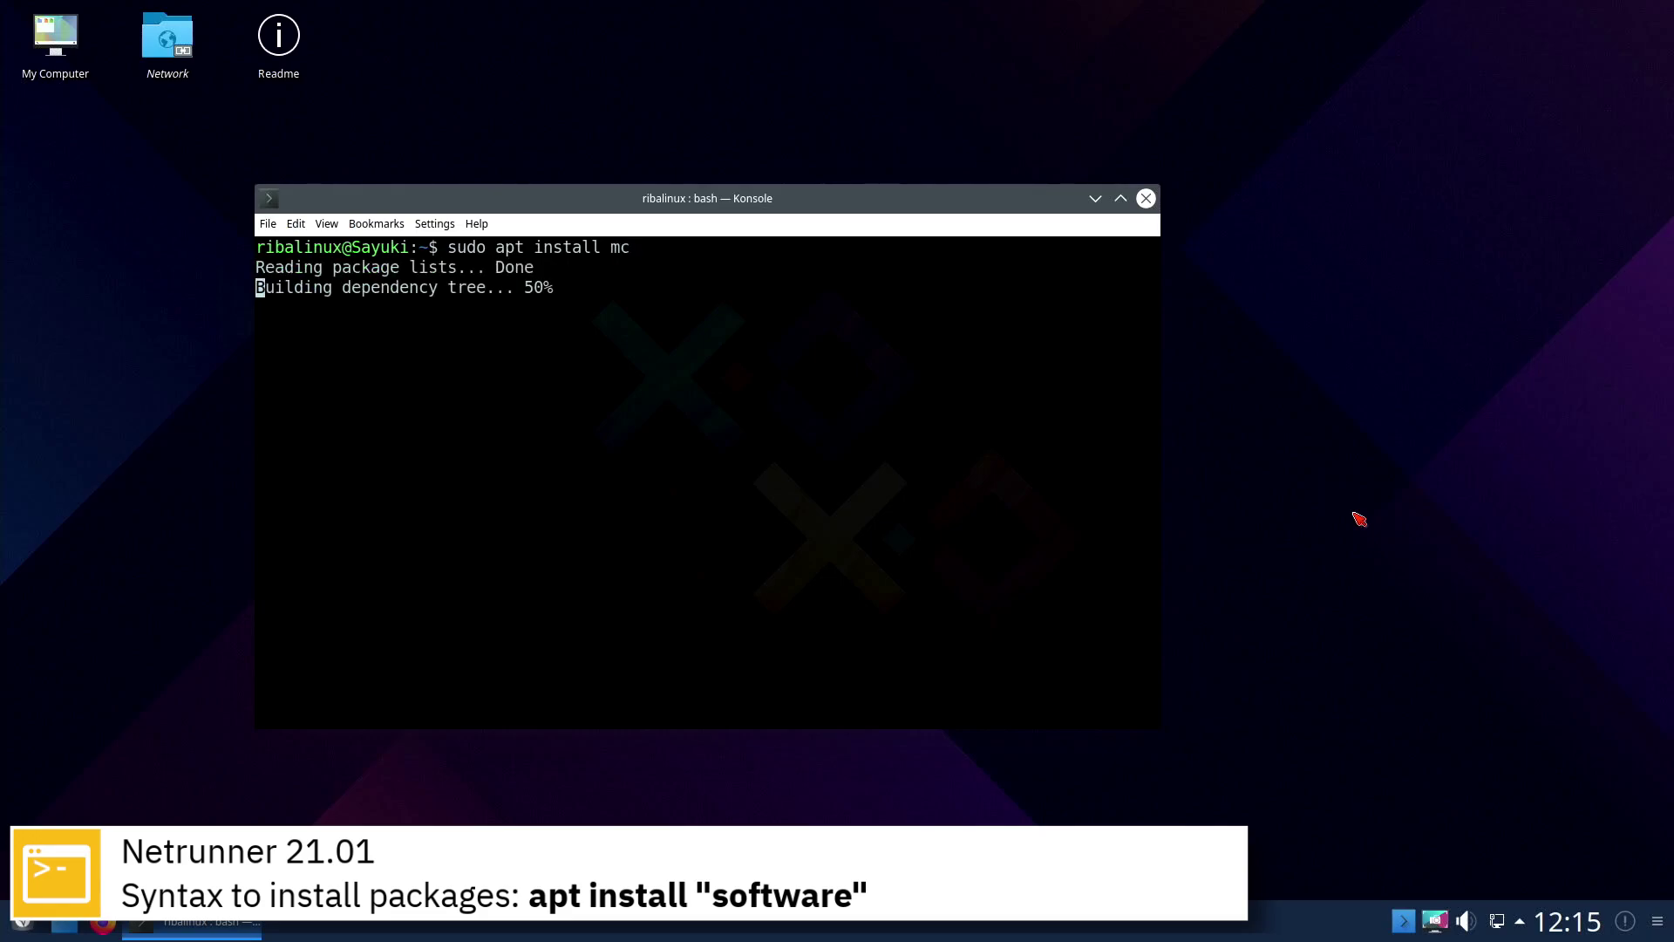
pyautogui.write('y')
pyautogui.press('Return')
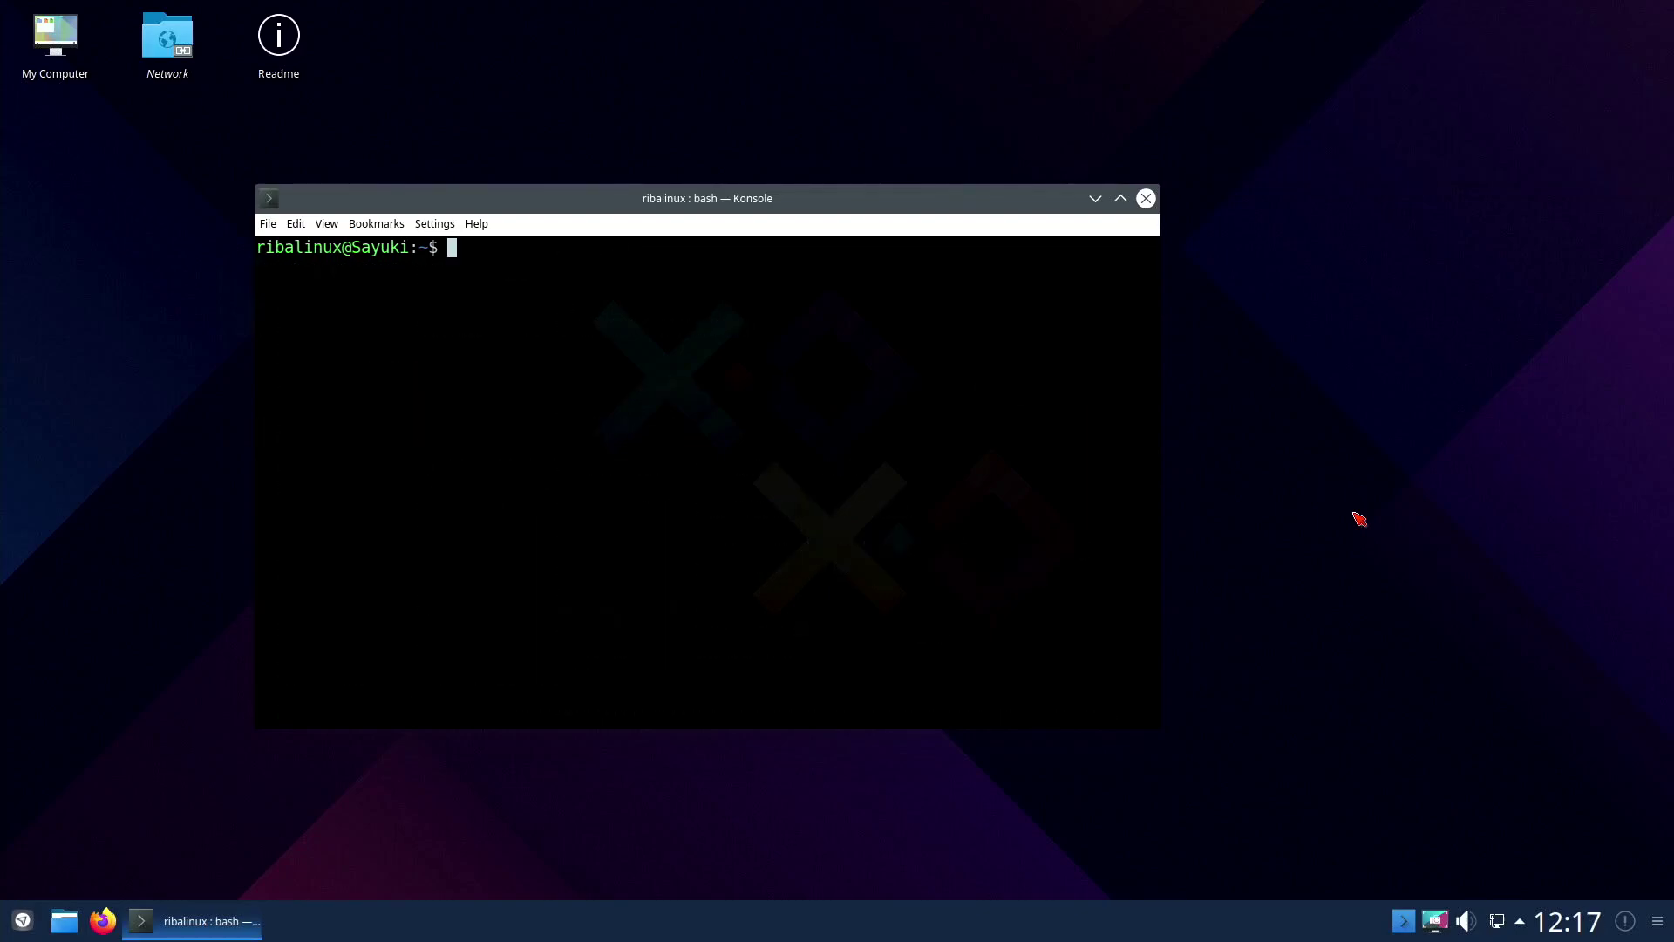
# Step: Display the kernel and system information with "uname -a"
pyautogui.write('uname ')
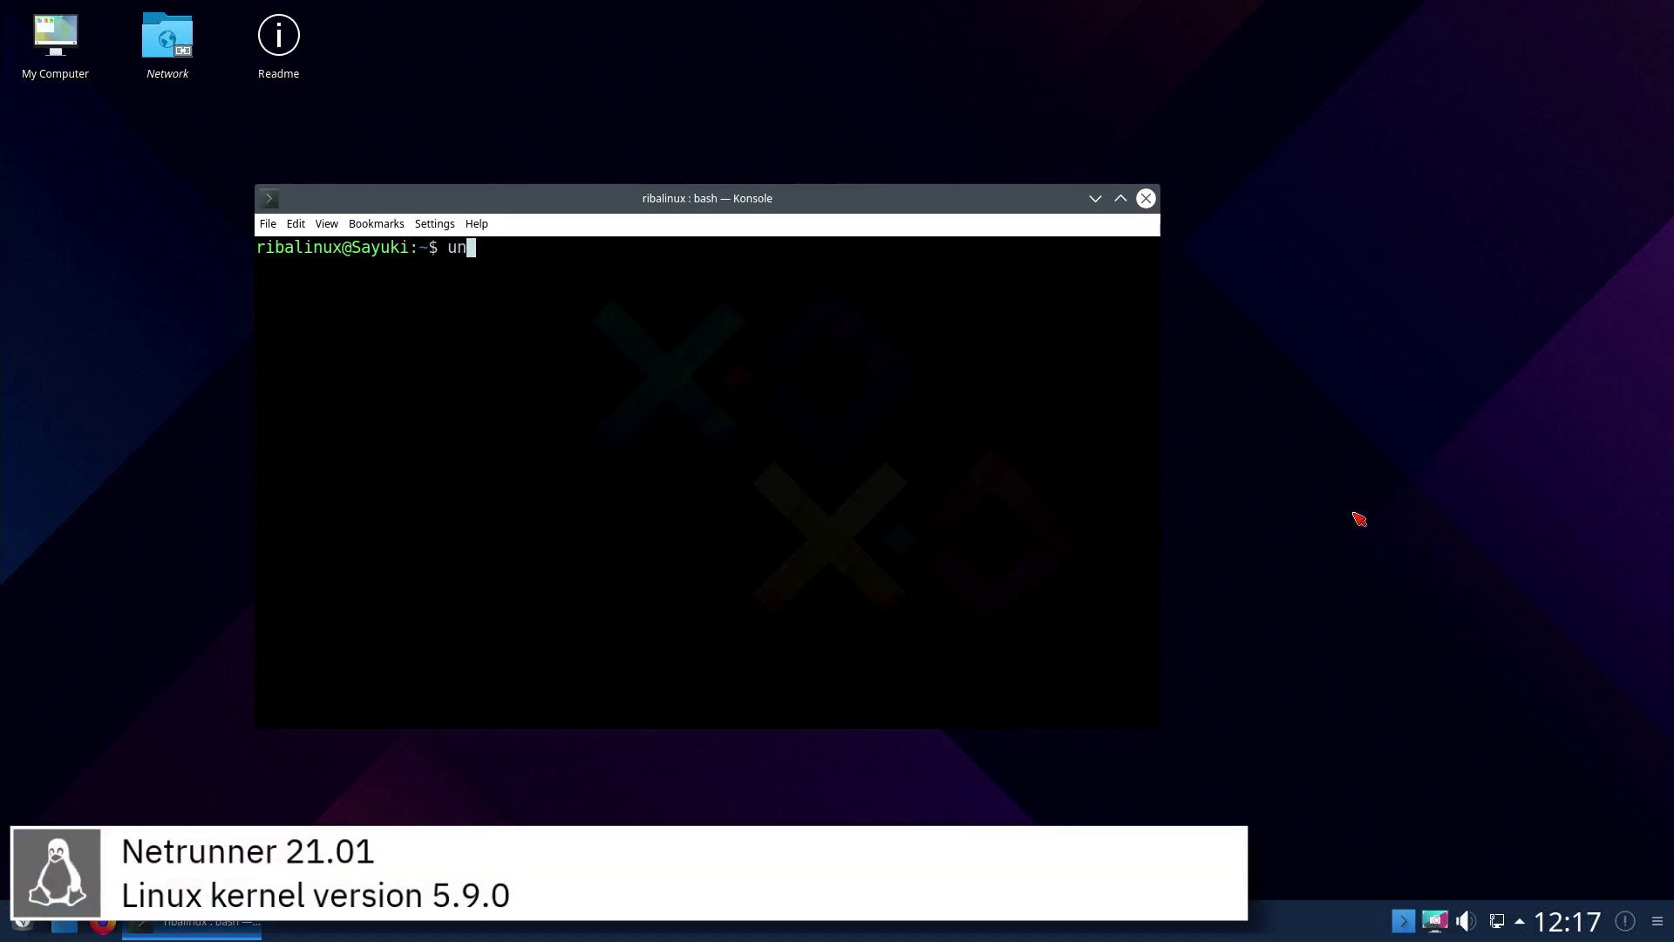
pyautogui.write('-a')
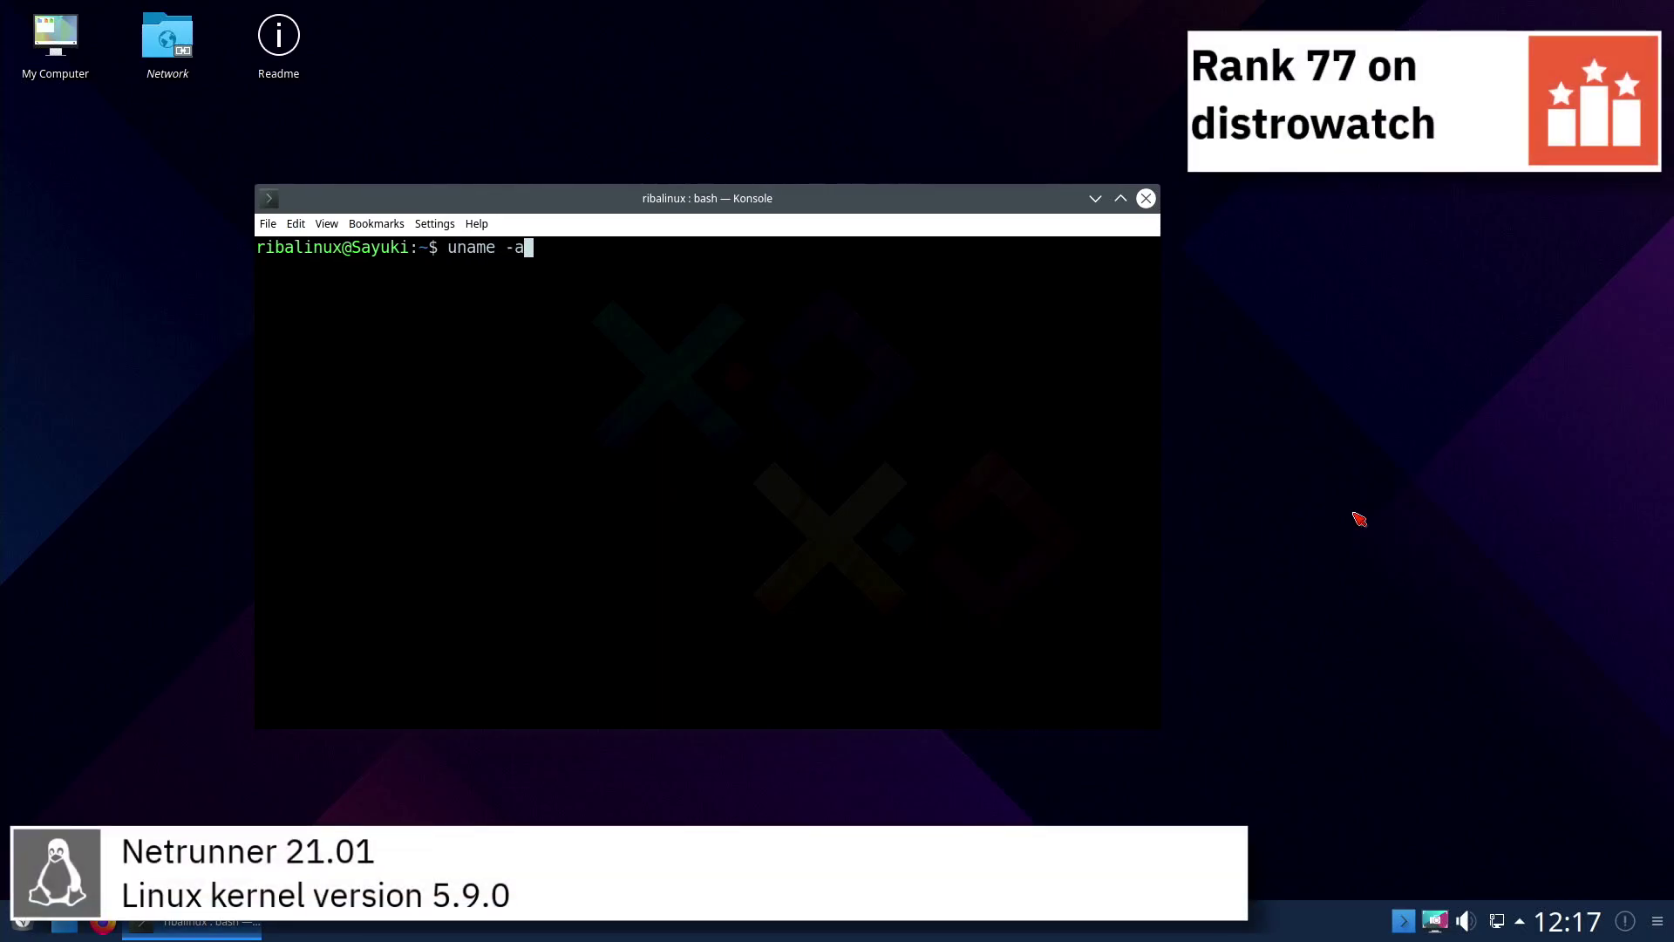
pyautogui.press('Return')
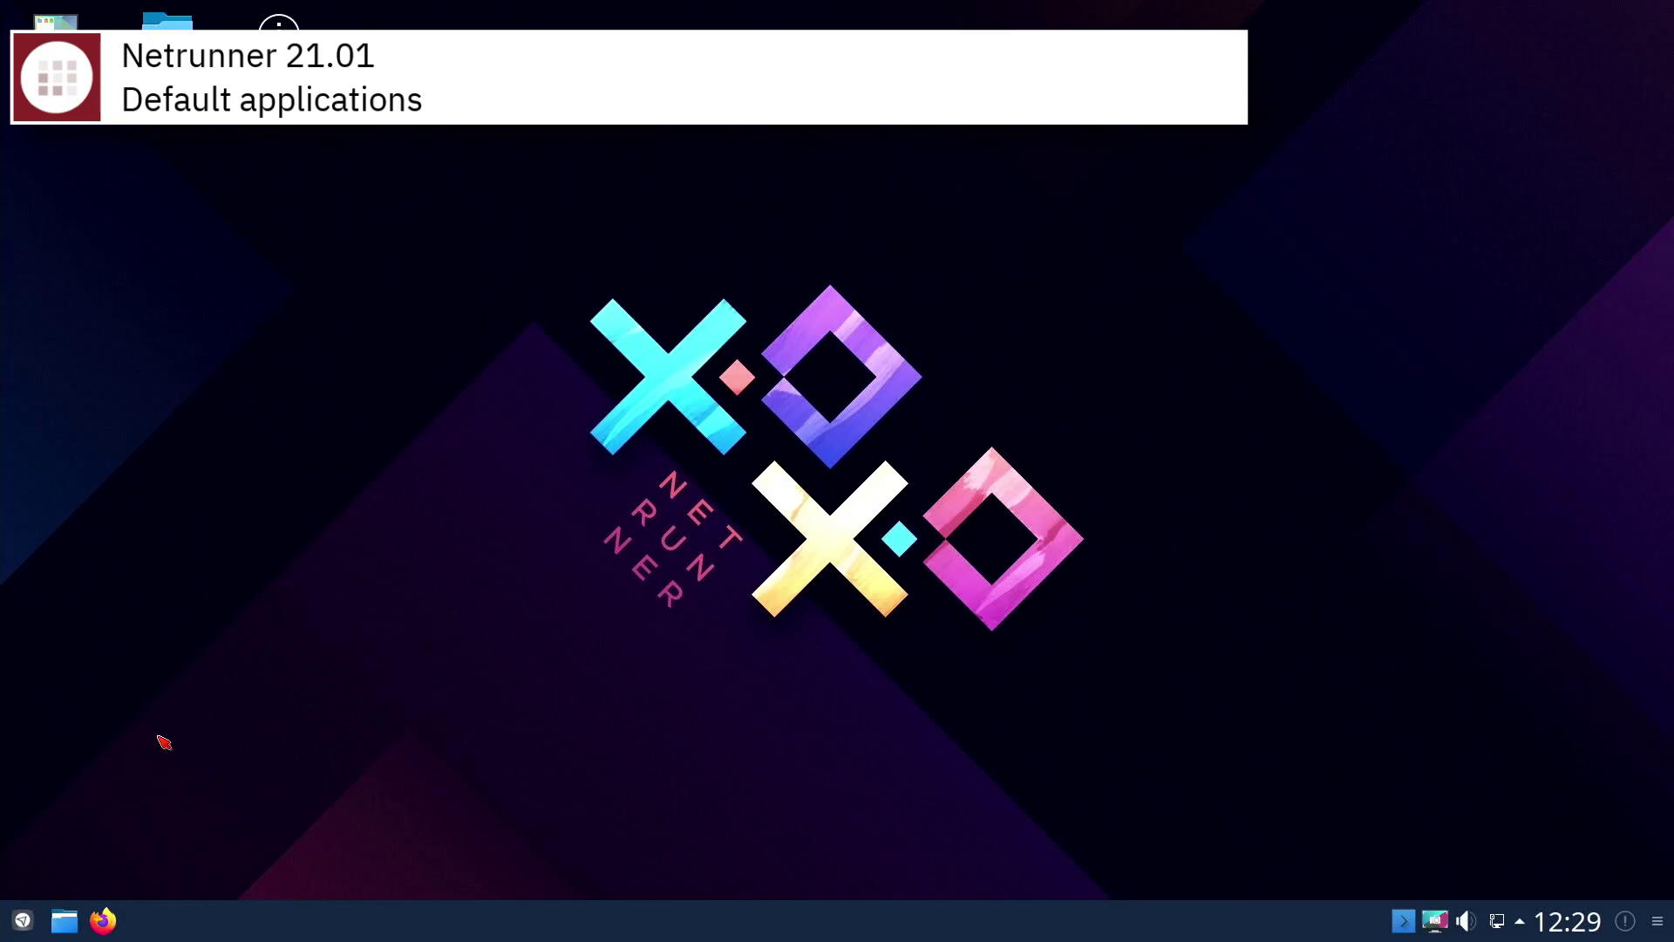
# Step: Launch Steam from the Games applications, view its welcome window and close it
pyautogui.click(26, 920)
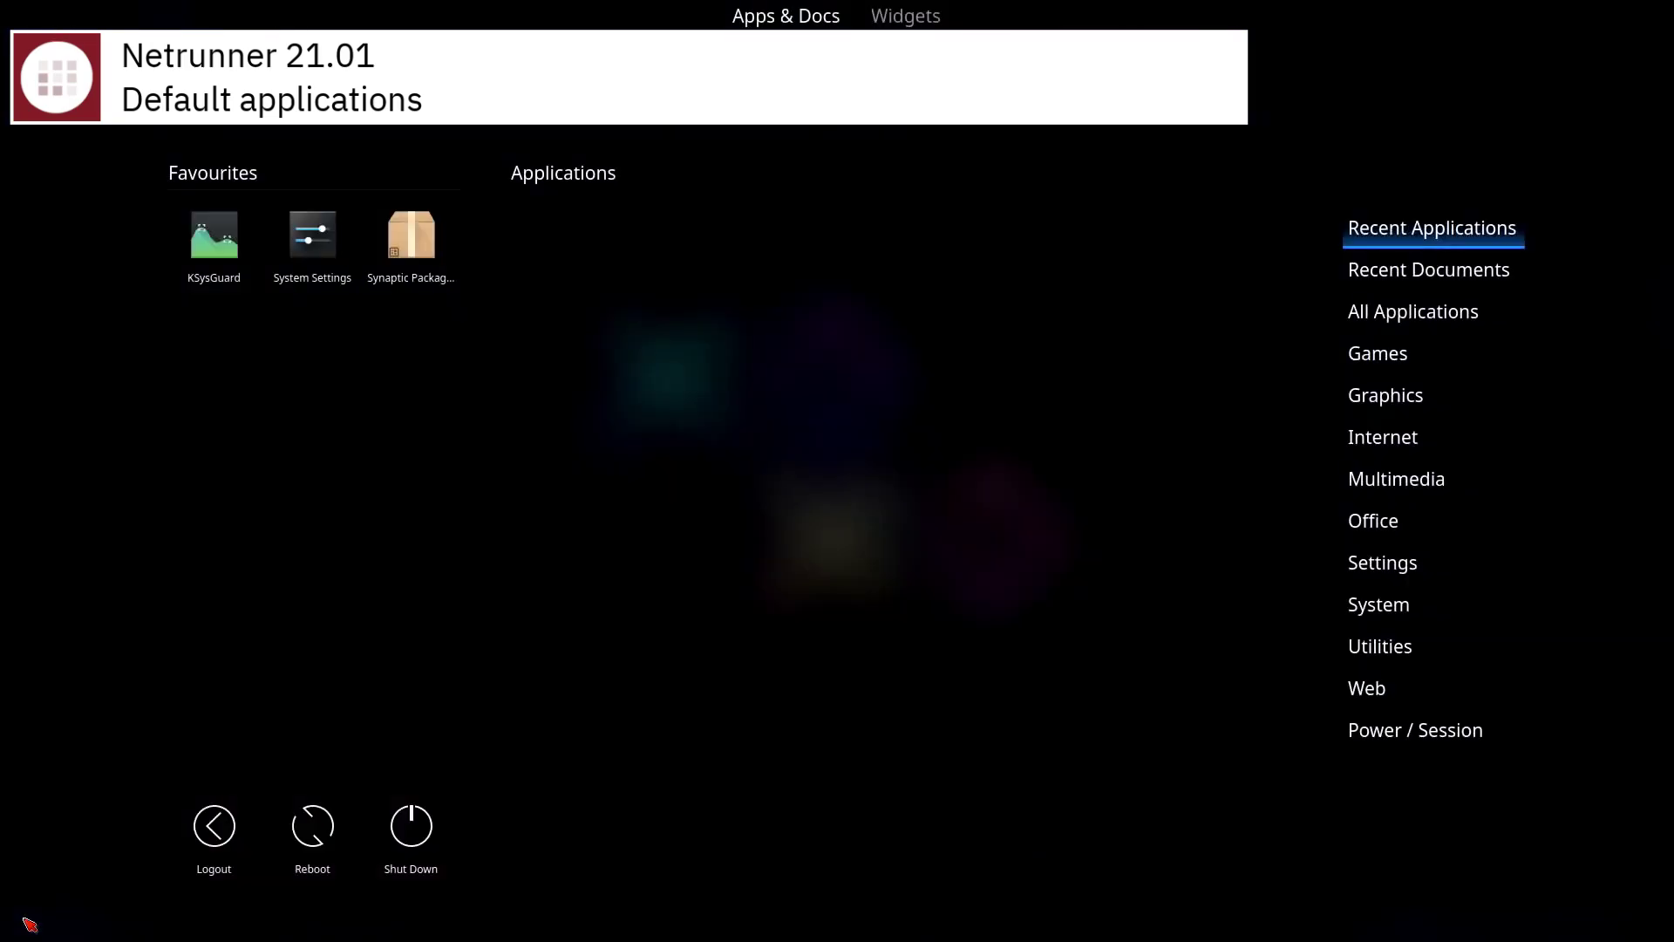
pyautogui.click(1380, 367)
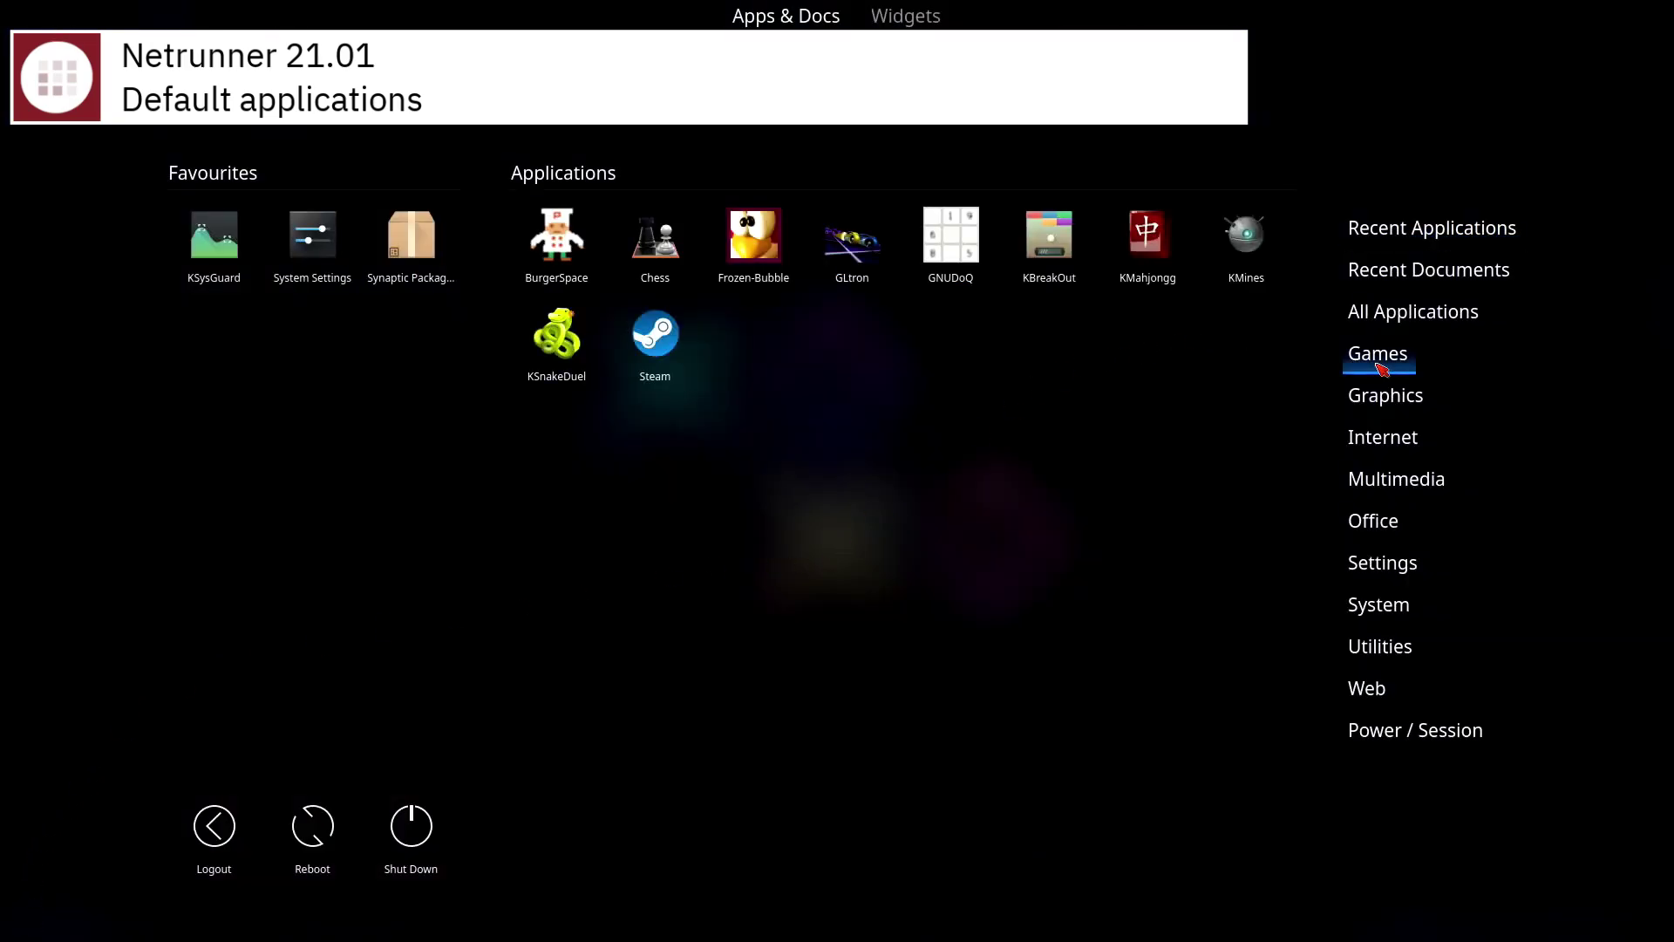
pyautogui.click(679, 366)
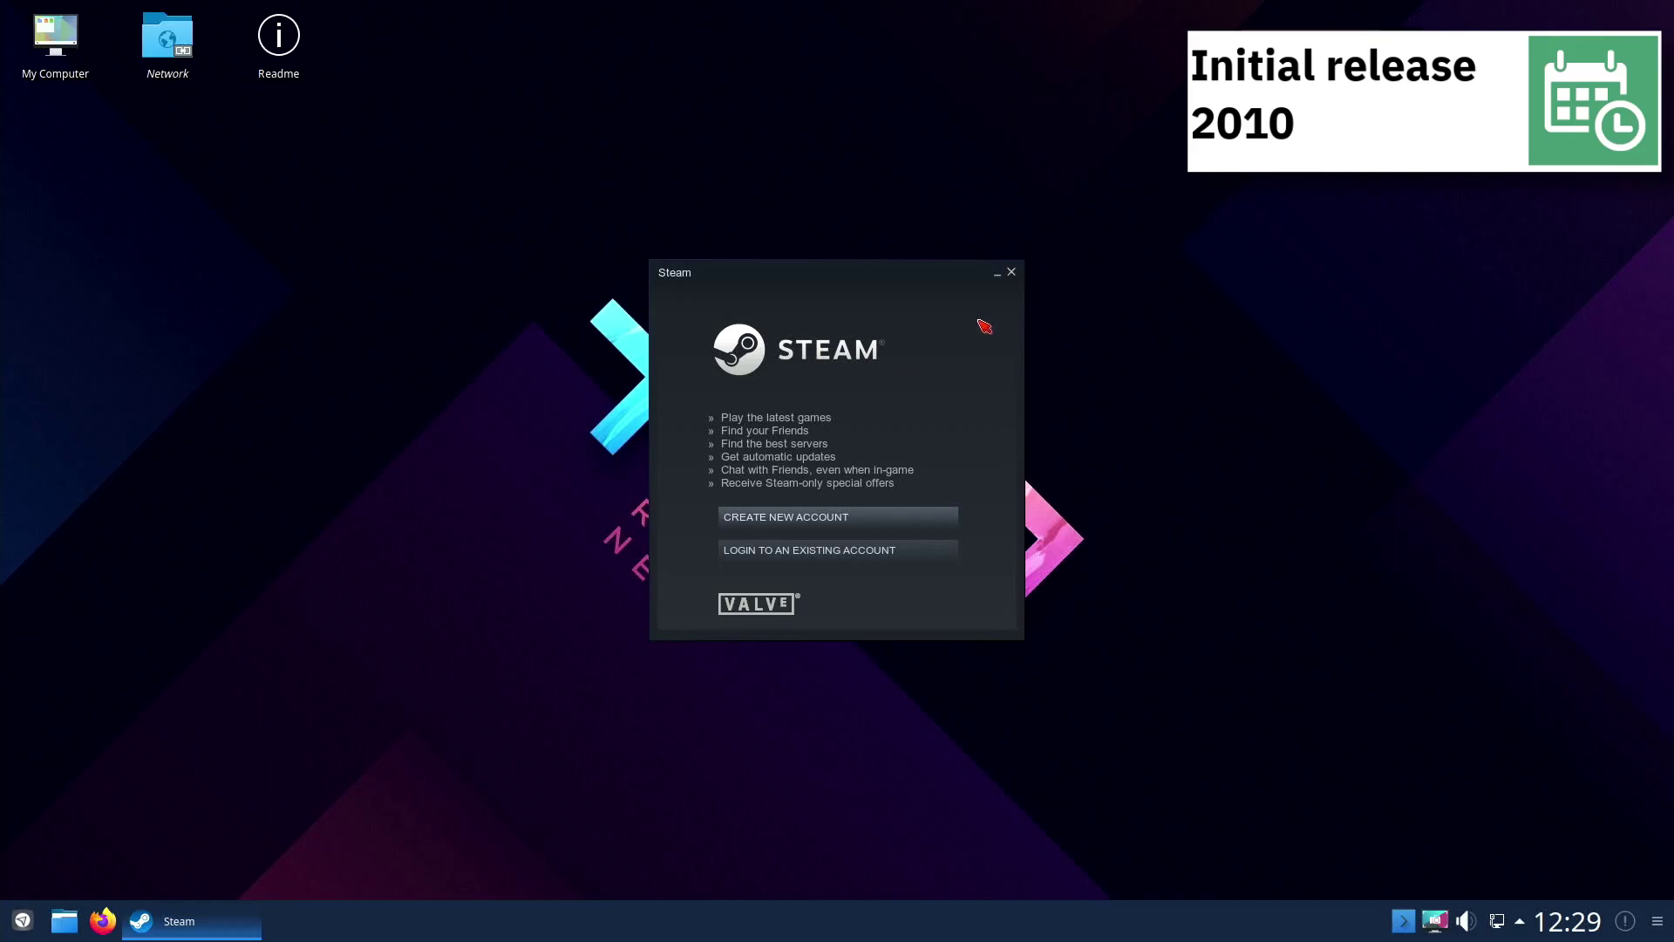
pyautogui.click(1012, 272)
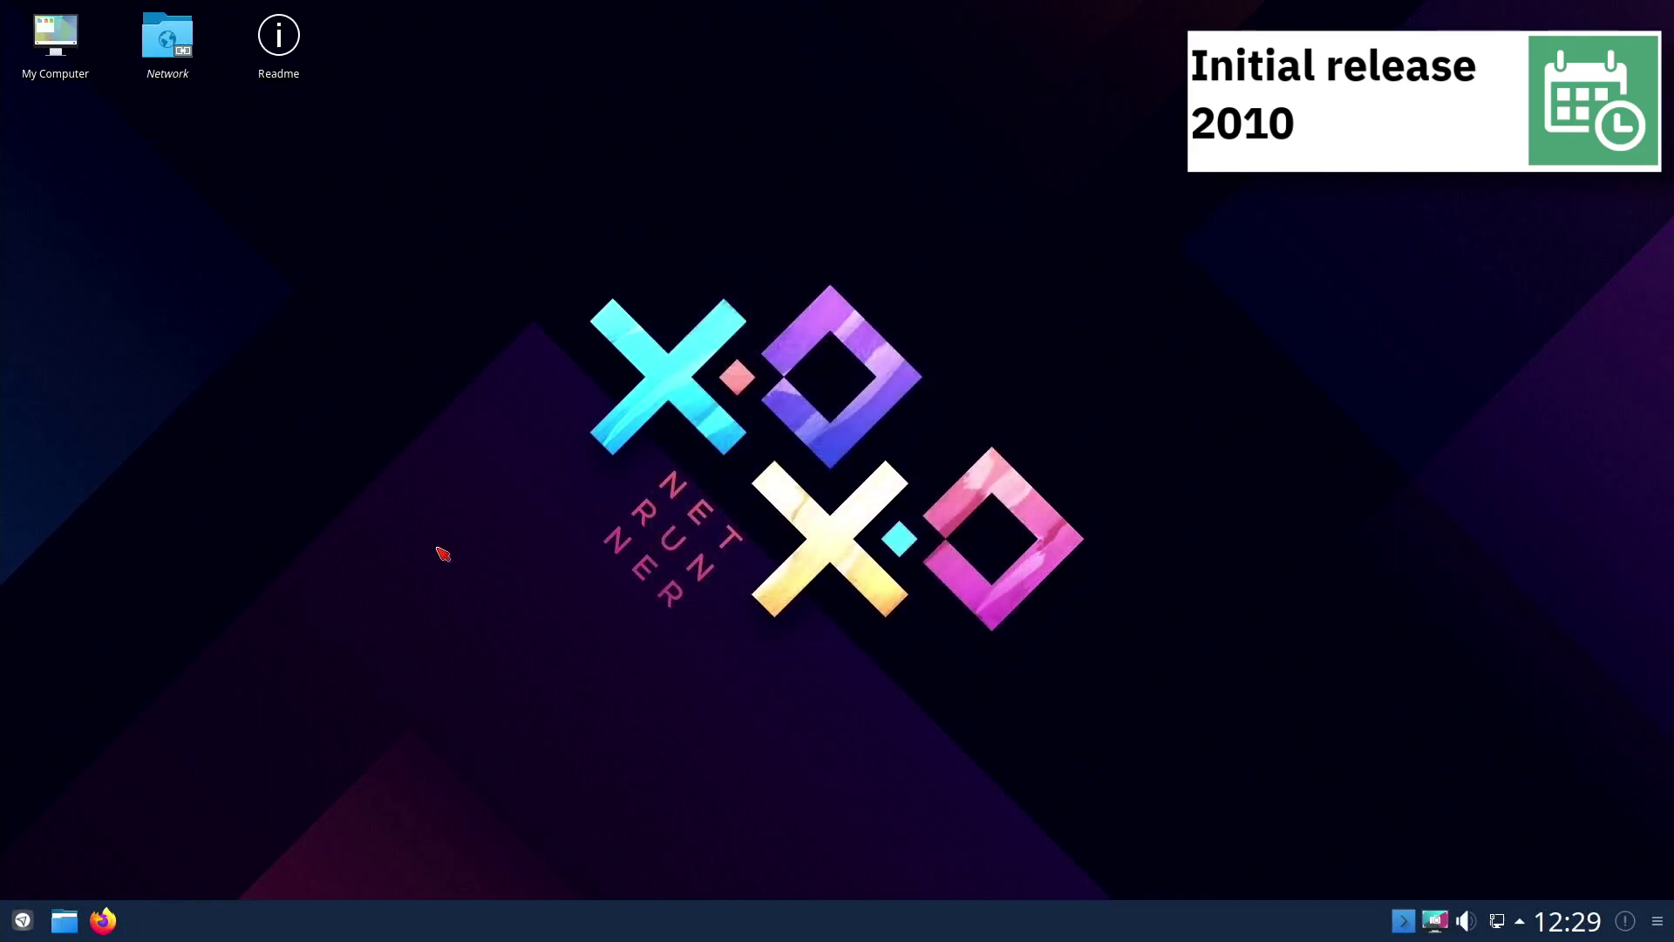
# Step: Launch Krita from the Graphics applications, view its start screen and close it
pyautogui.click(23, 920)
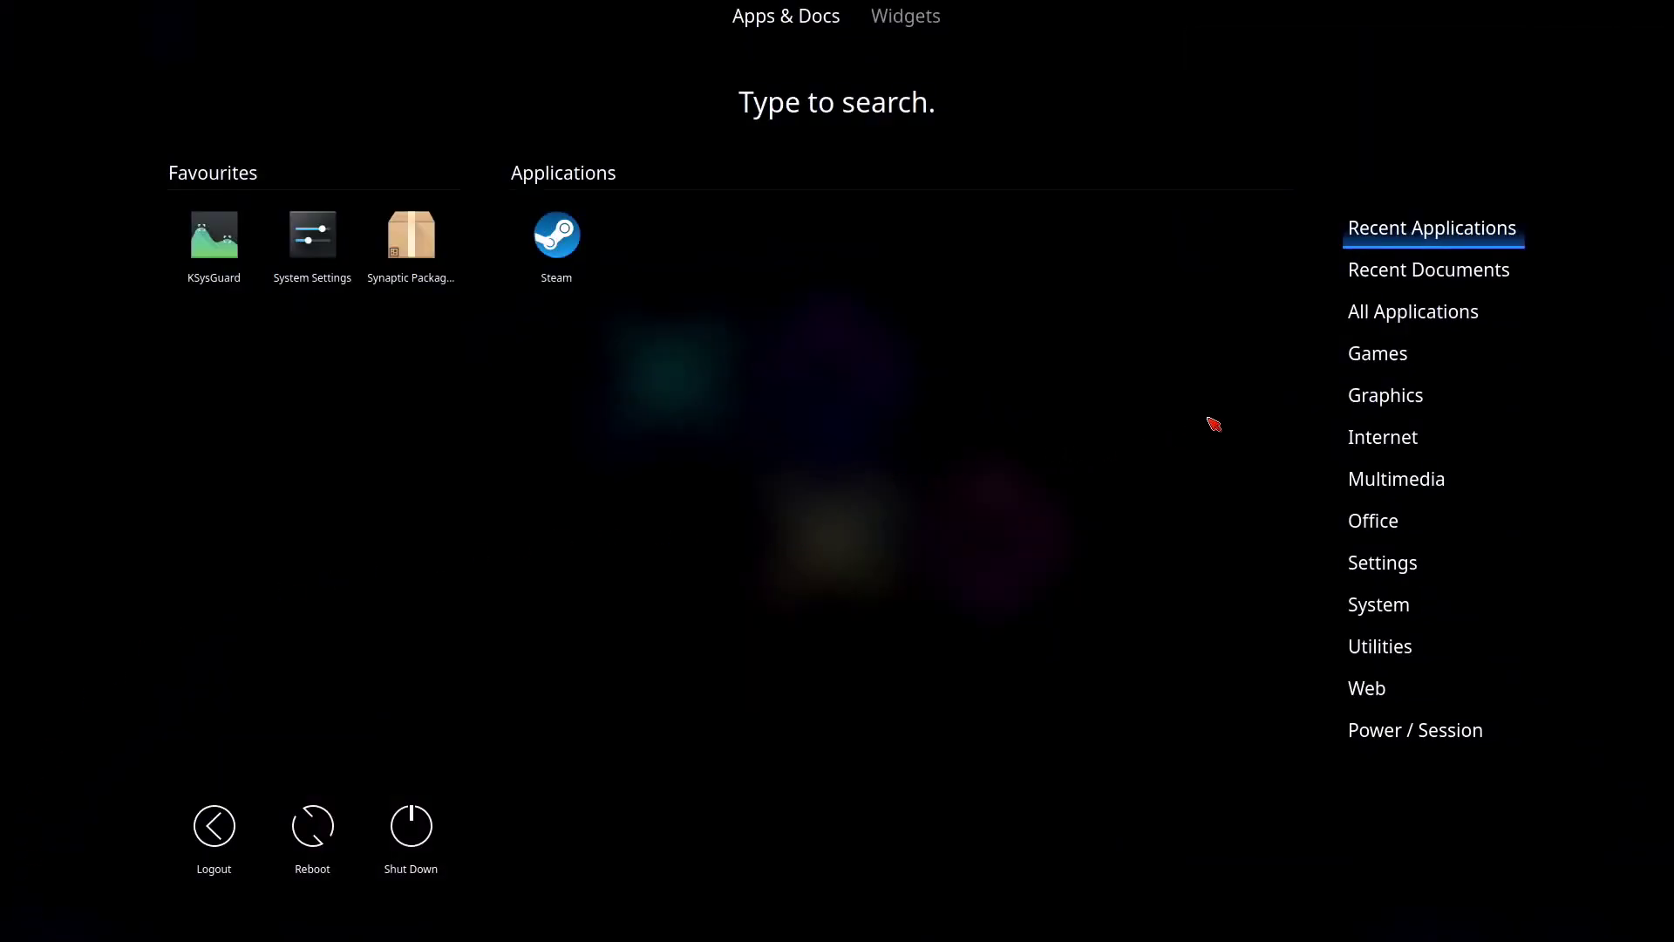
pyautogui.moveTo(1365, 394)
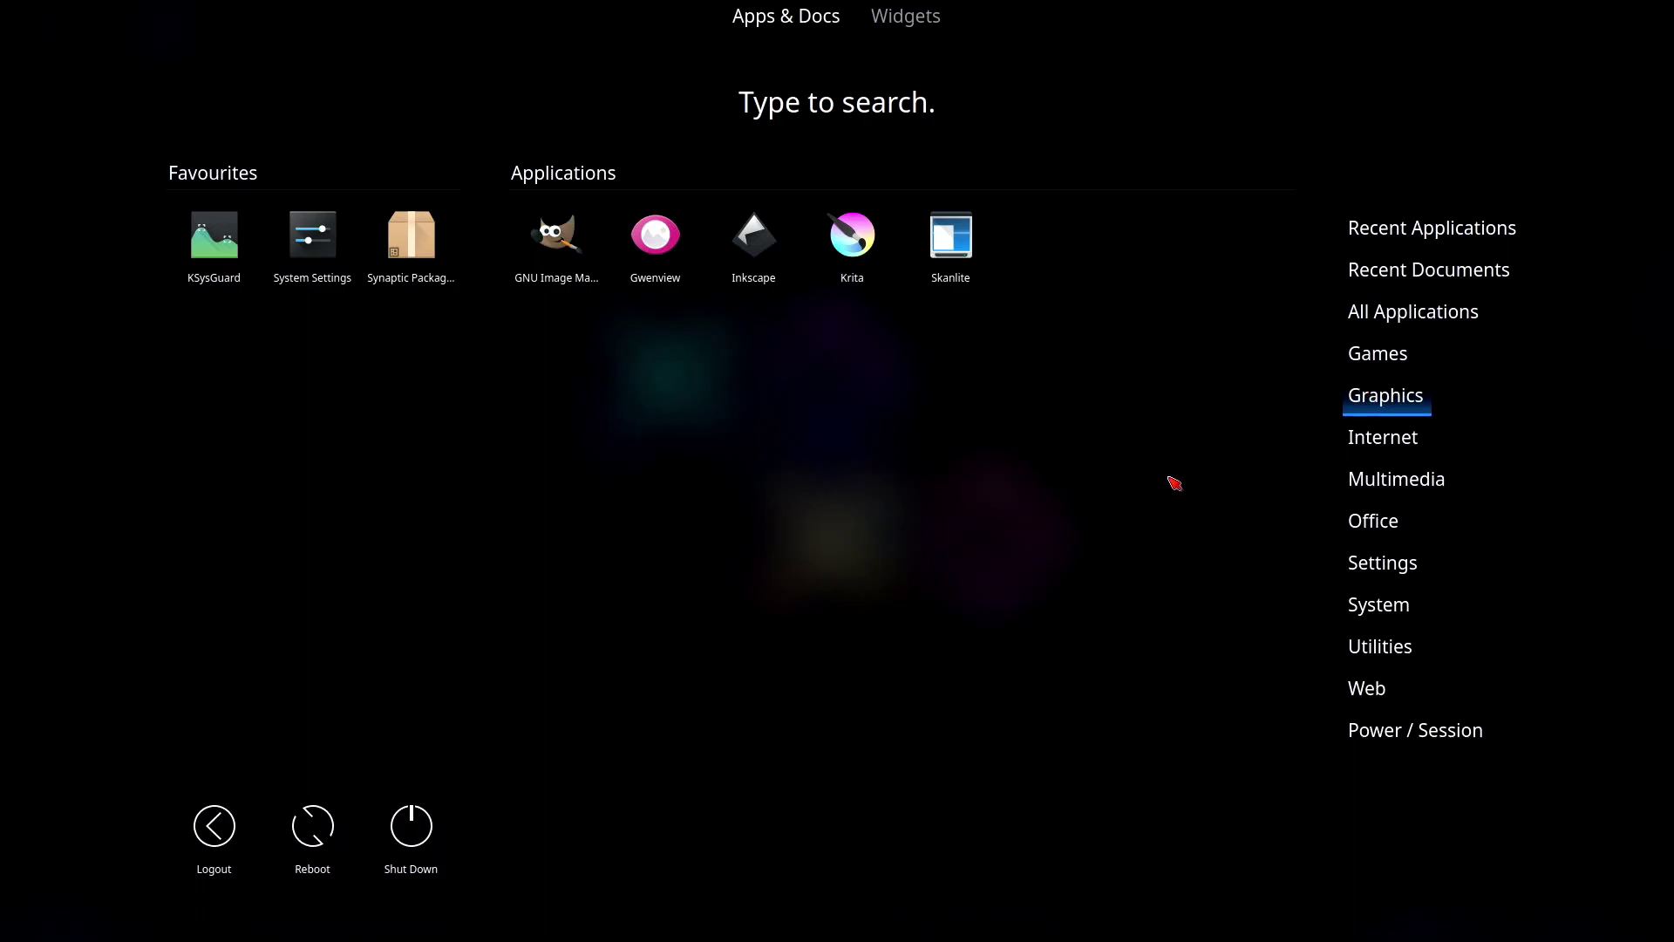
pyautogui.click(852, 261)
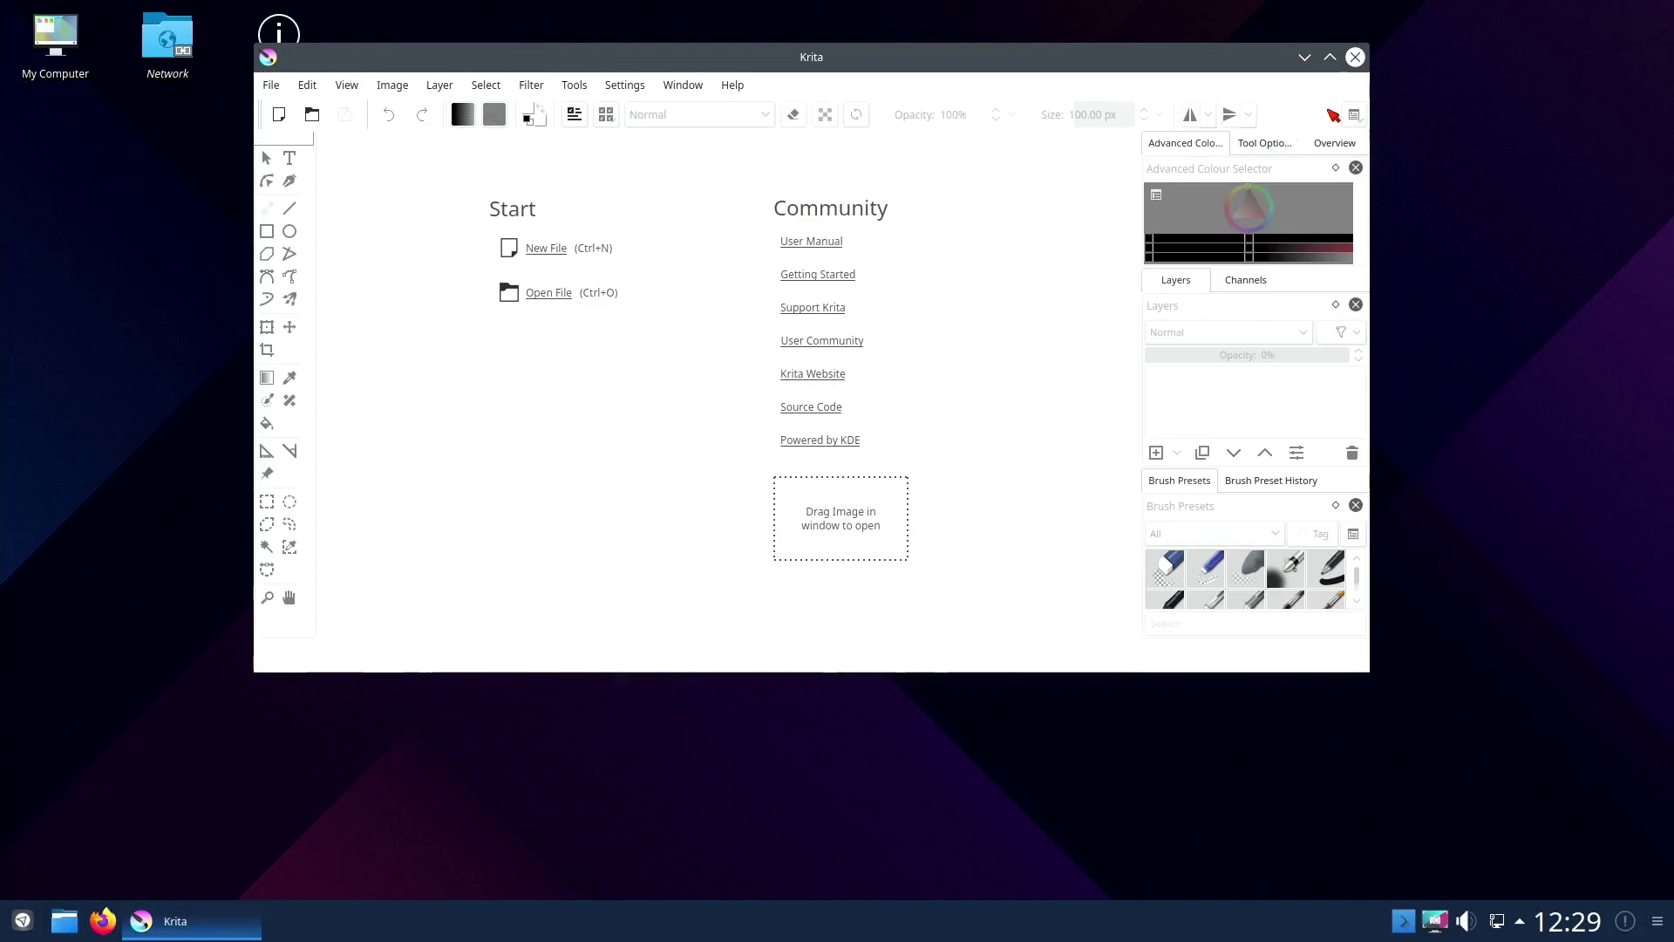
pyautogui.click(1355, 56)
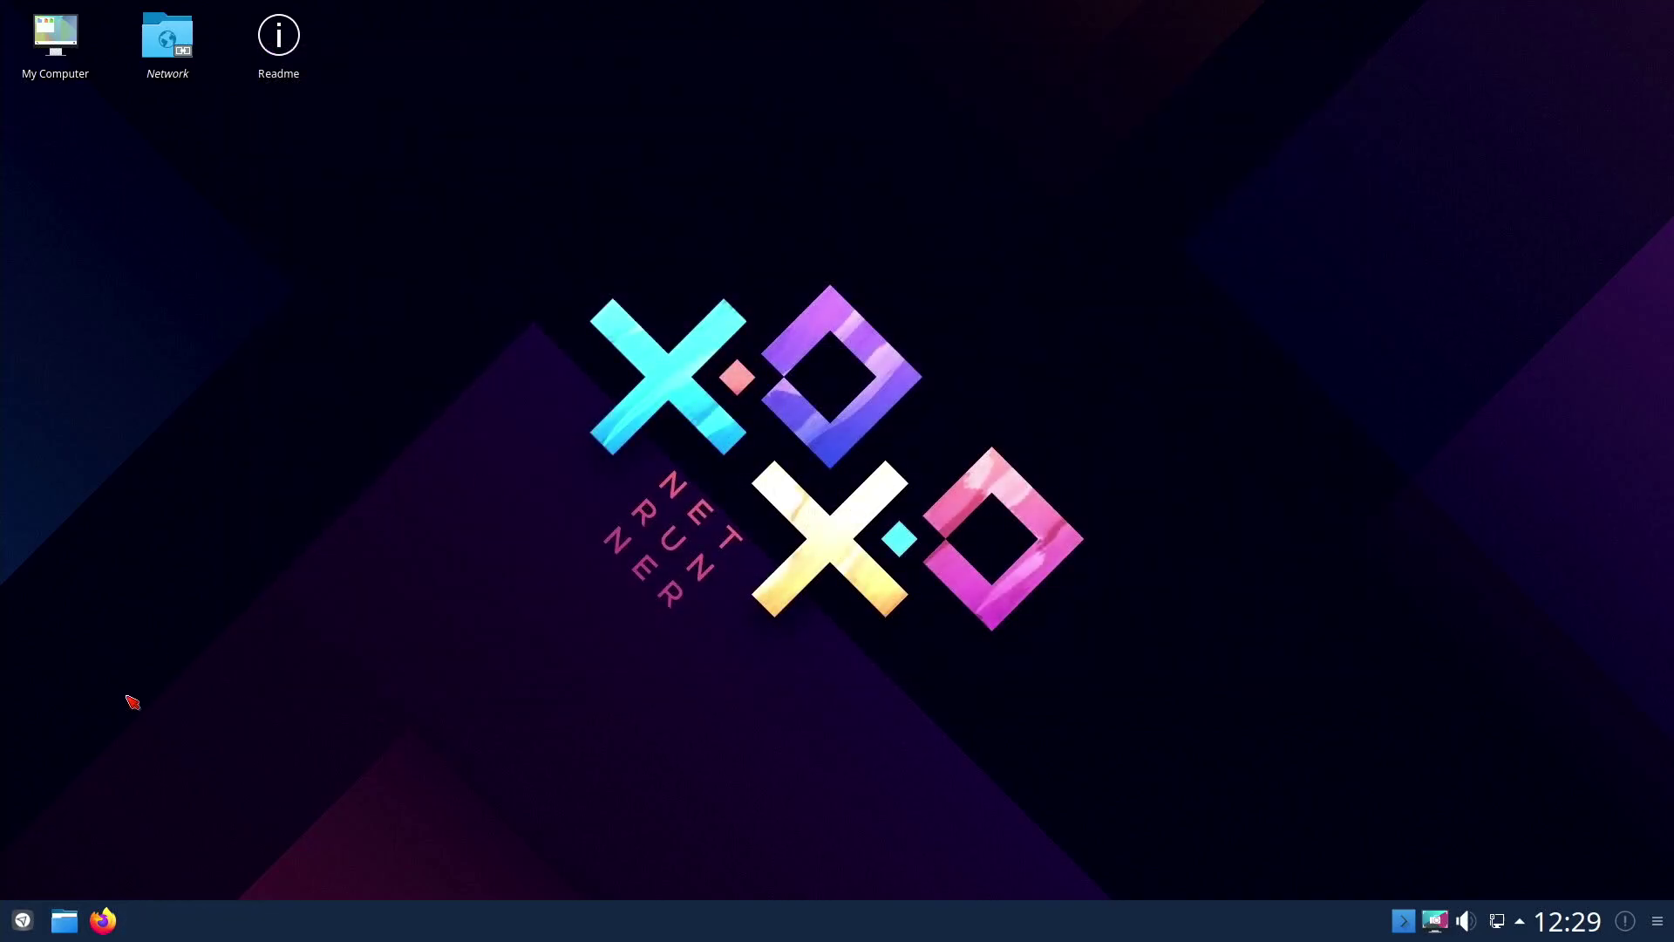
# Step: Launch Firefox ESR from the Internet applications, view its home page and close the browser
pyautogui.click(22, 921)
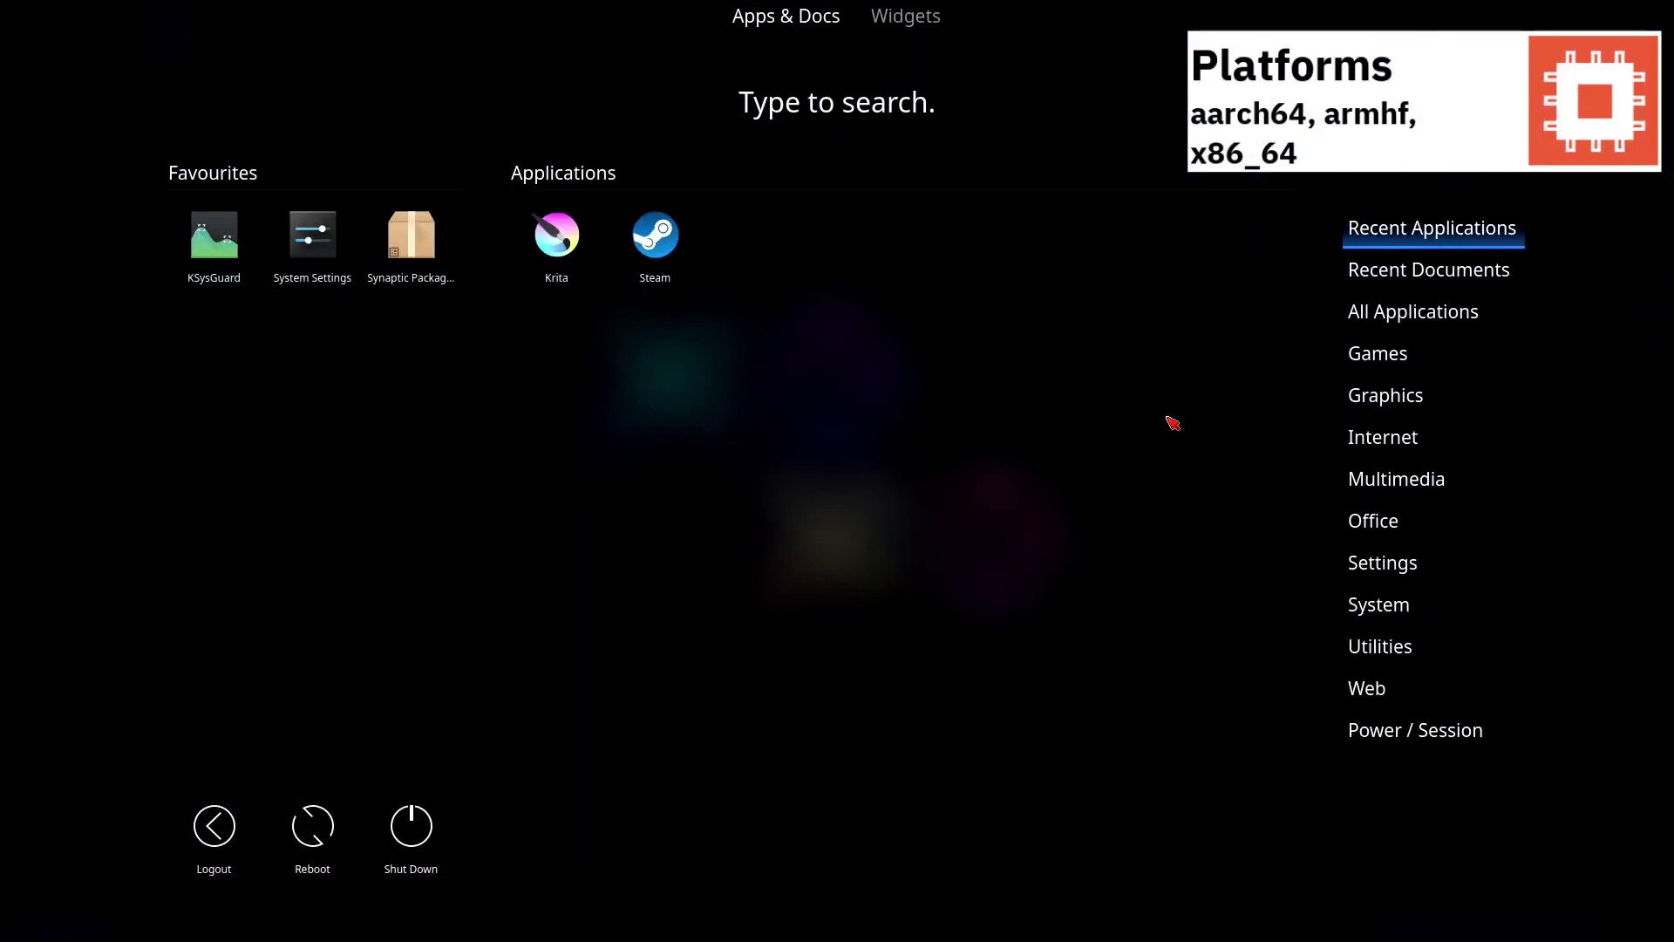
pyautogui.moveTo(1360, 443)
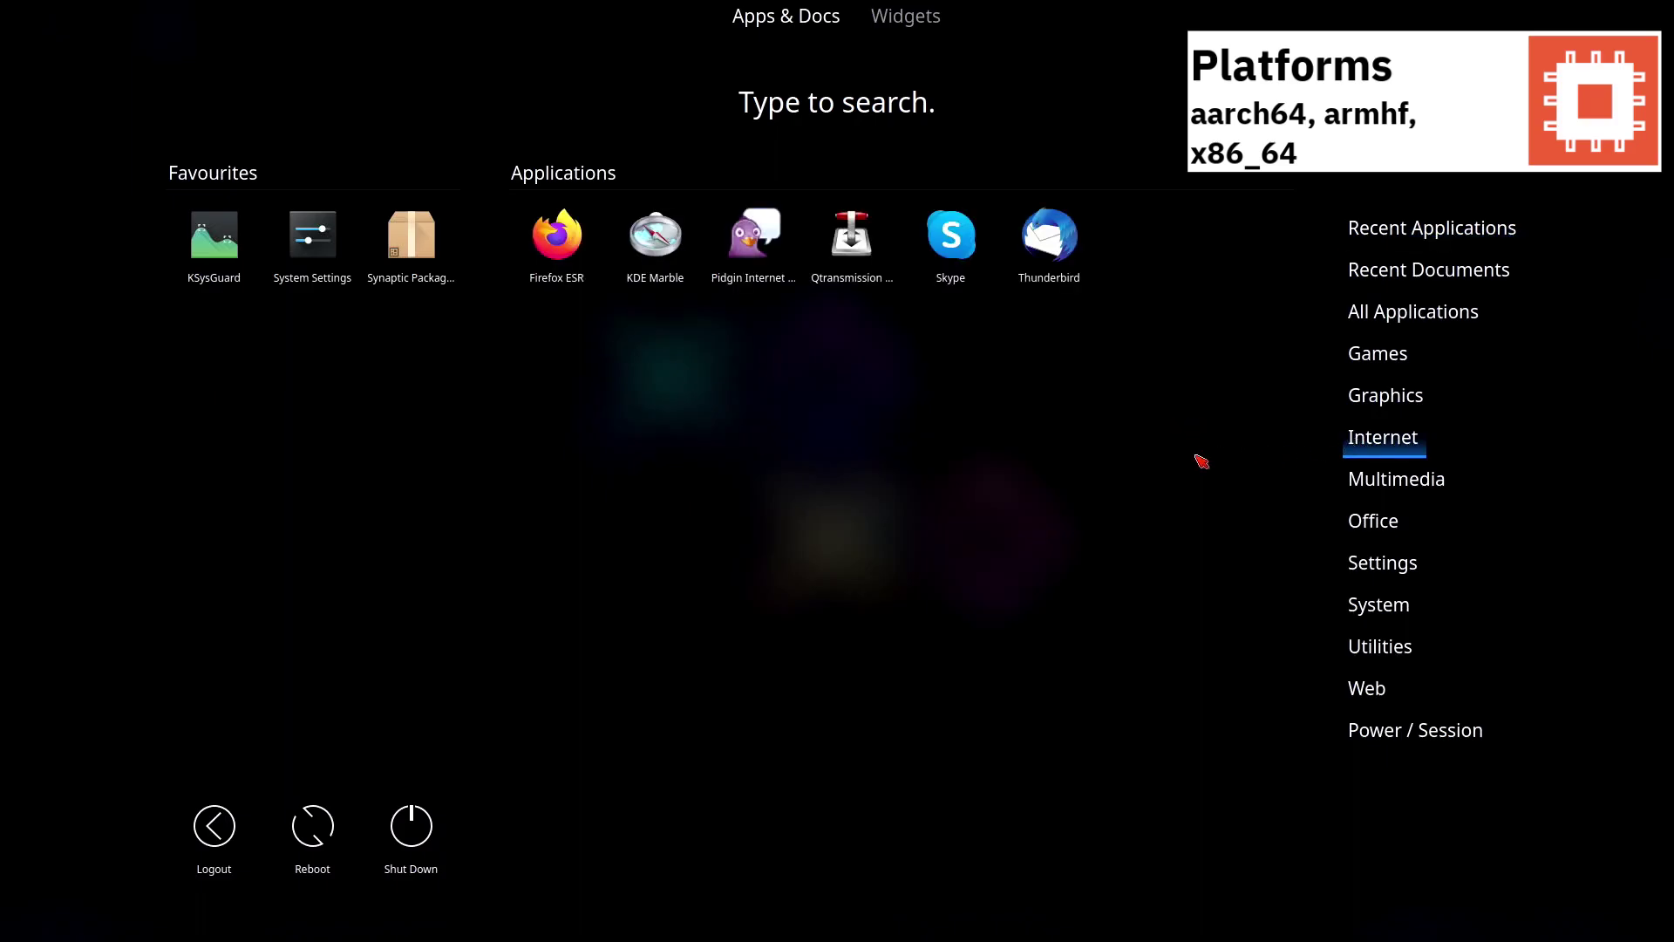
pyautogui.click(559, 262)
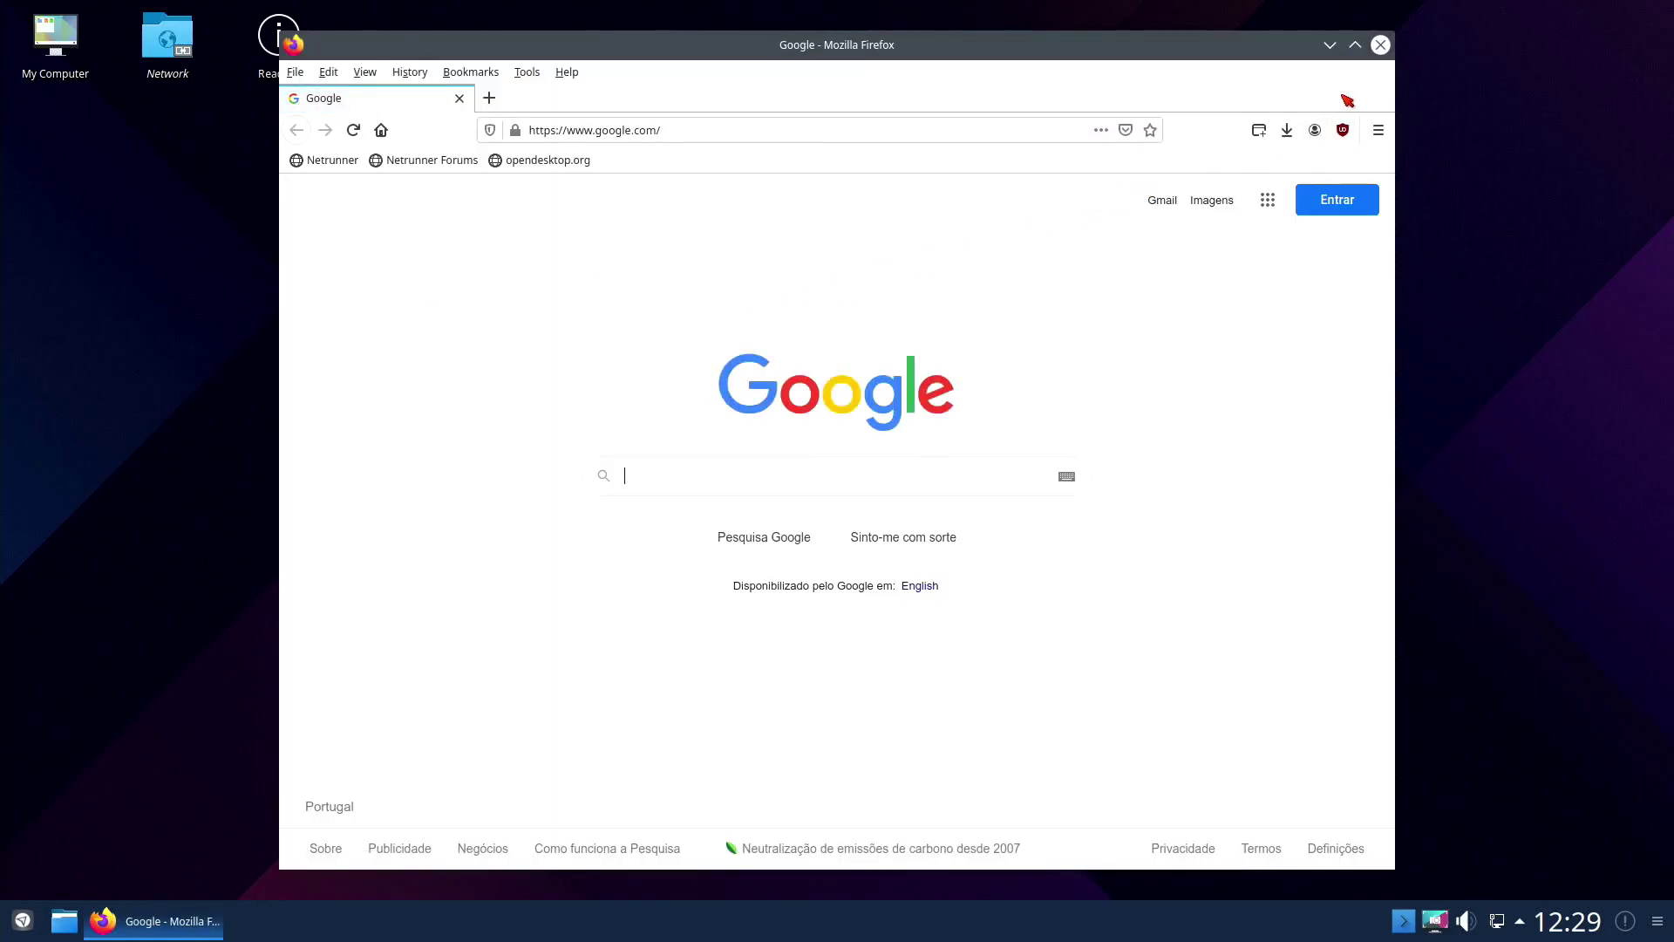
pyautogui.click(1381, 45)
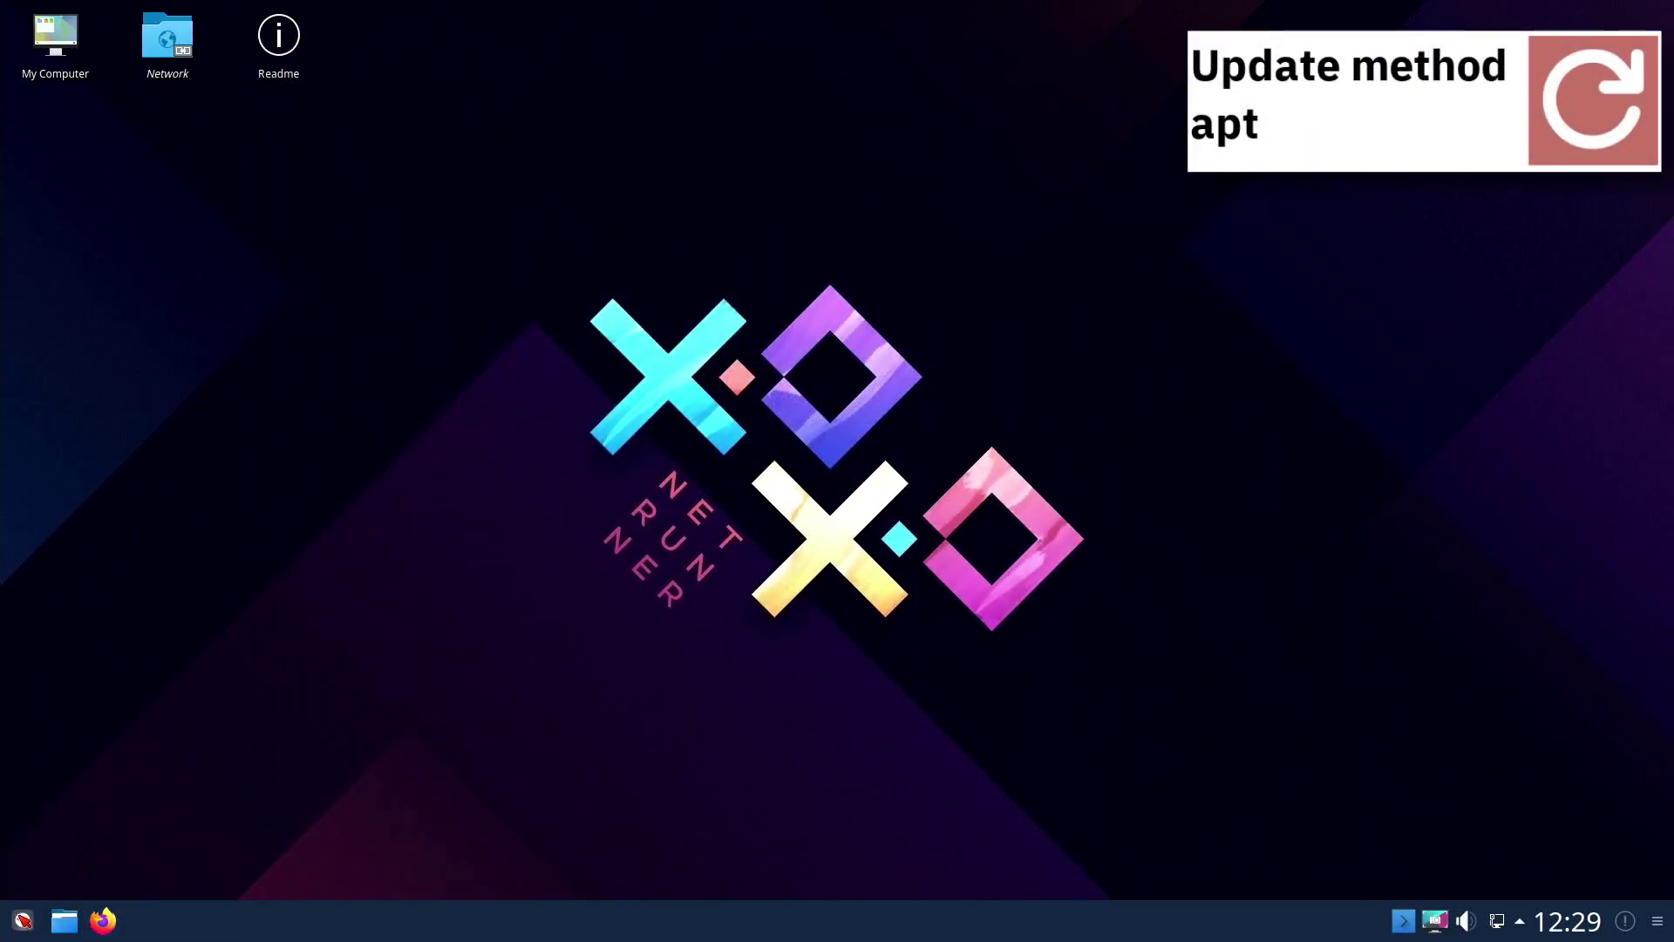
# Step: Launch SMPlayer from the Multimedia applications, view its player window and close it
pyautogui.click(21, 921)
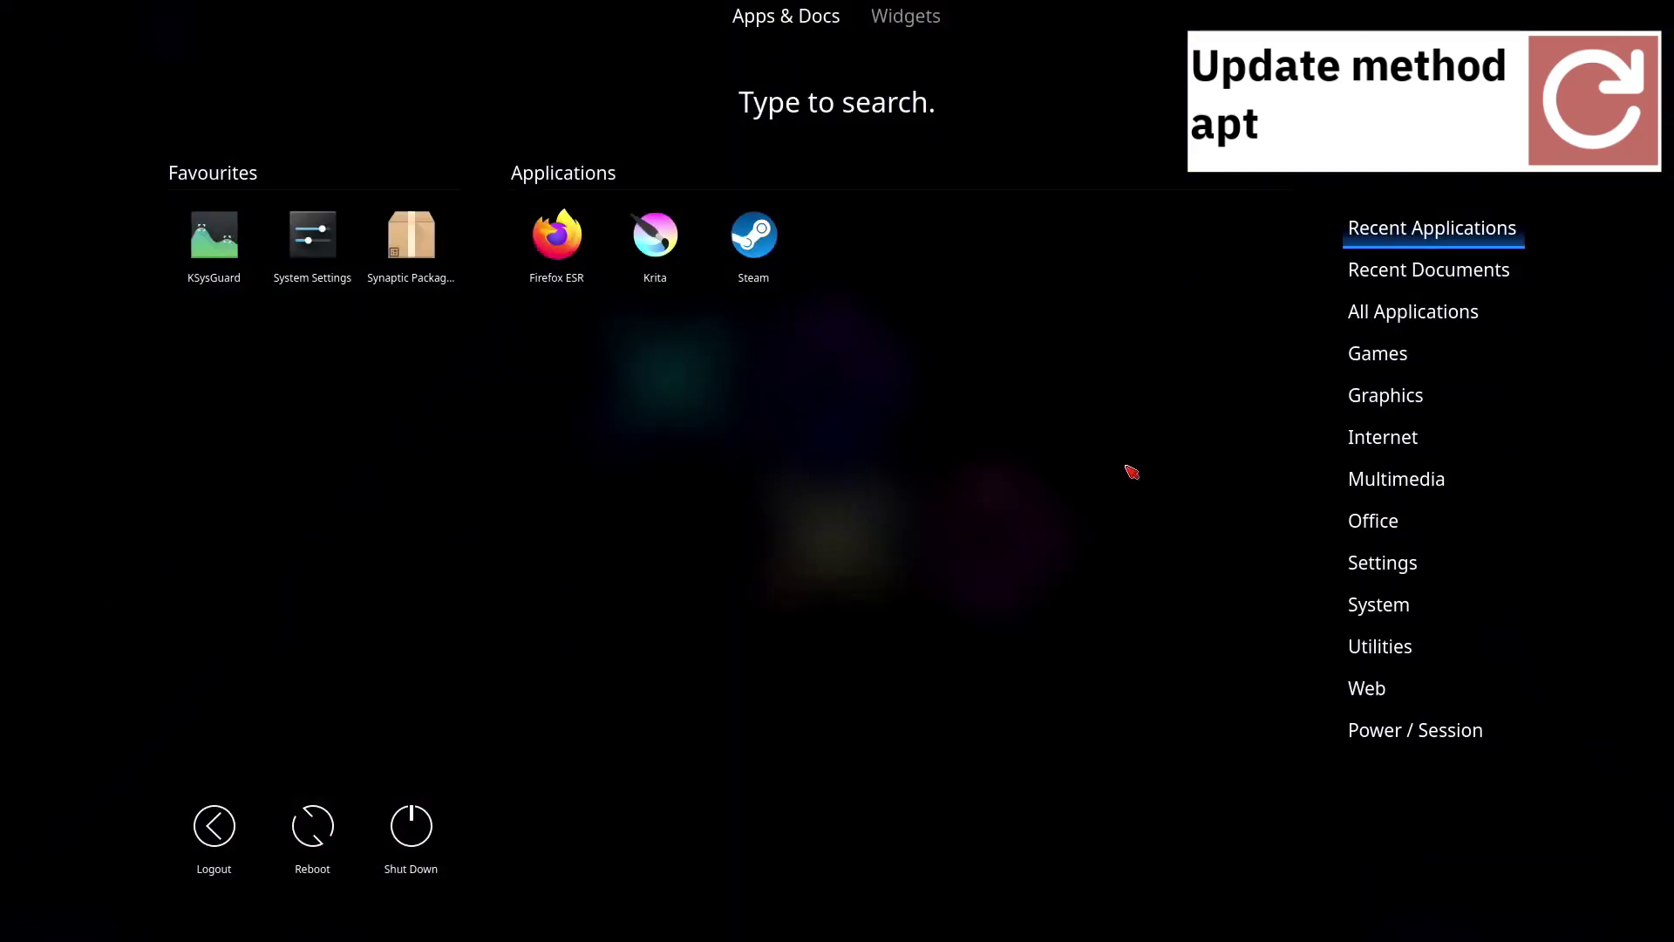
pyautogui.click(1376, 486)
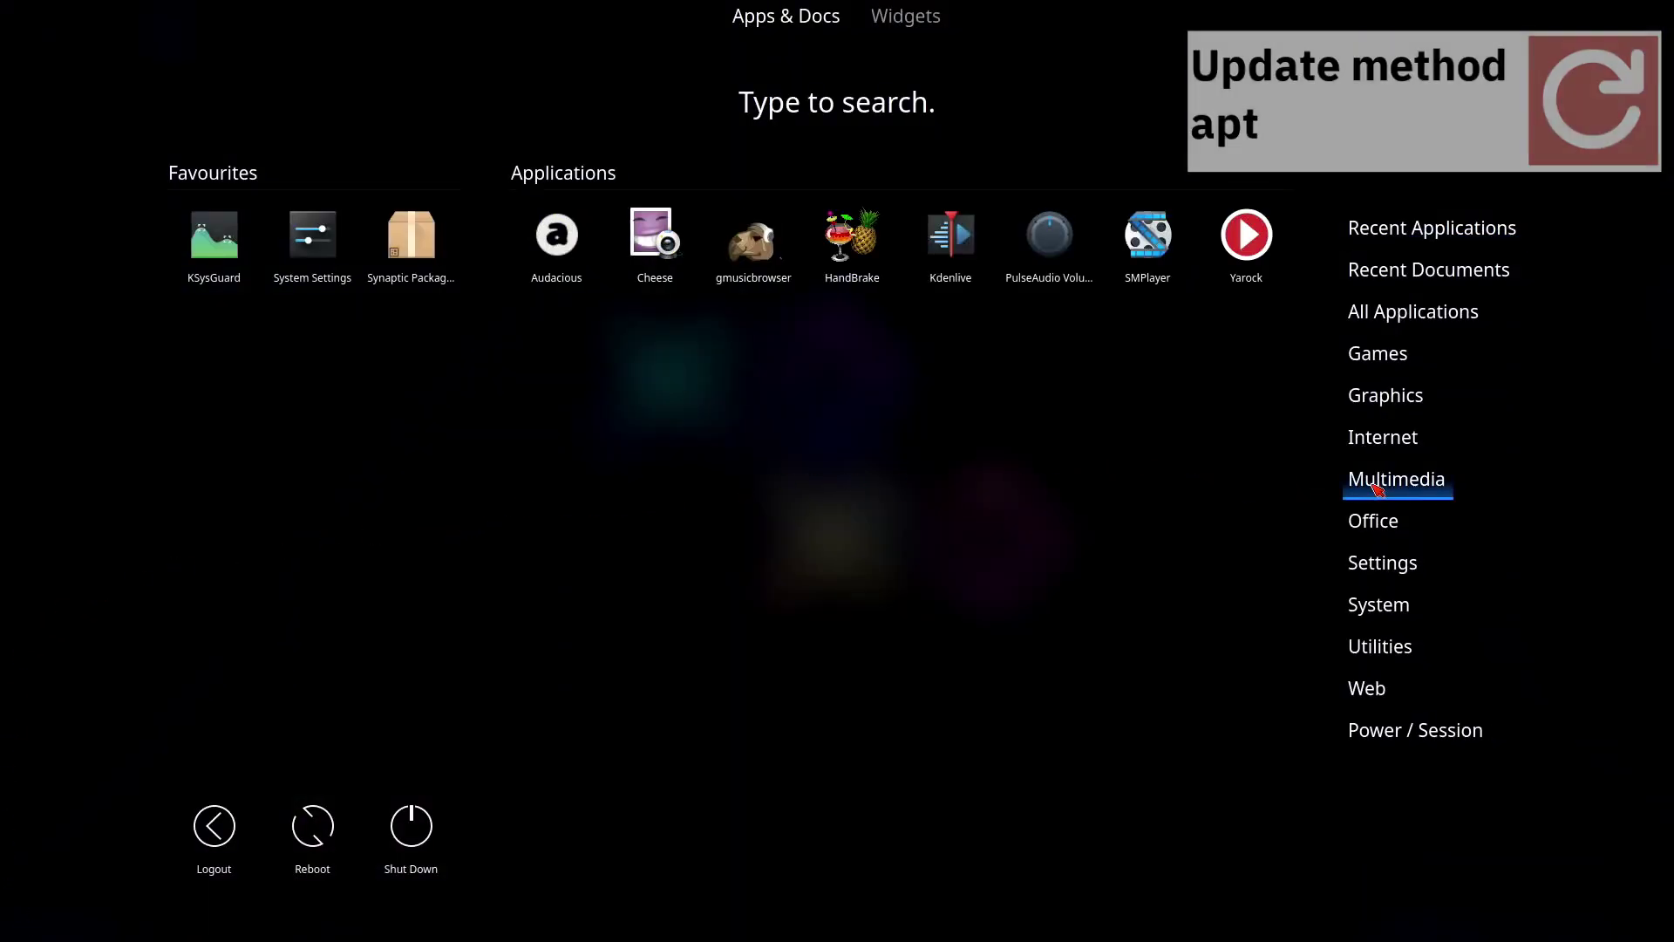
pyautogui.click(979, 469)
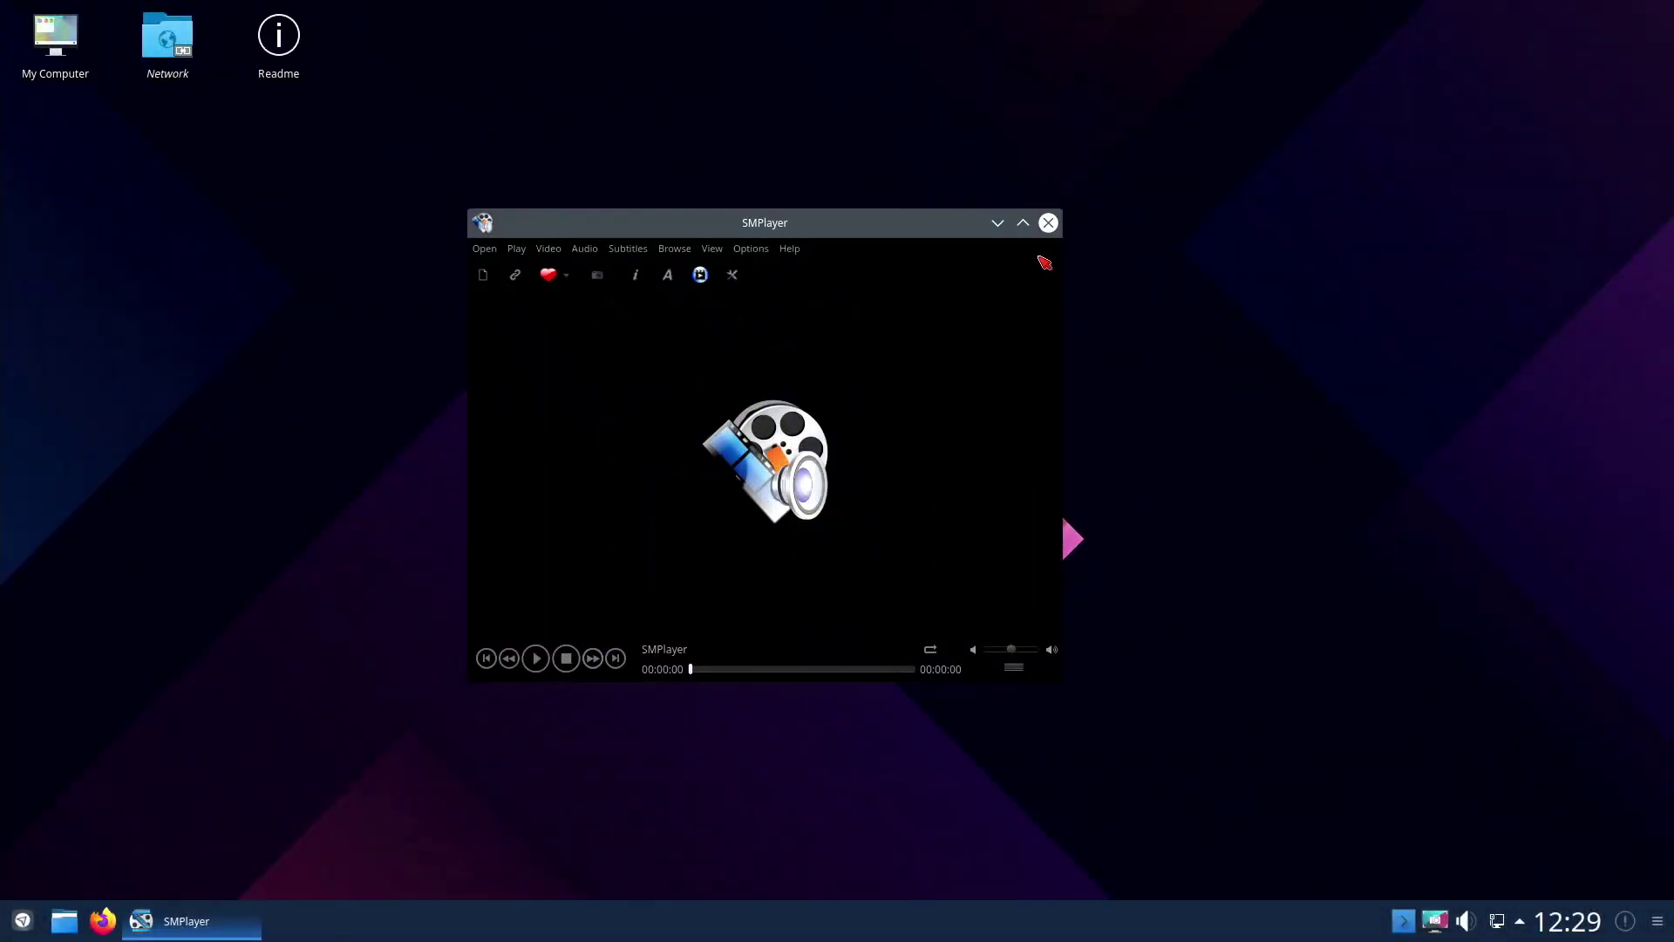
pyautogui.click(1048, 222)
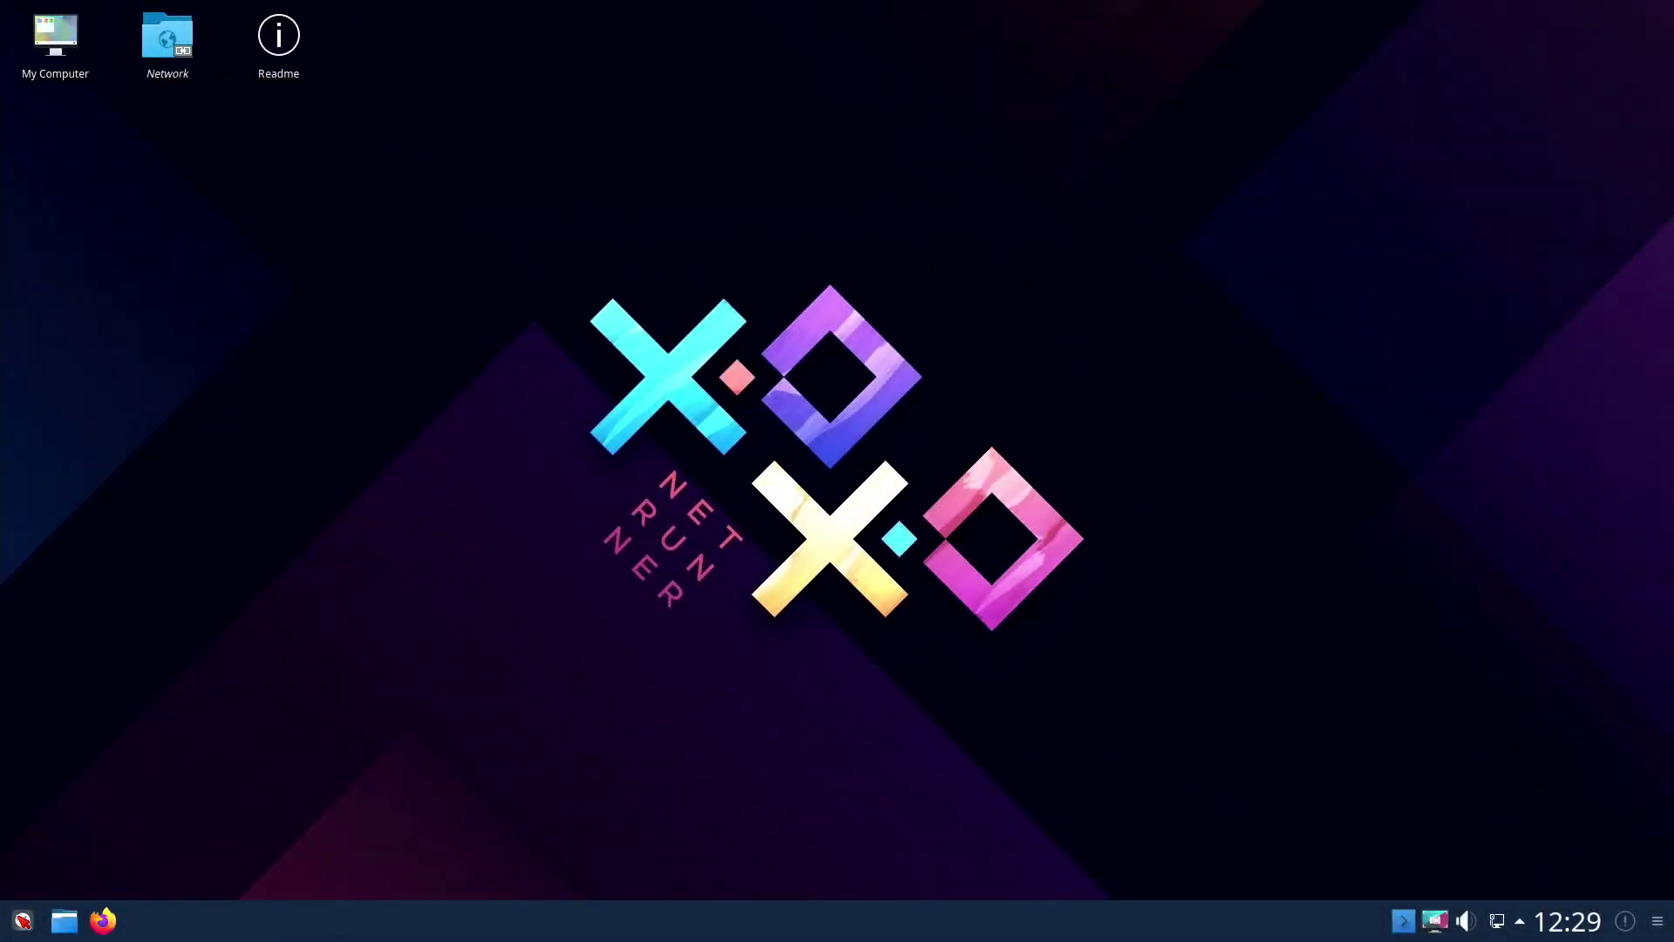
# Step: Launch LibreOffice Writer from the Office applications, view the blank document and close it
pyautogui.click(22, 920)
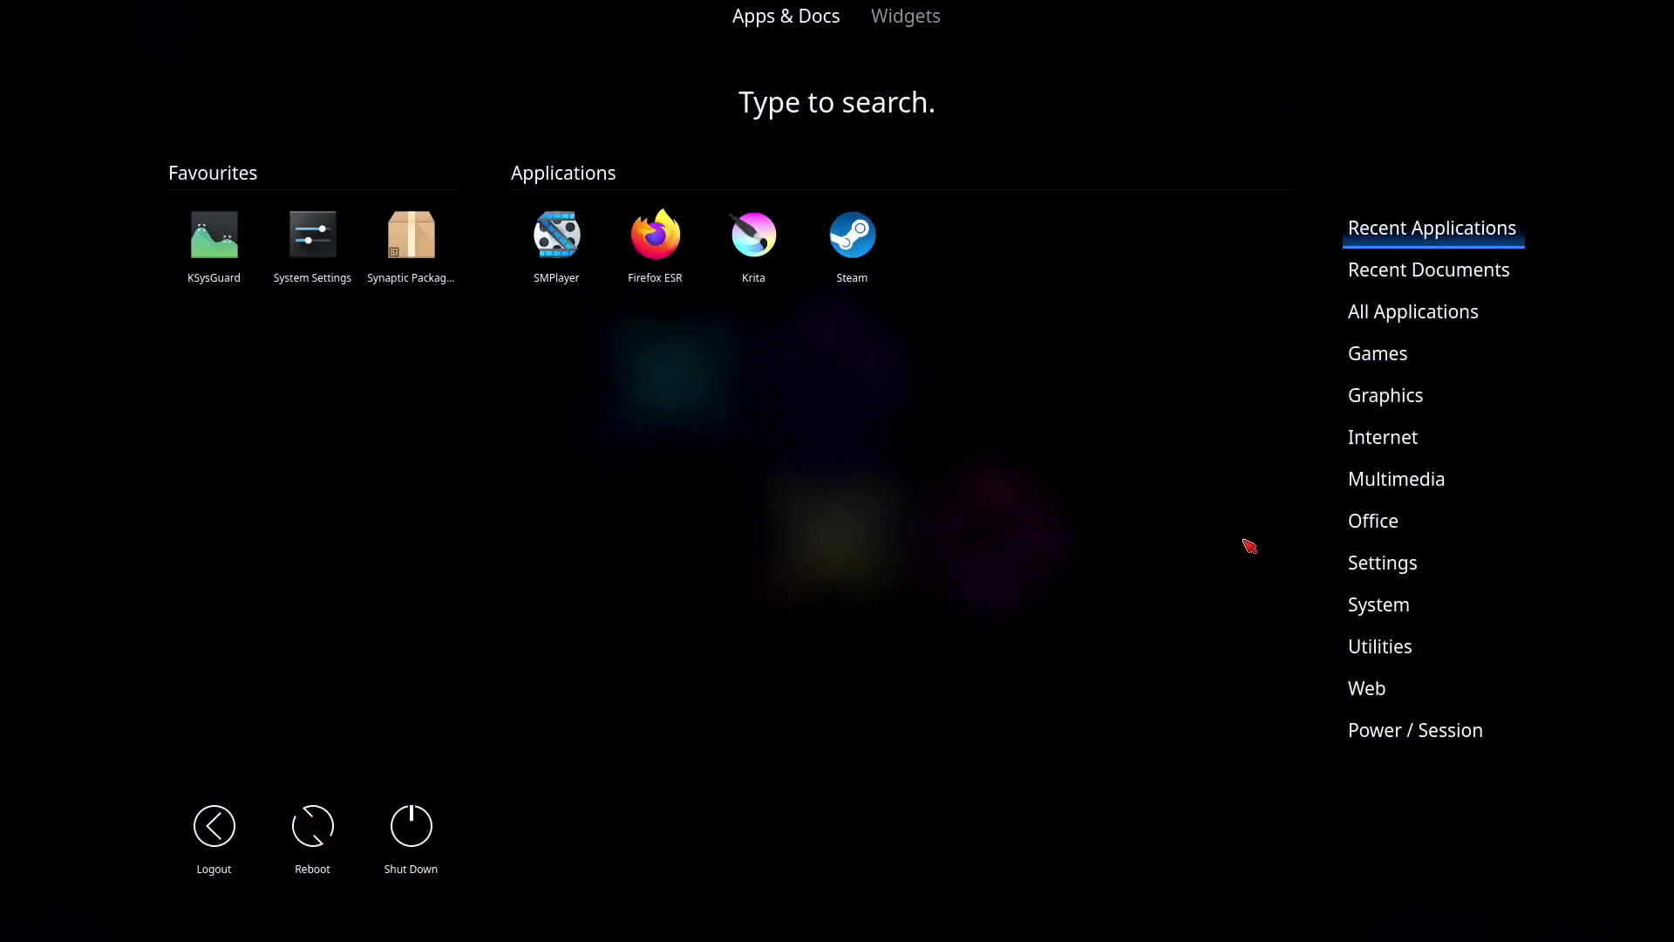
pyautogui.click(1369, 523)
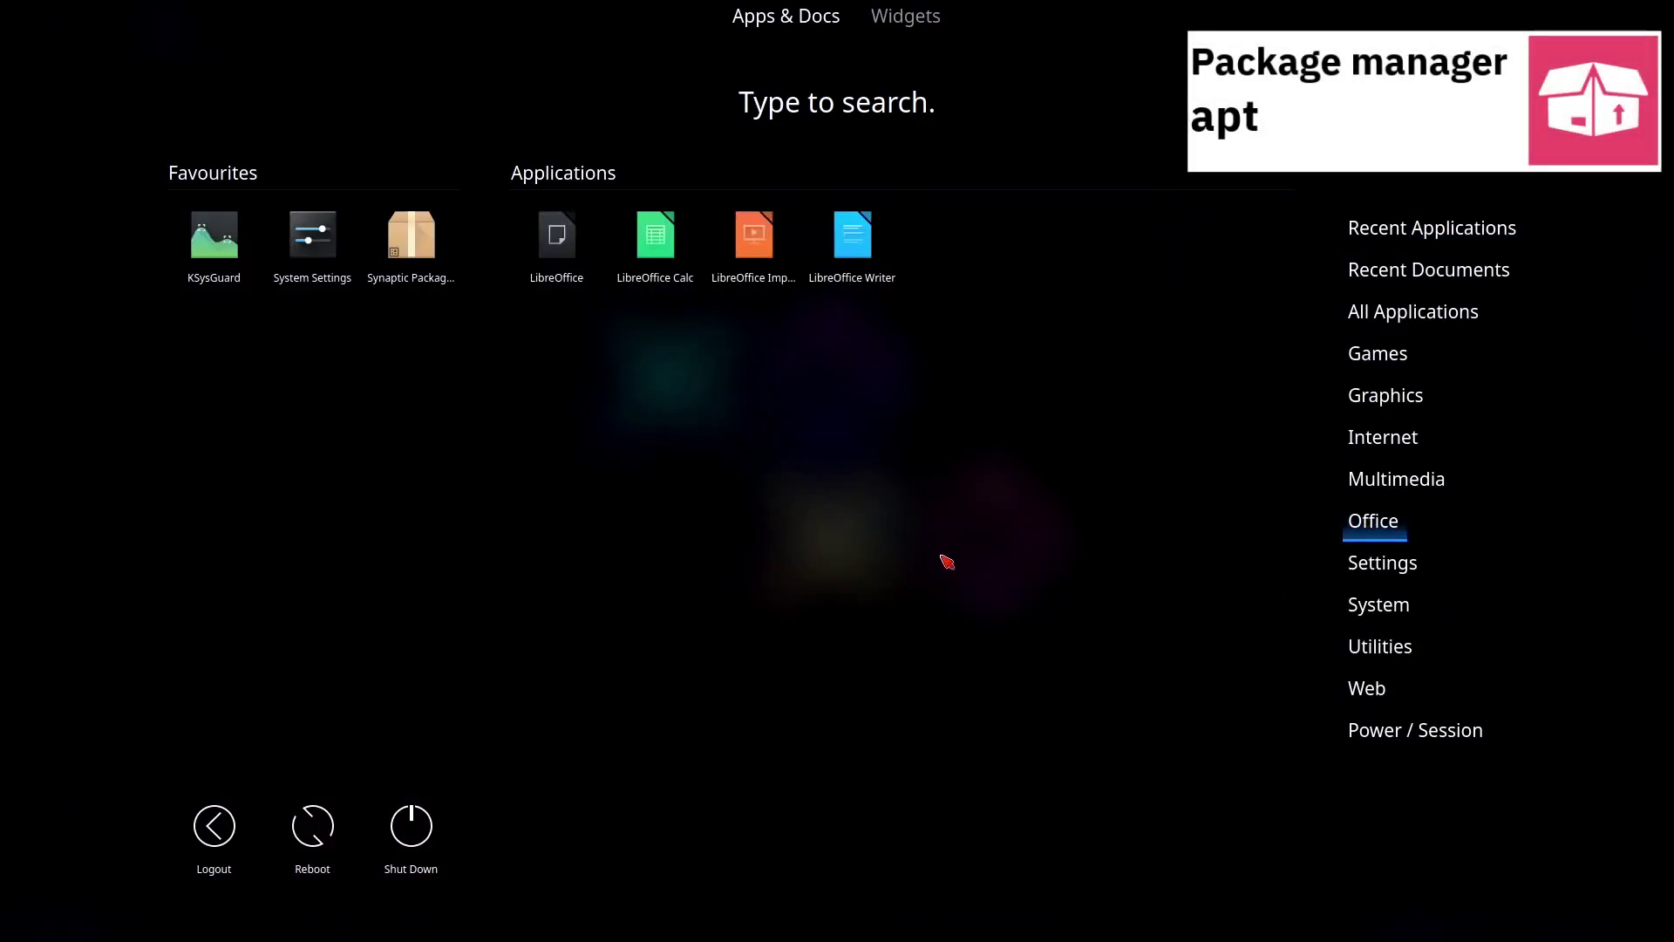
pyautogui.click(852, 266)
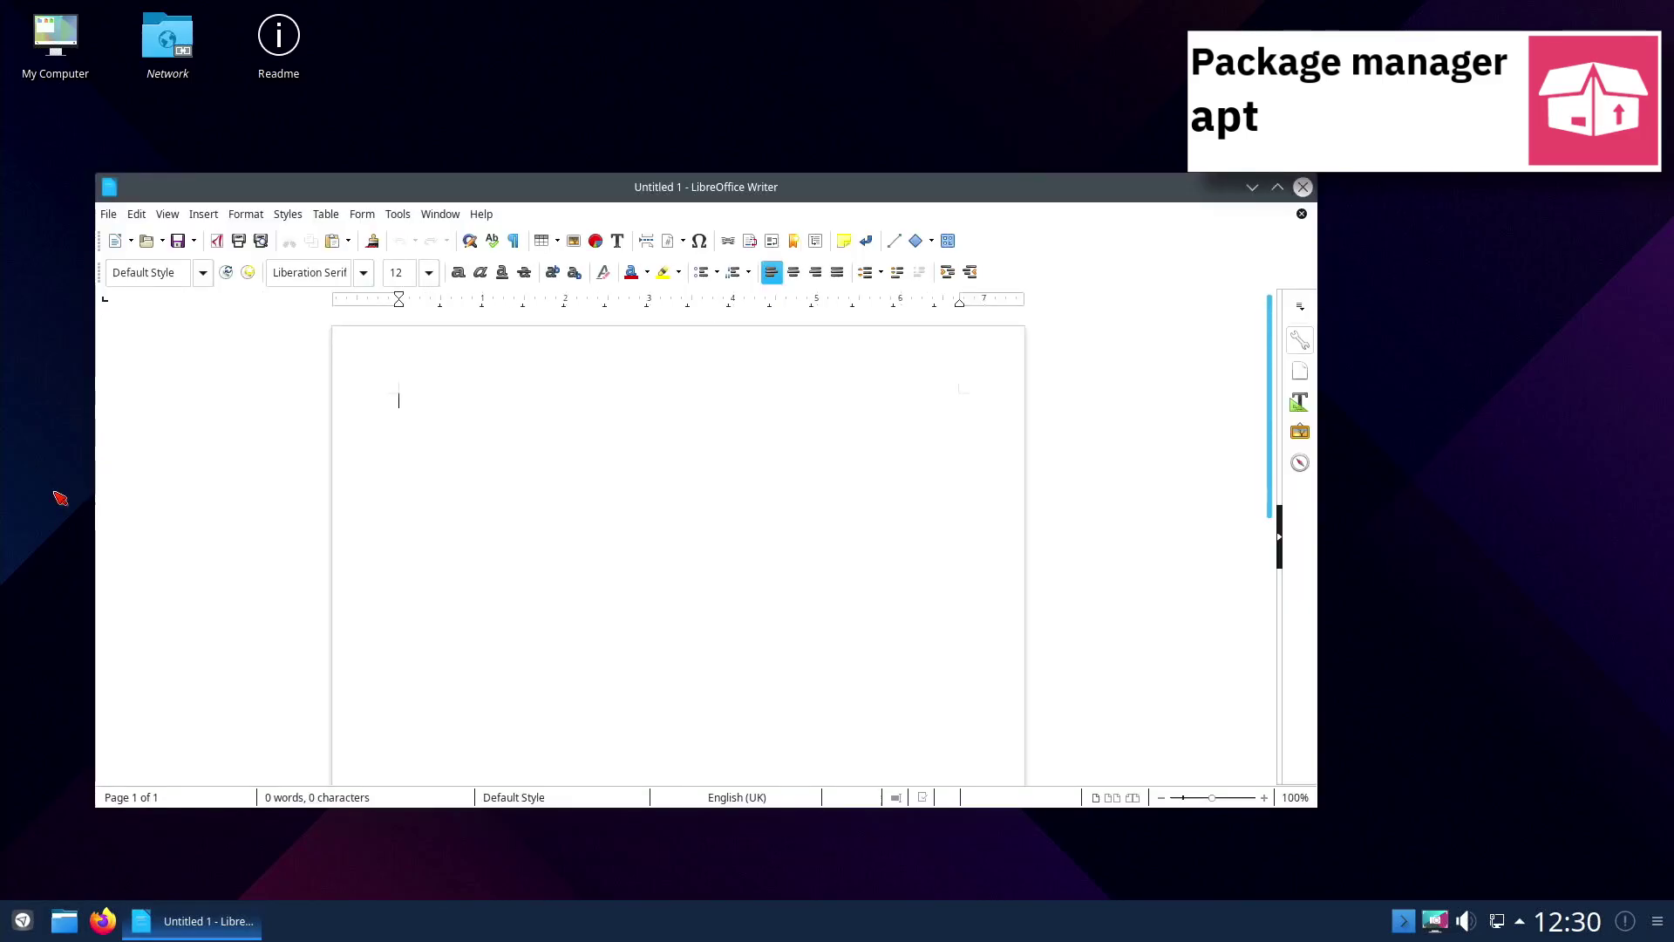
pyautogui.click(1303, 187)
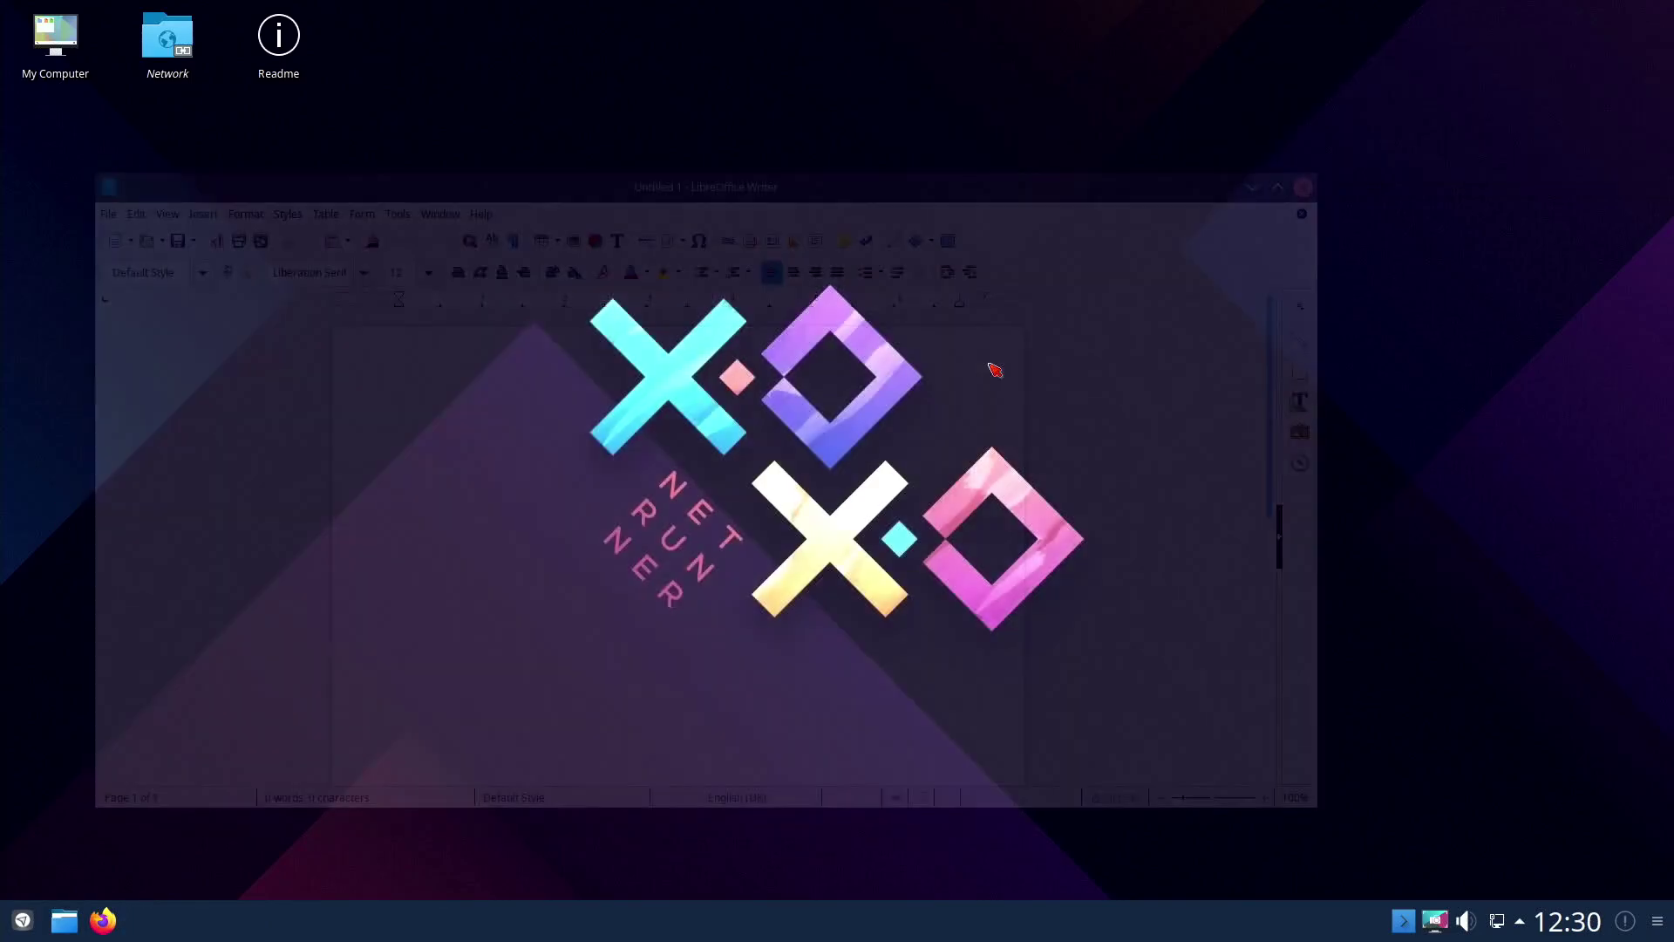
# Step: Launch AppImageLauncher Settings from the Settings applications, view its options and close it
pyautogui.click(24, 920)
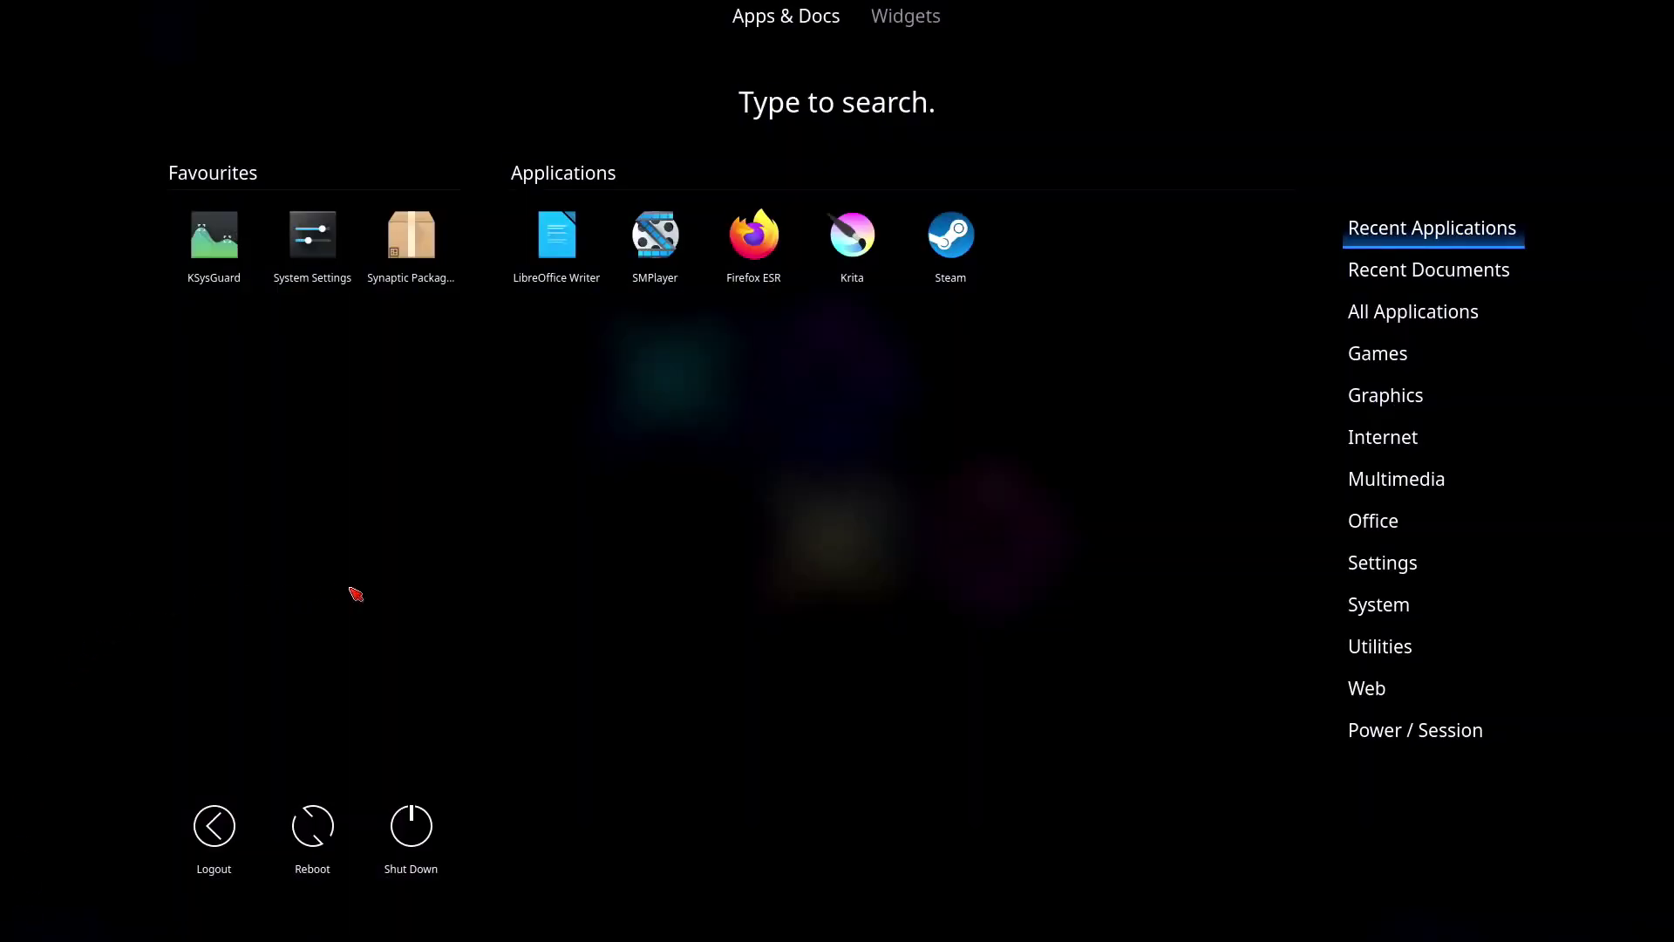
pyautogui.moveTo(1371, 567)
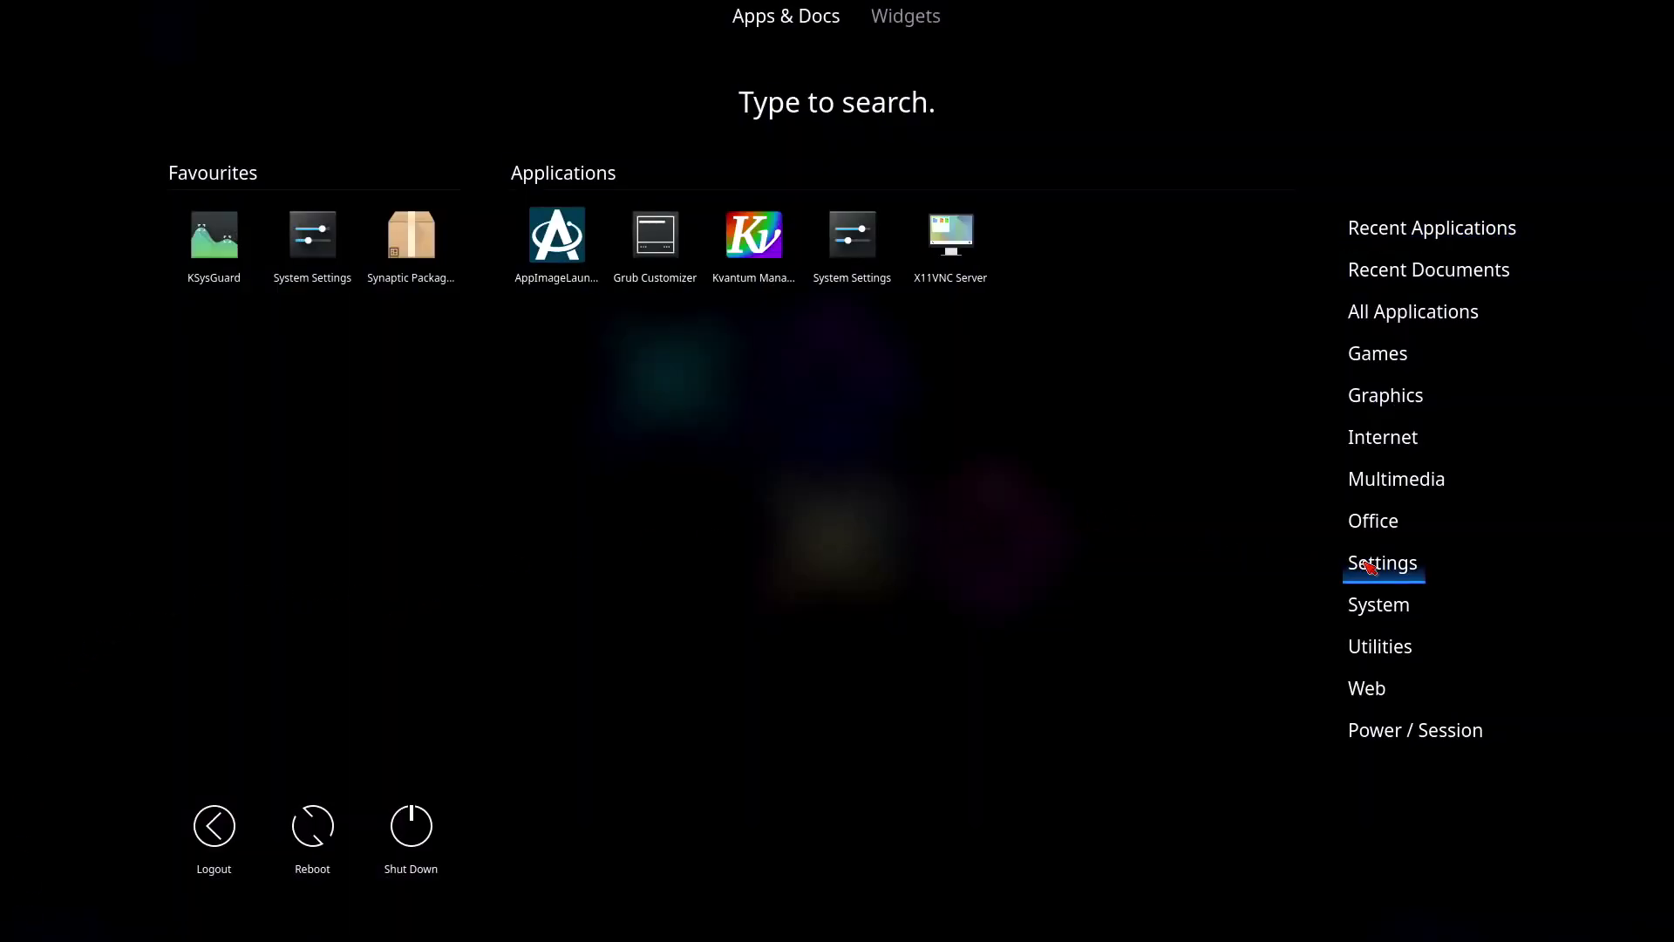
pyautogui.click(559, 274)
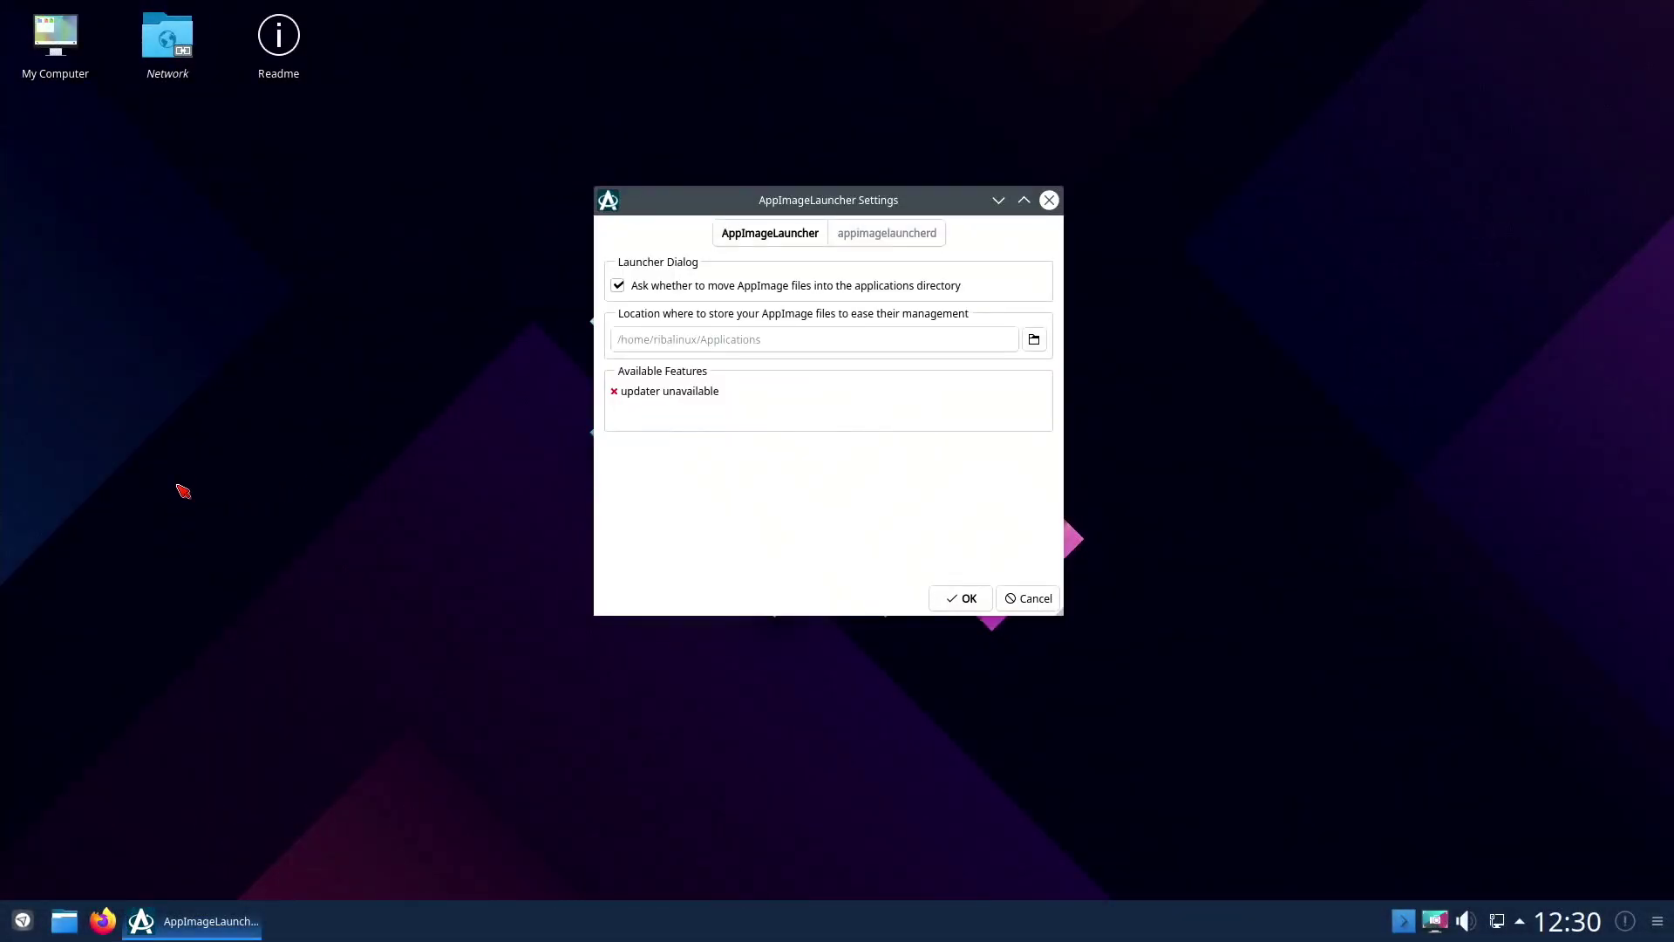
pyautogui.click(1049, 200)
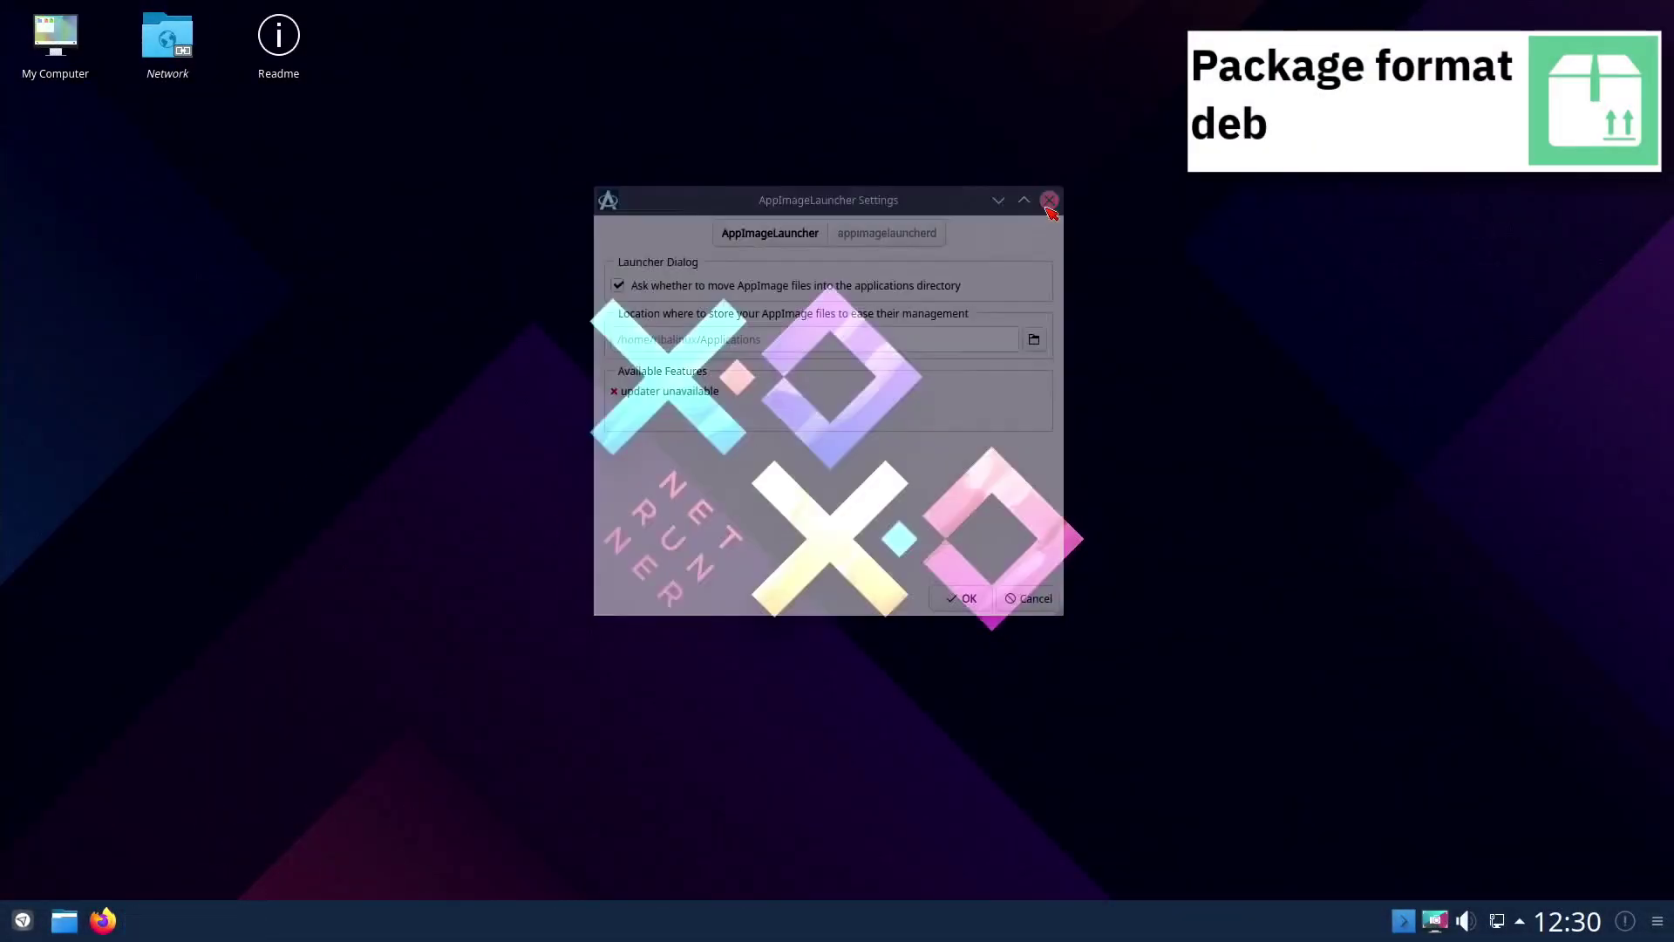
# Step: Launch Discover from the System applications, view its featured software page and close it
pyautogui.click(23, 920)
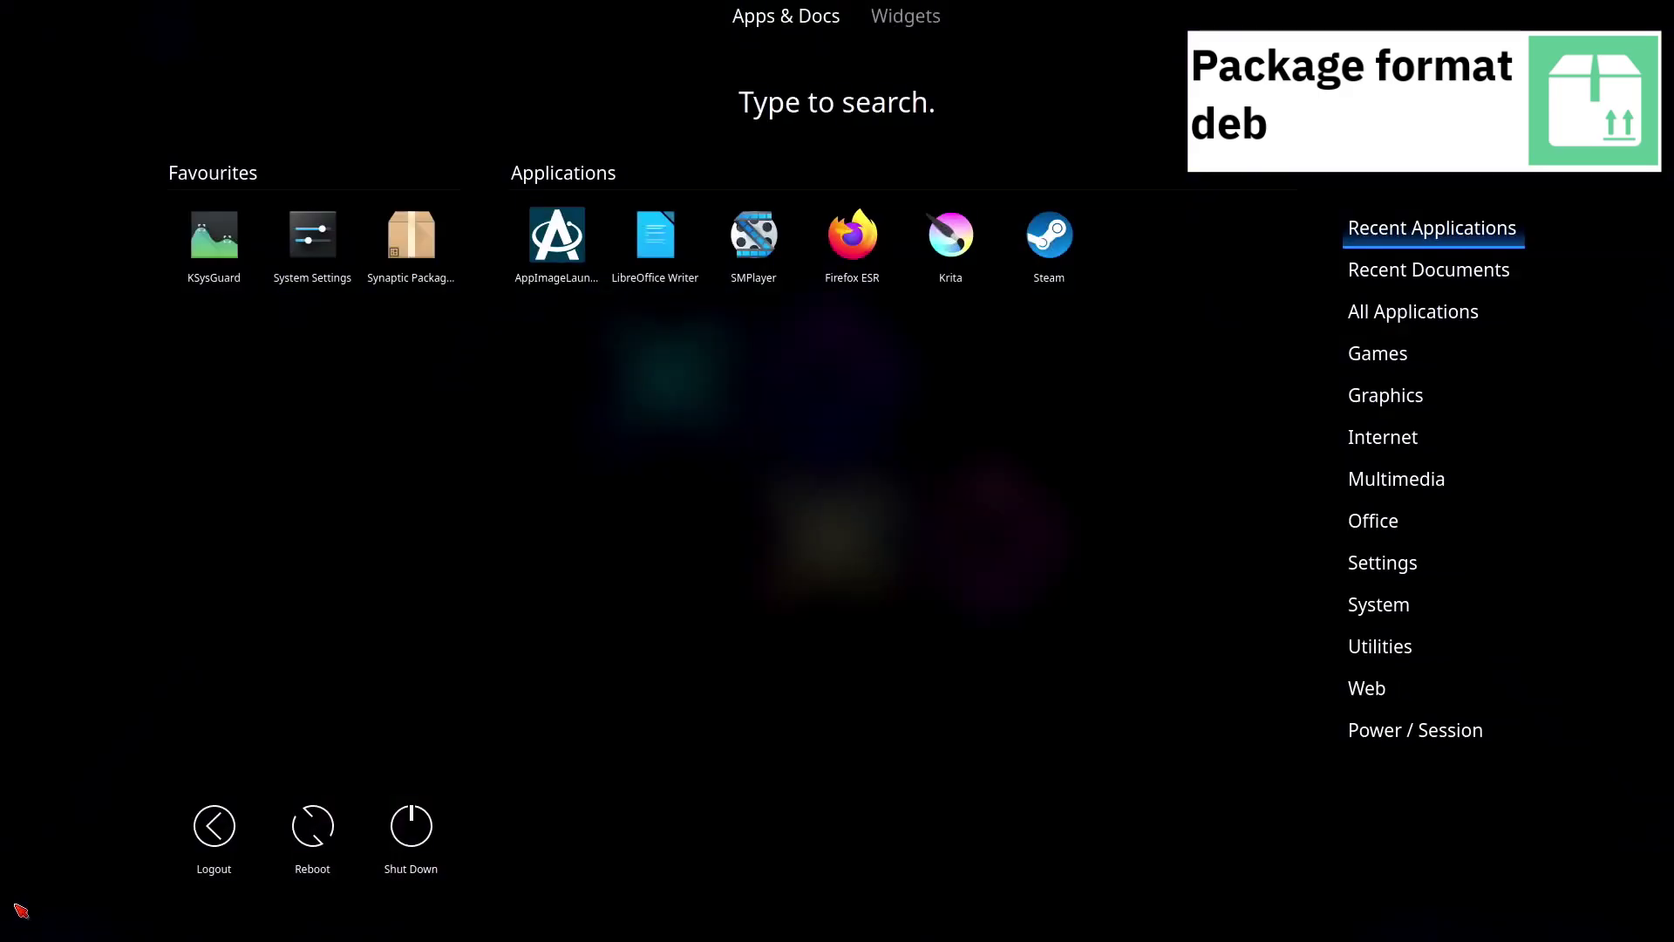
pyautogui.click(1376, 609)
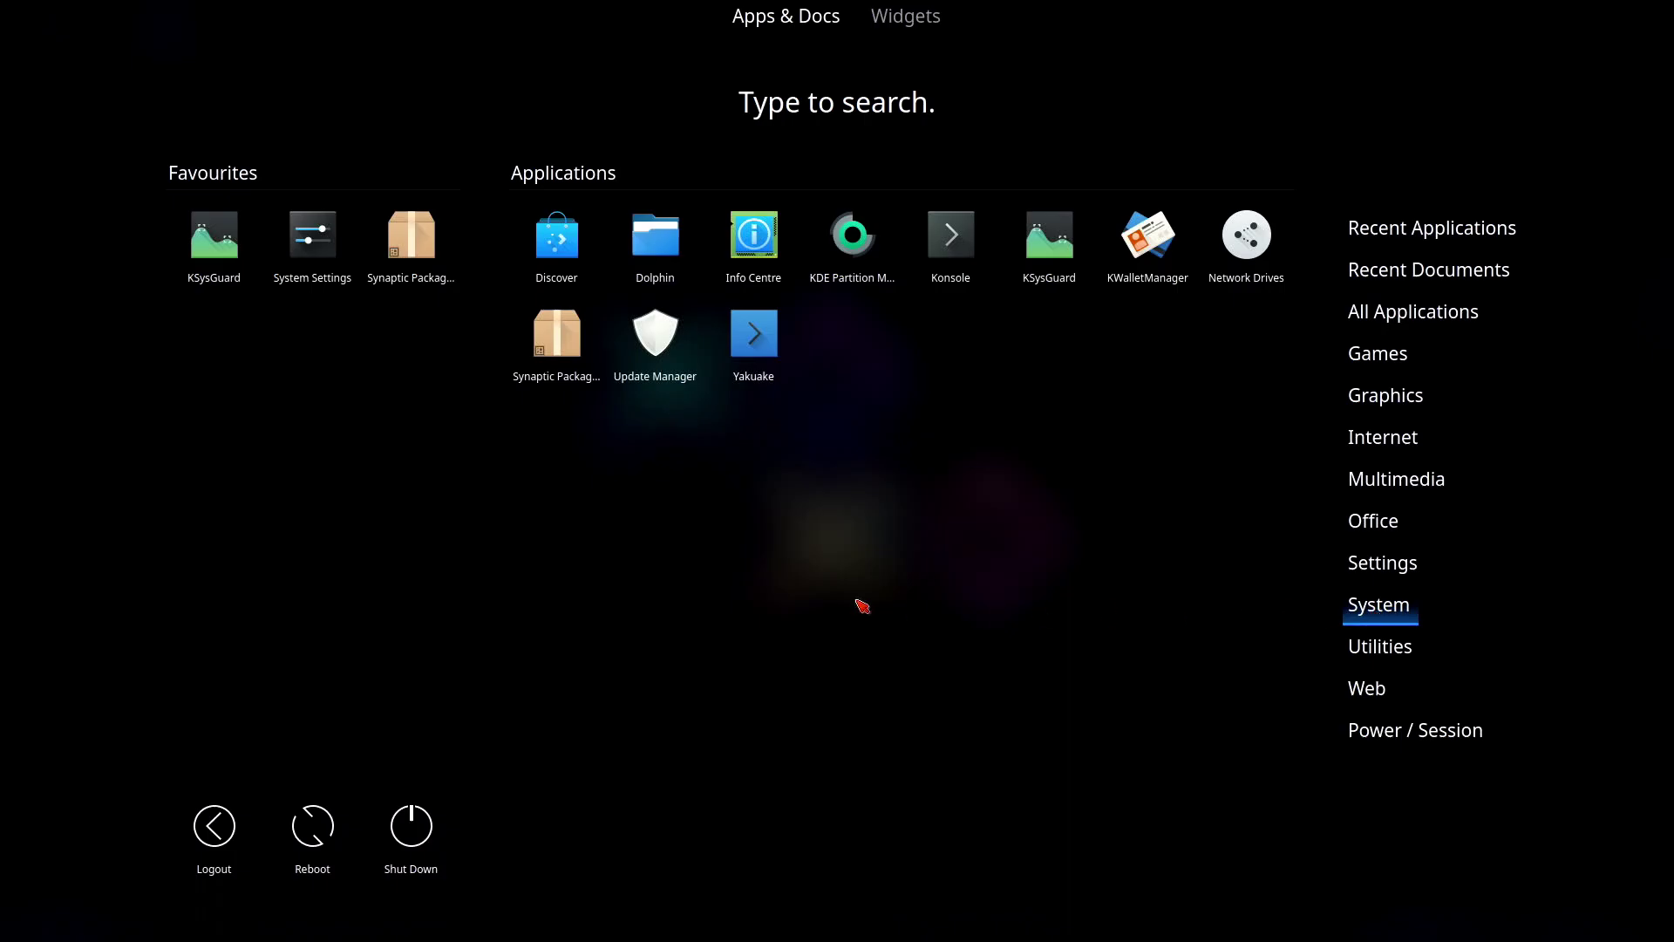
pyautogui.click(557, 262)
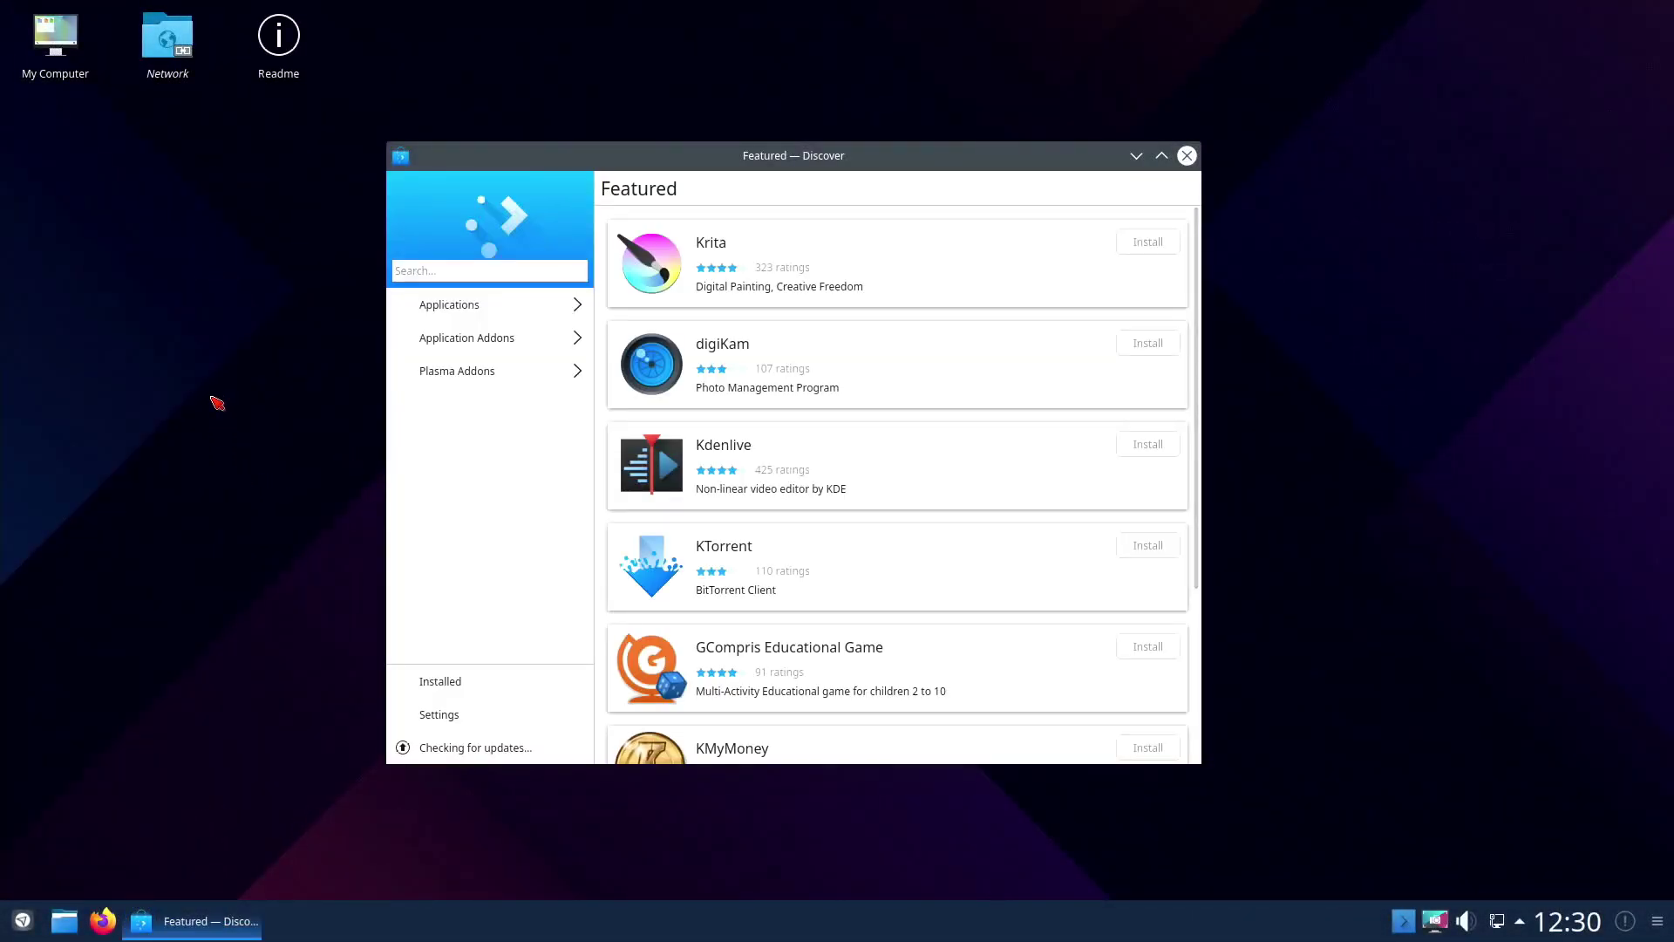
pyautogui.click(1187, 155)
# Step: Launch KCalc from the Utilities applications, view the calculator window and close it
pyautogui.click(23, 921)
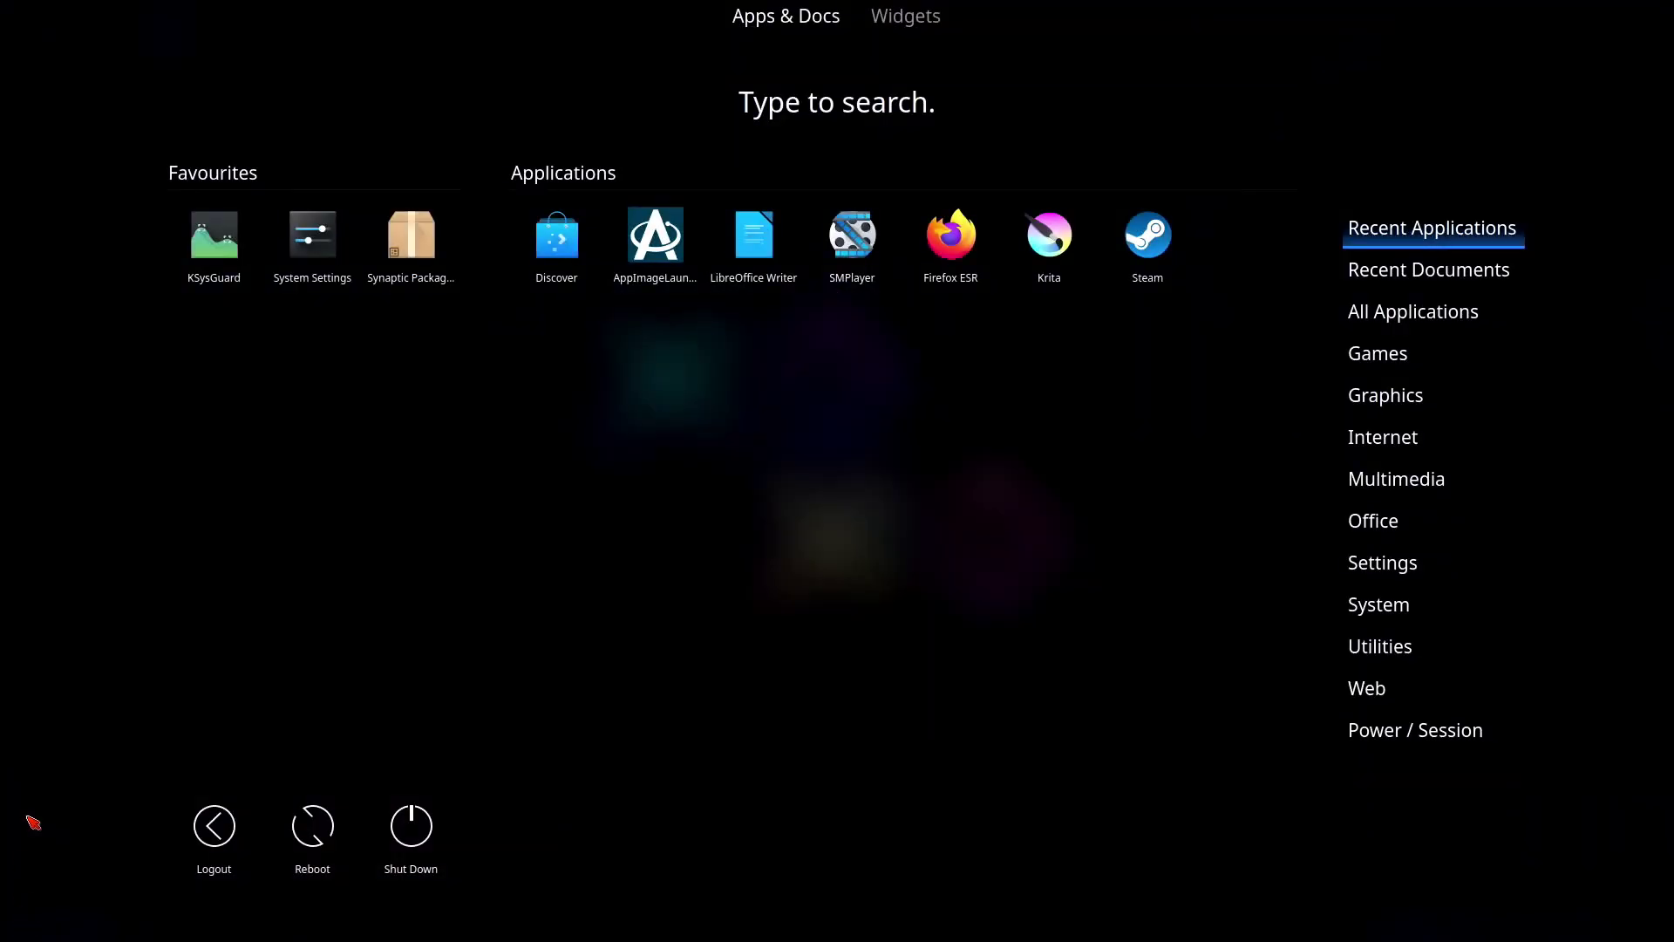
pyautogui.click(1365, 649)
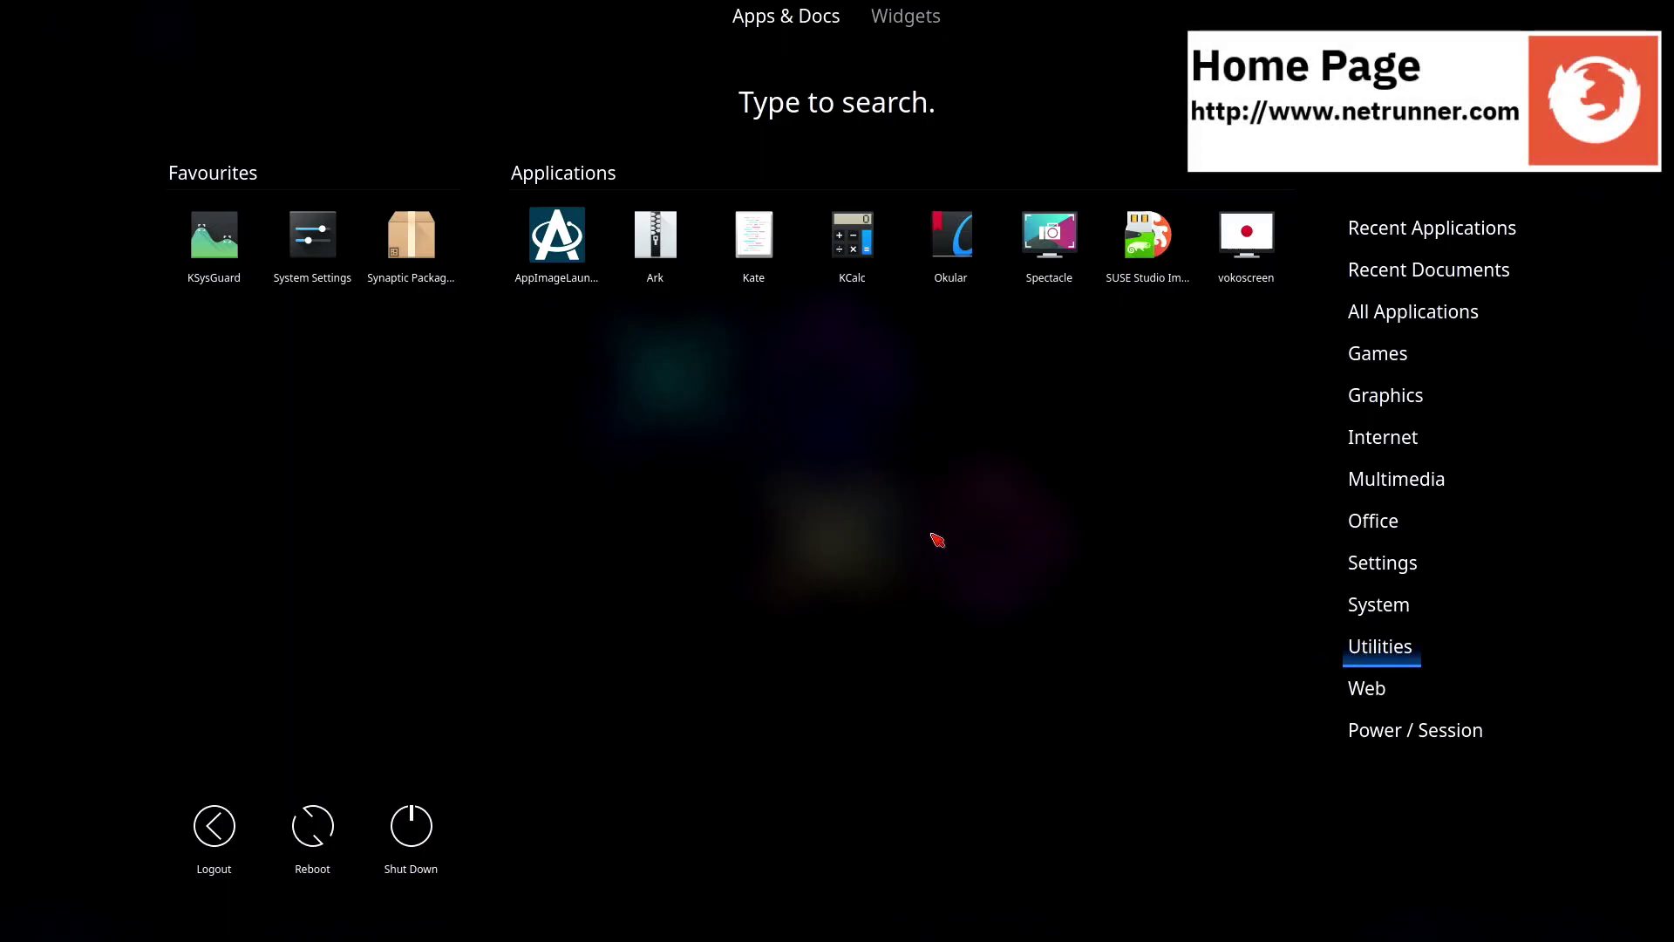
pyautogui.click(852, 279)
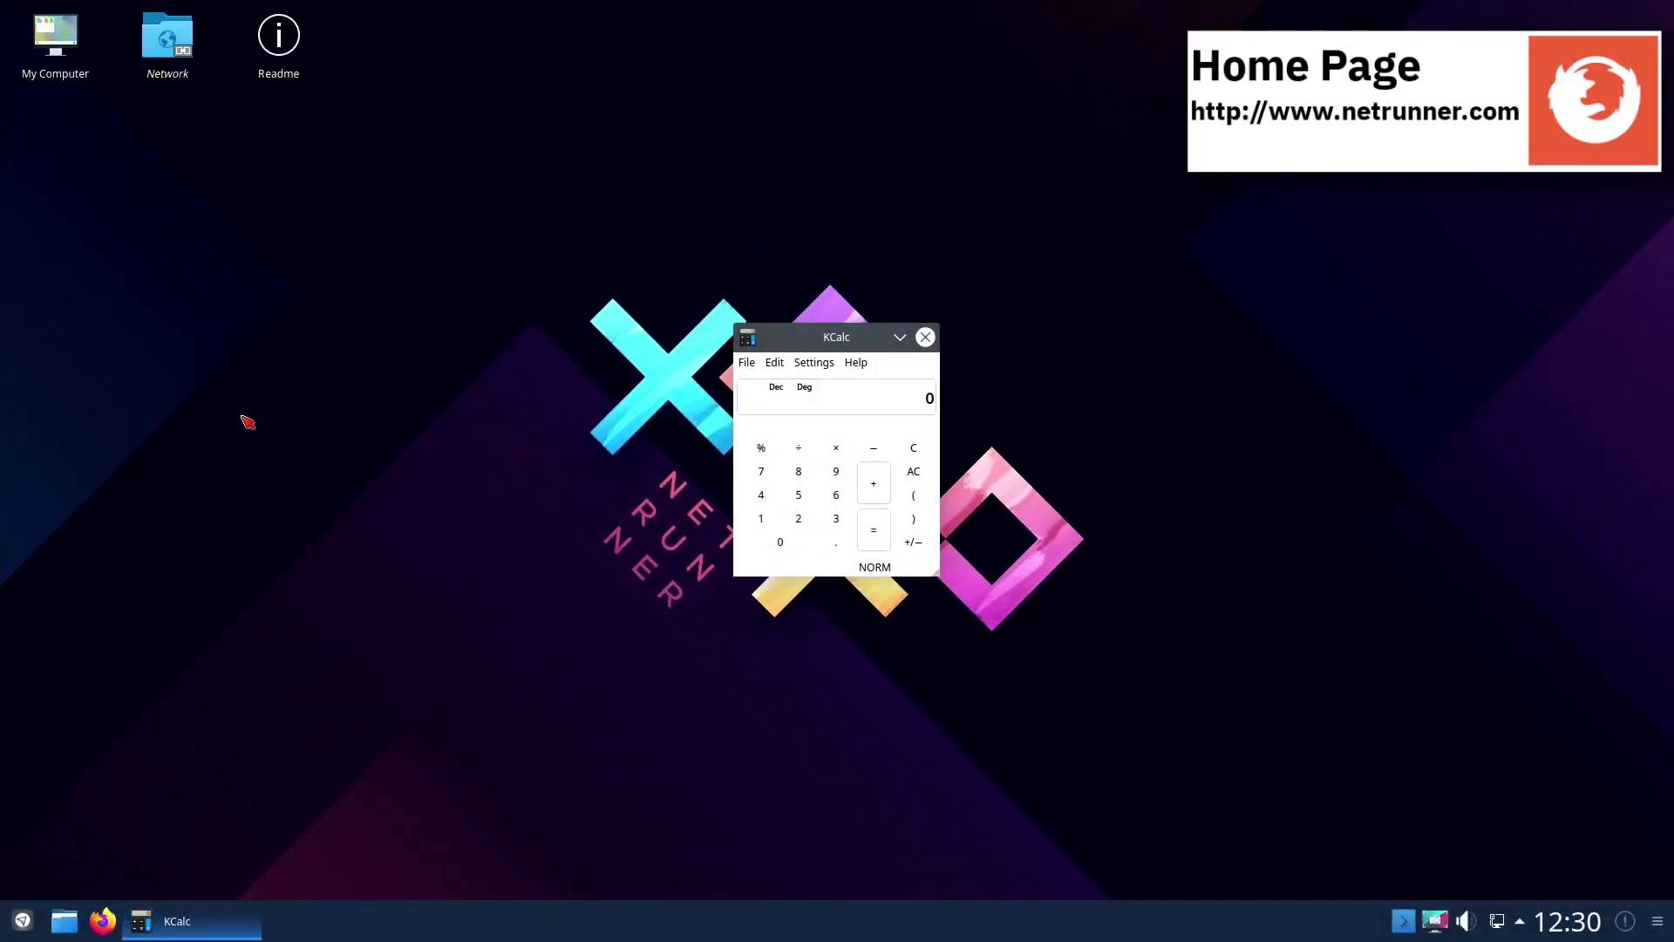
pyautogui.click(925, 336)
# Step: Launch Whatsapp from the Web applications, view the WhatsApp Web sign-in page in Firefox and close the browser
pyautogui.click(23, 921)
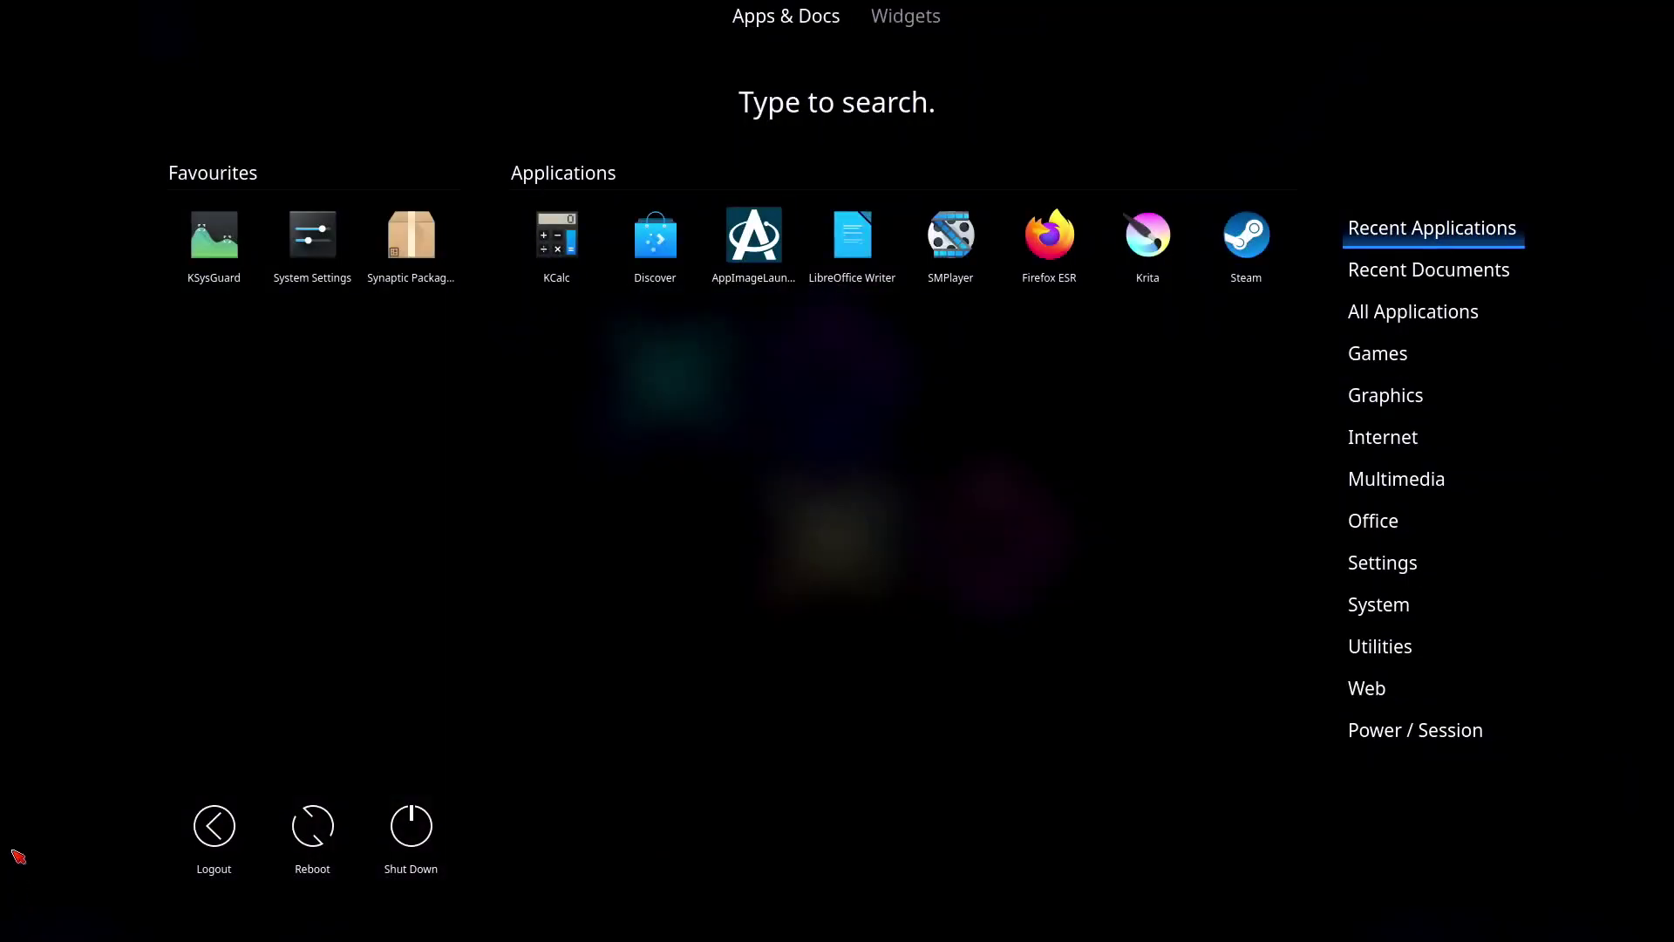
pyautogui.click(1383, 698)
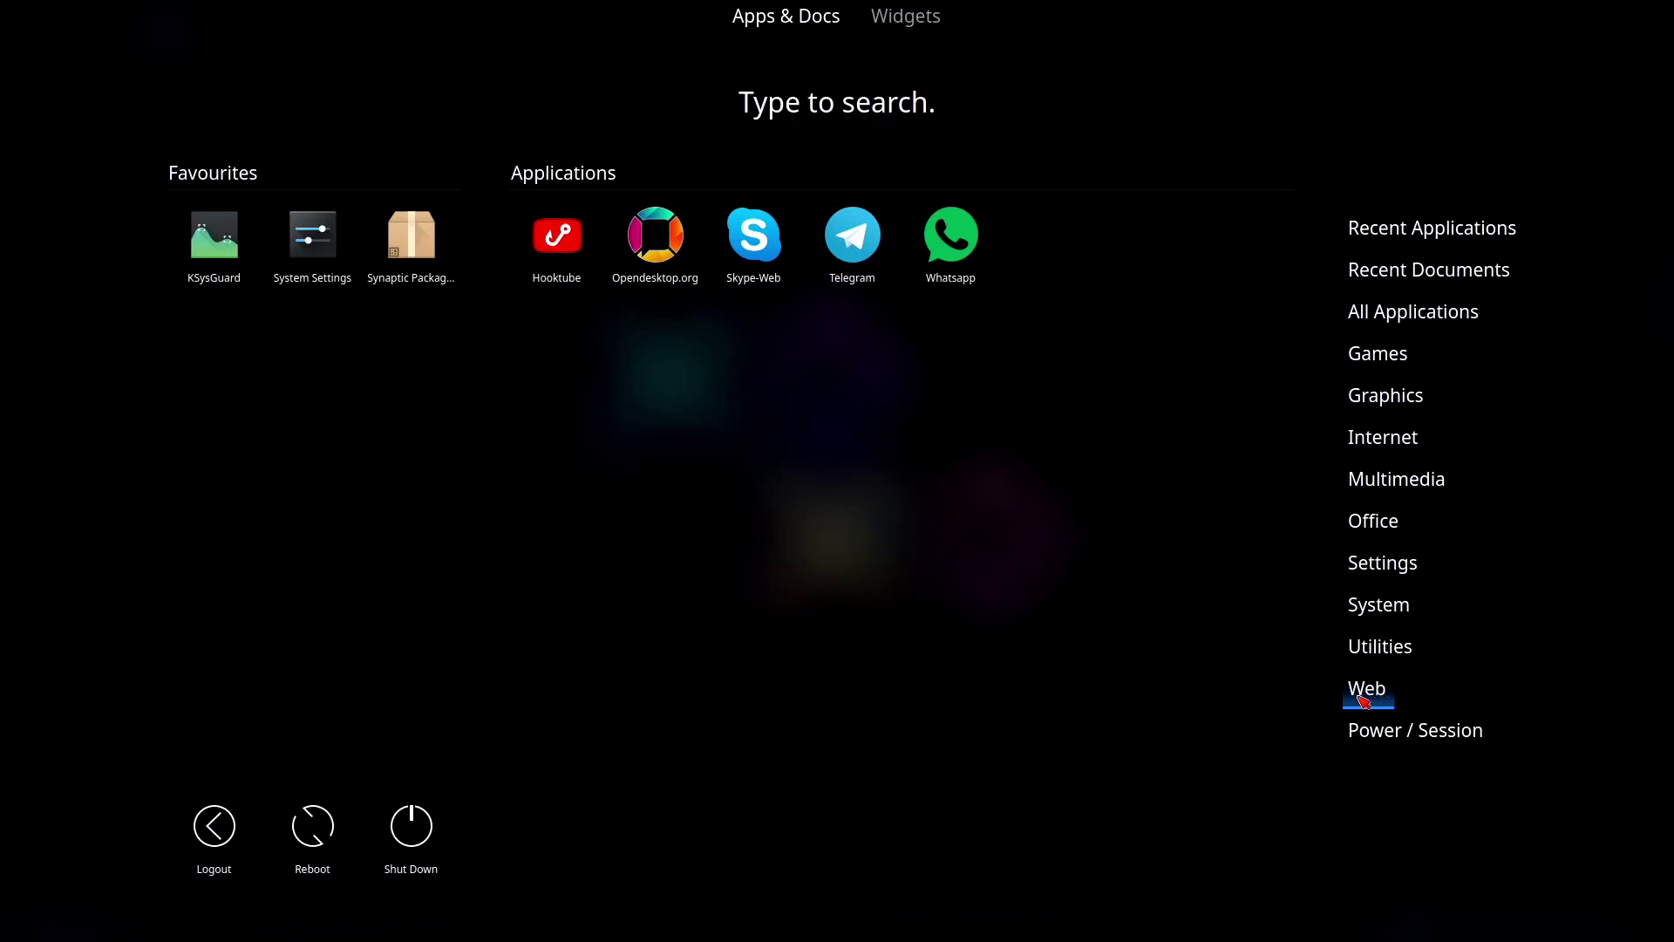
pyautogui.click(940, 284)
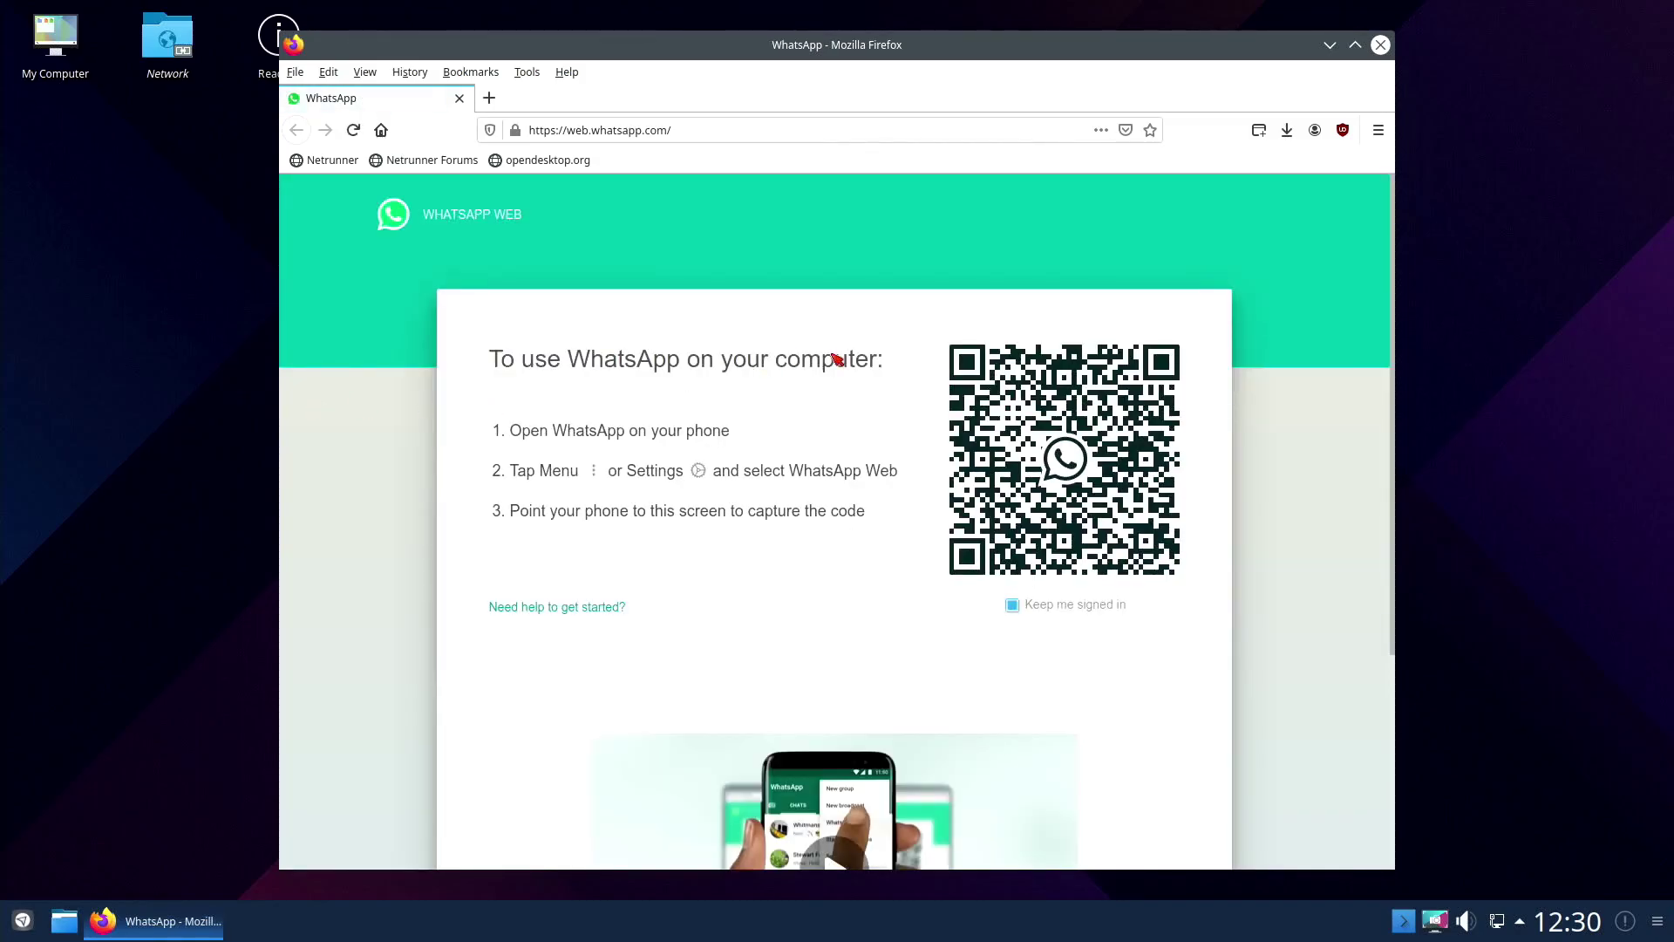
pyautogui.click(1381, 45)
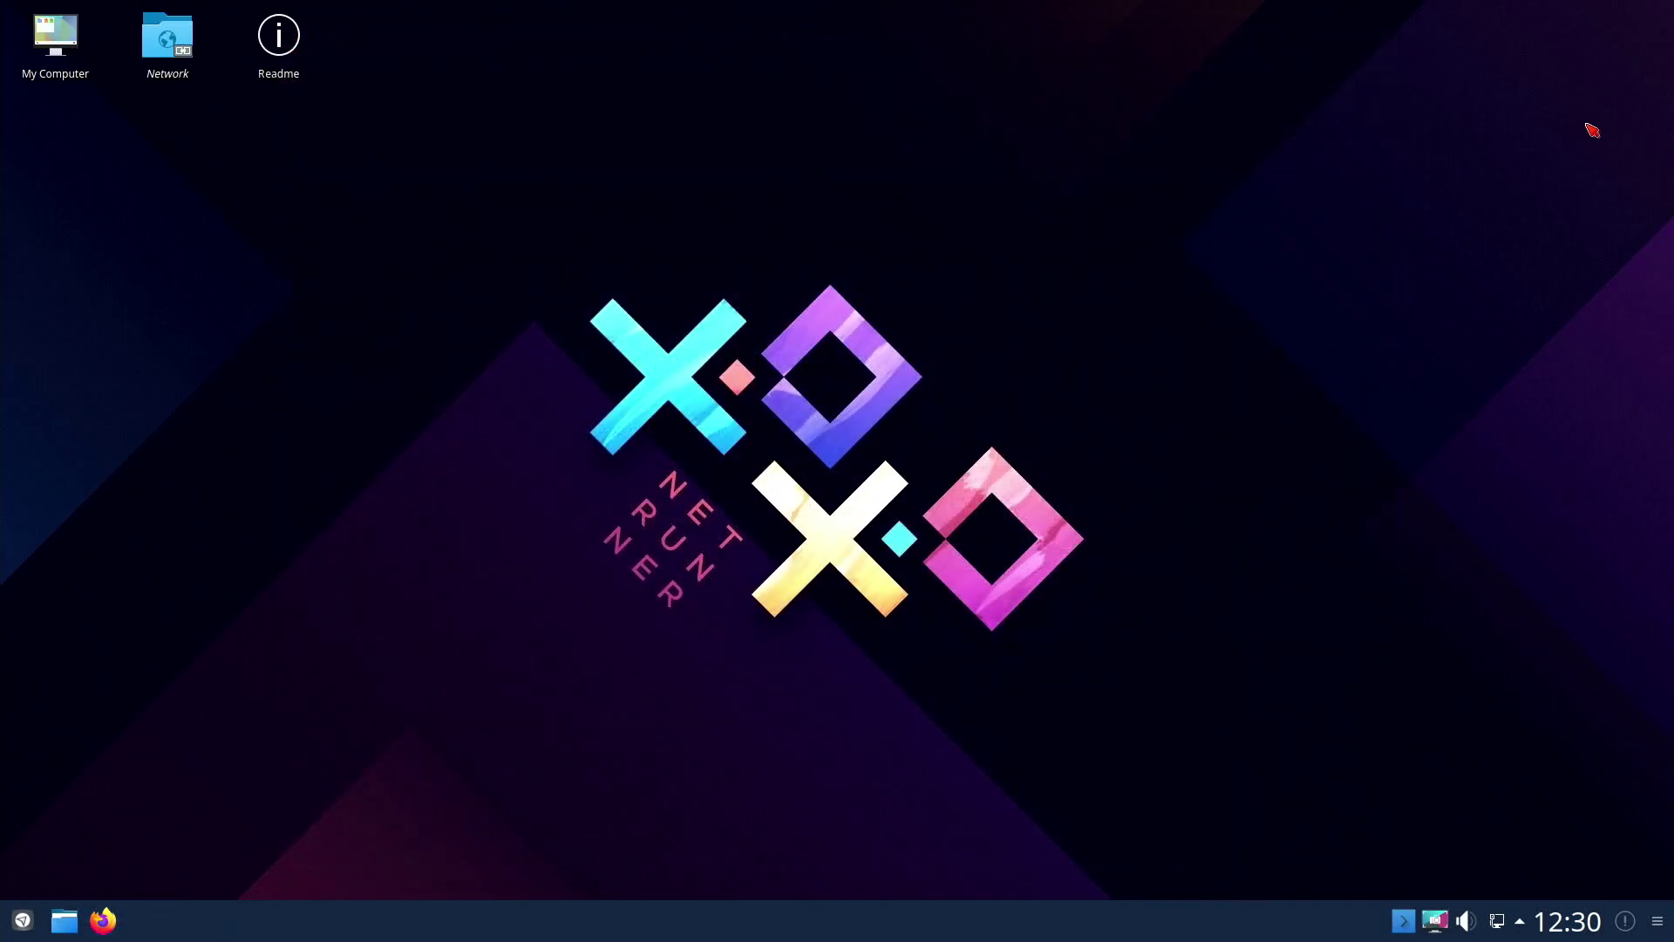